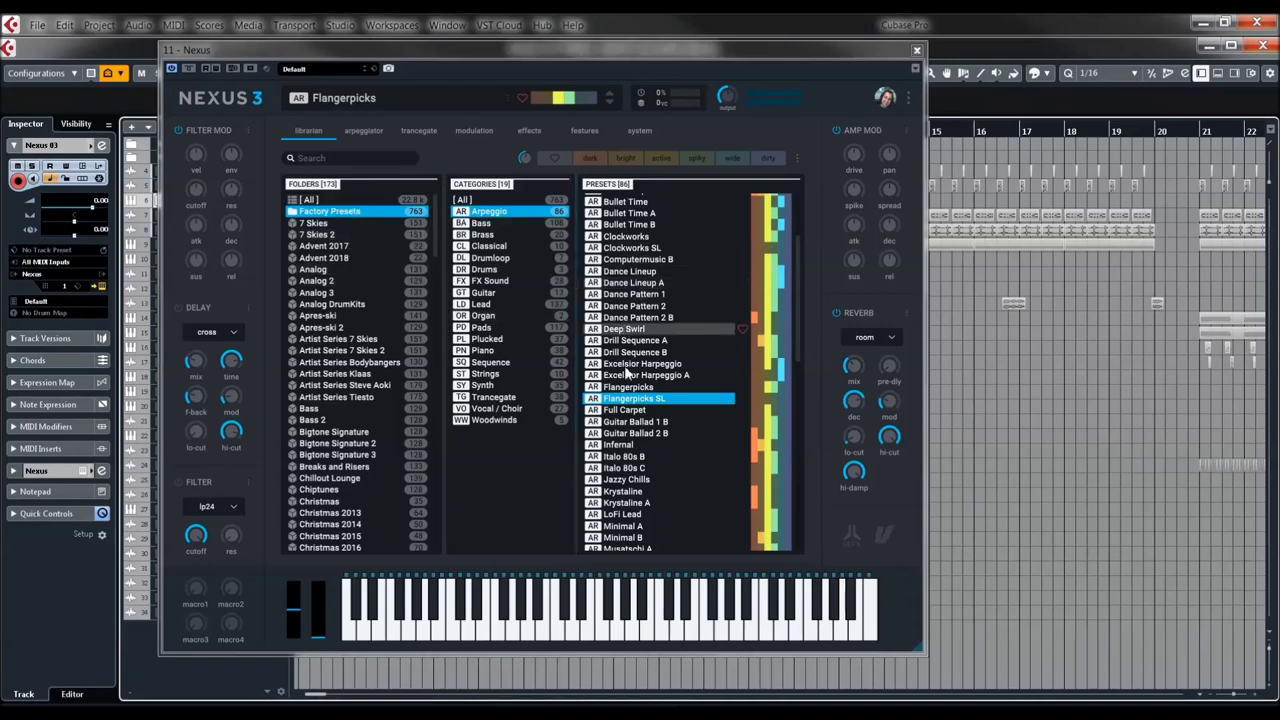
- Switch to reFX Cloud and check which actions are offered for the installed NEXUS3 plugin
left_click_drag(558, 52, 527, 68)
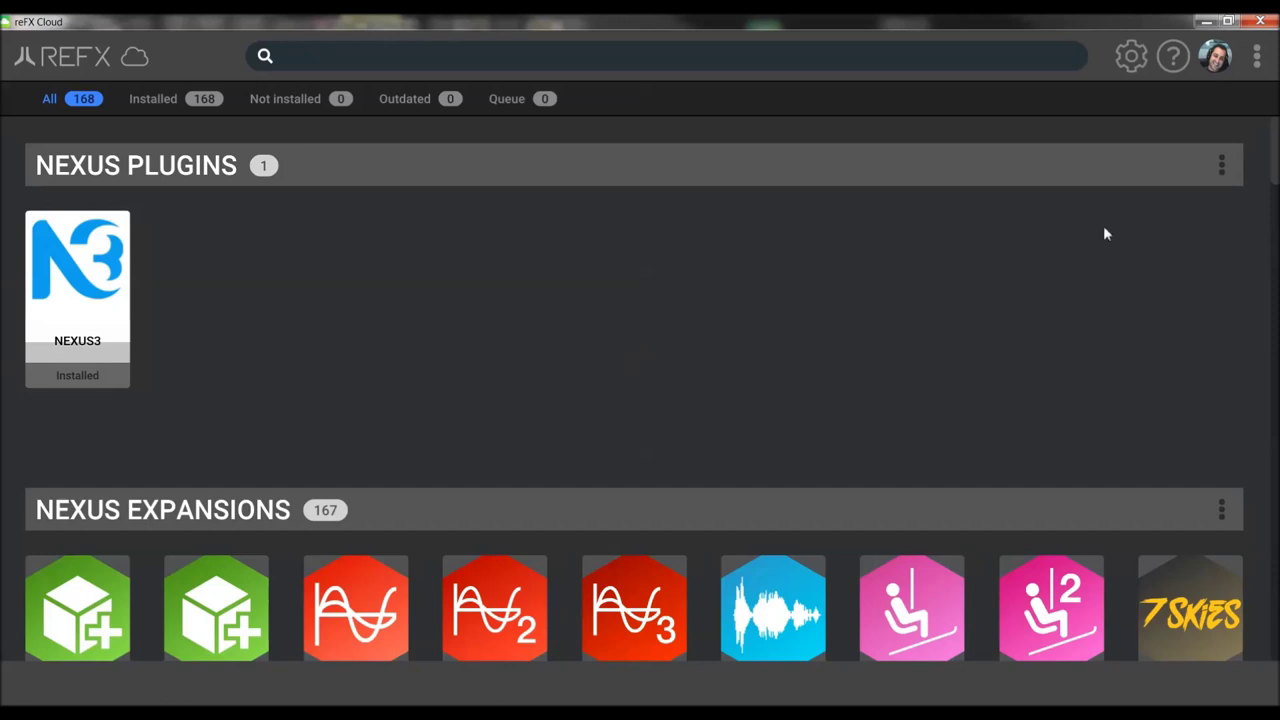
scroll(1275, 152, "down", 10)
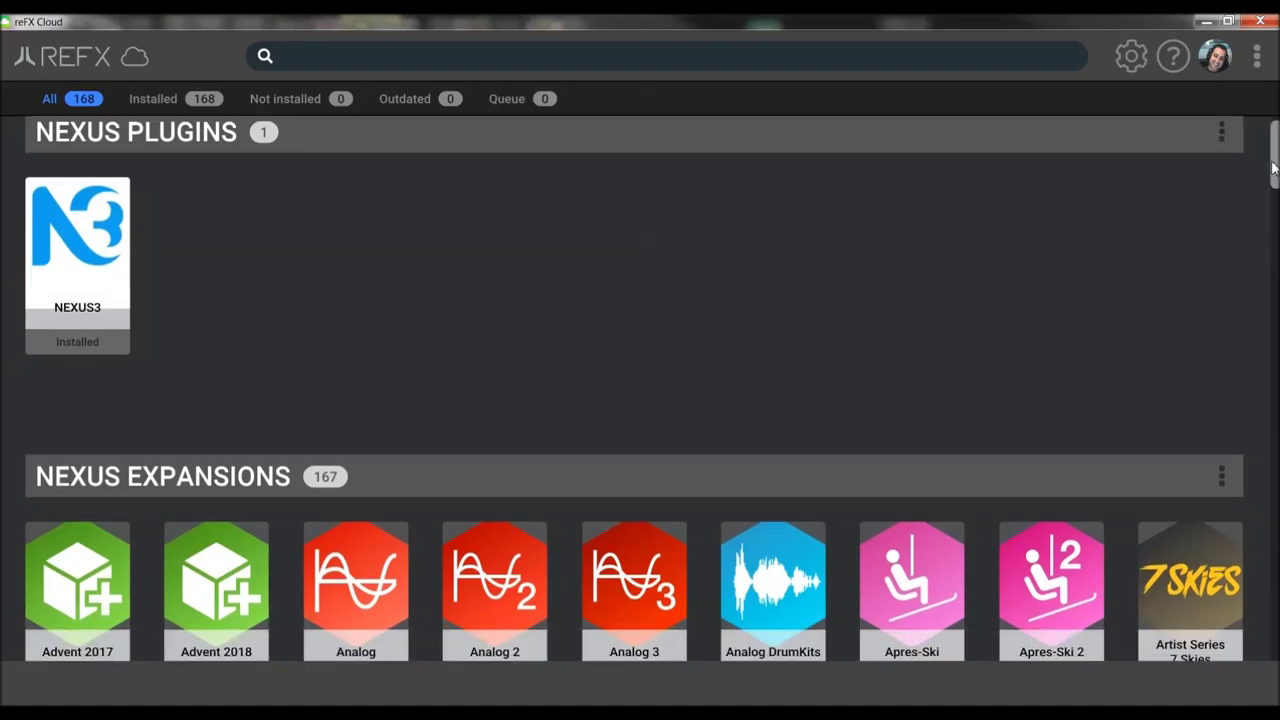
scroll(634, 388, "down", 2)
scroll(634, 388, "up", 12)
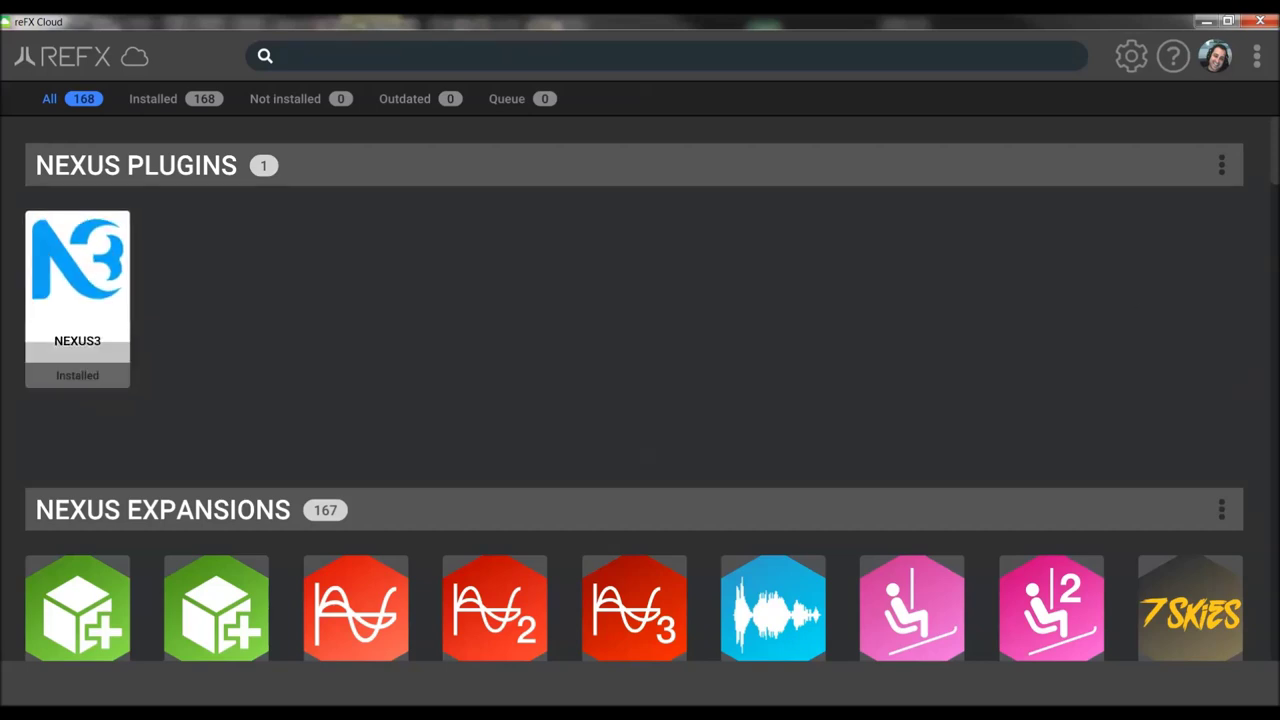
left_click(86, 320)
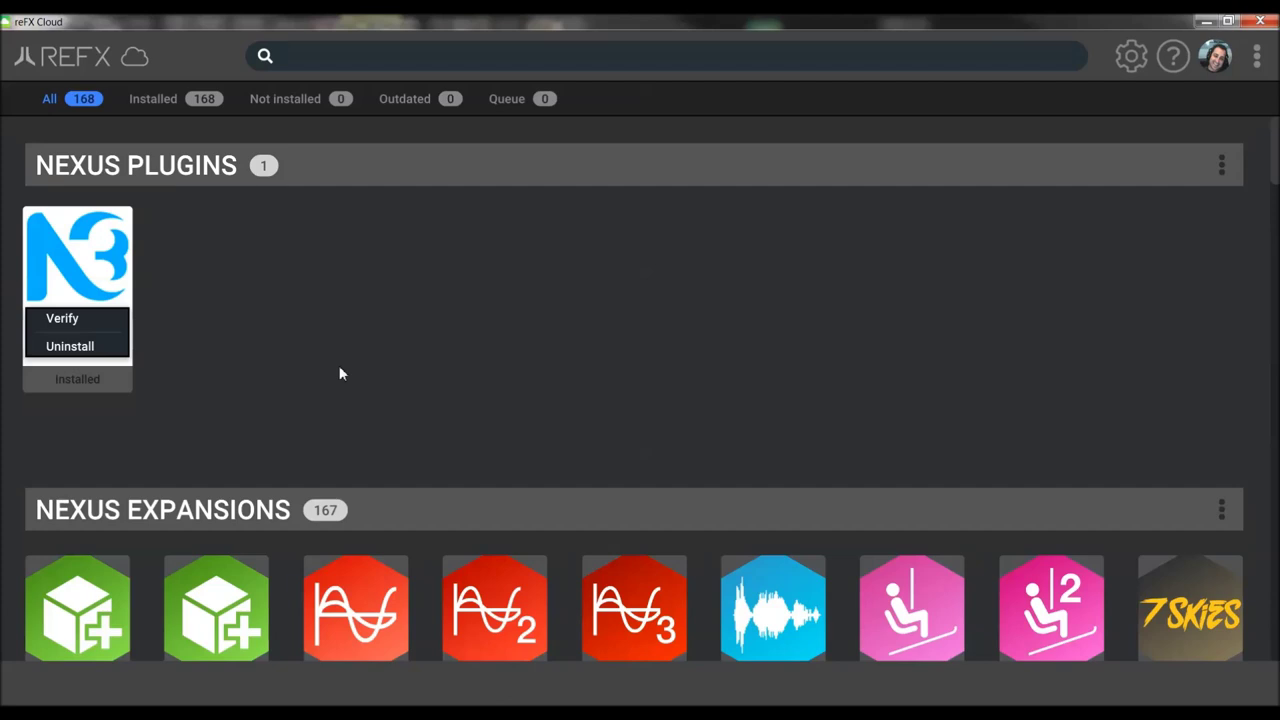
left_click(1189, 267)
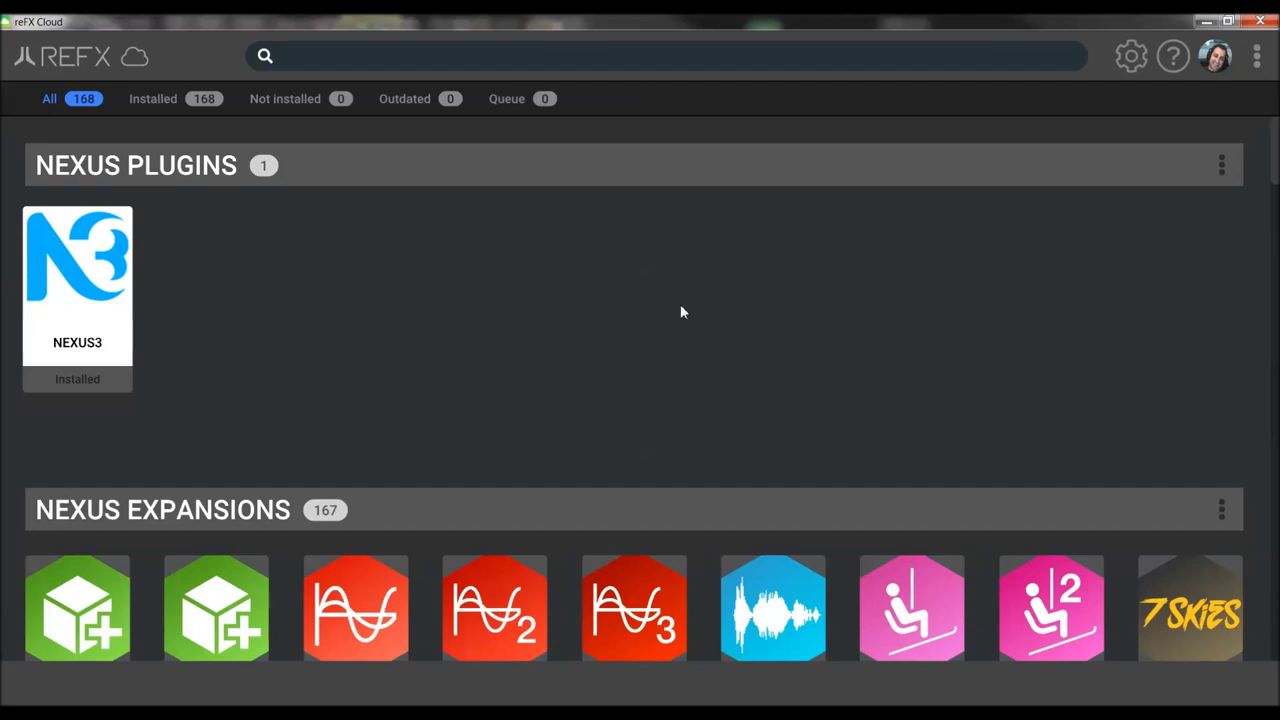
- Look through the full collection of Nexus expansions and check which actions are offered for Advent 2017
left_click_drag(1277, 163, 1273, 205)
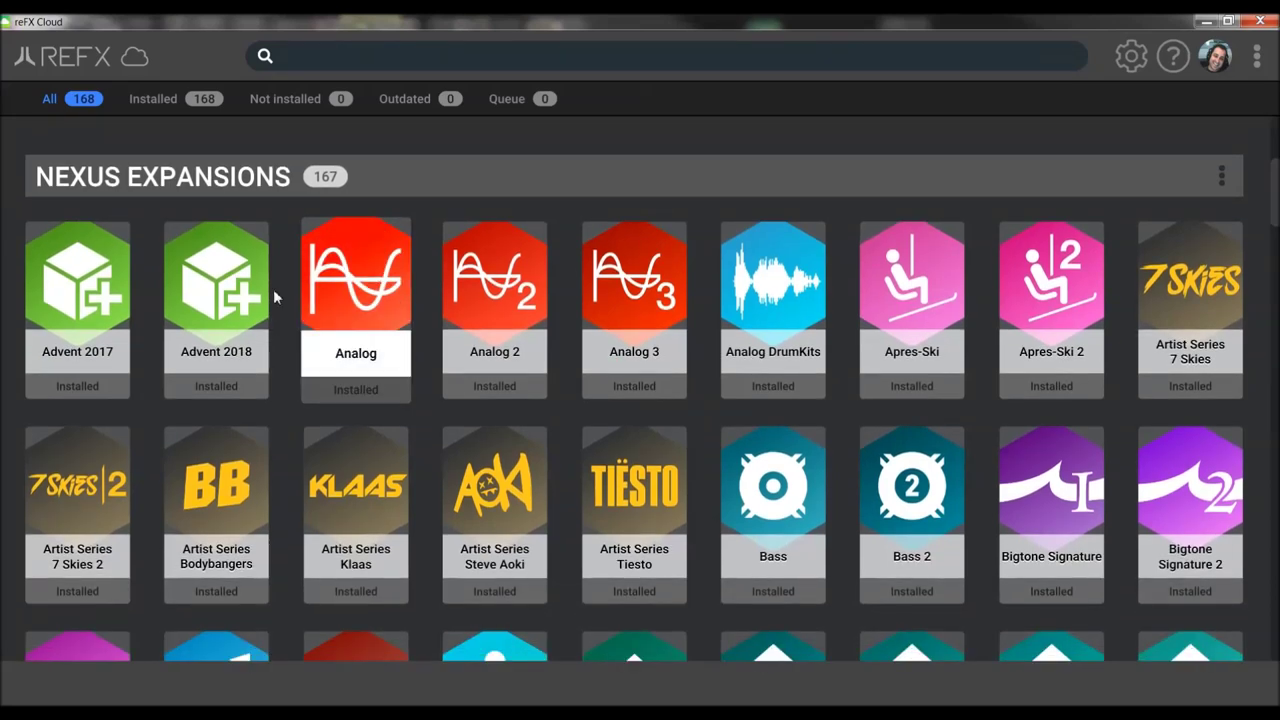
right_click(96, 314)
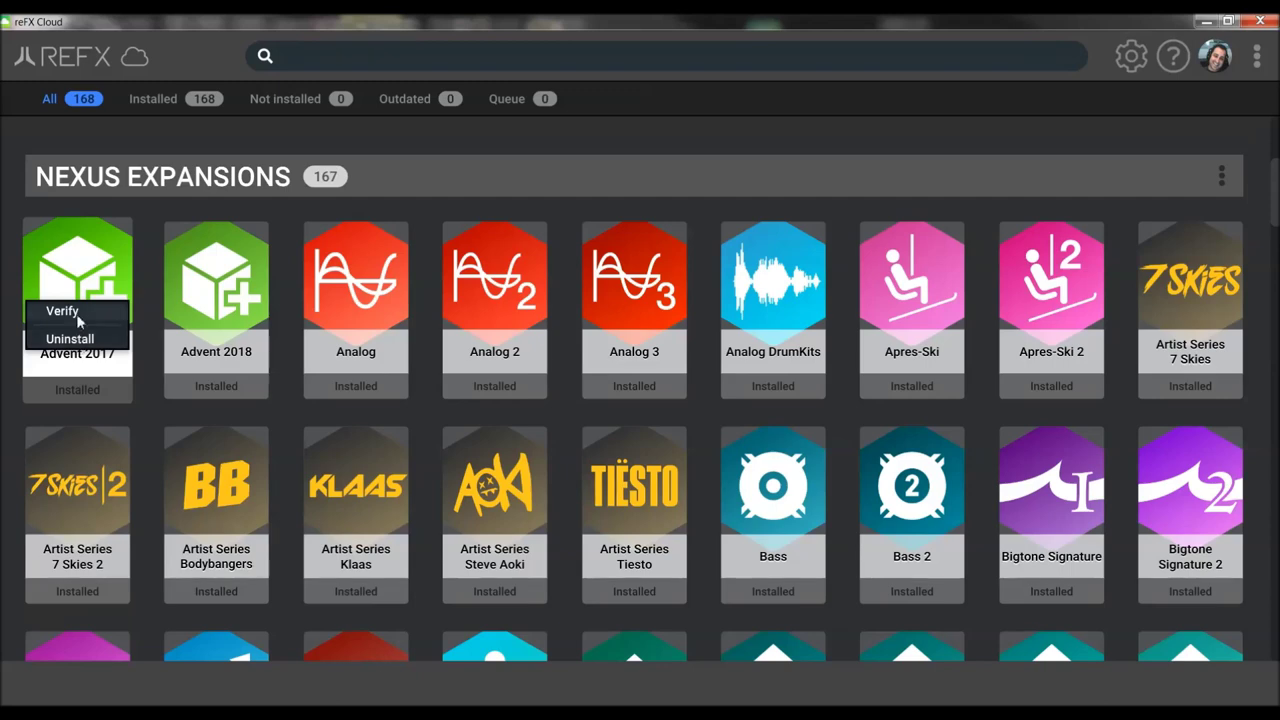
left_click(755, 64)
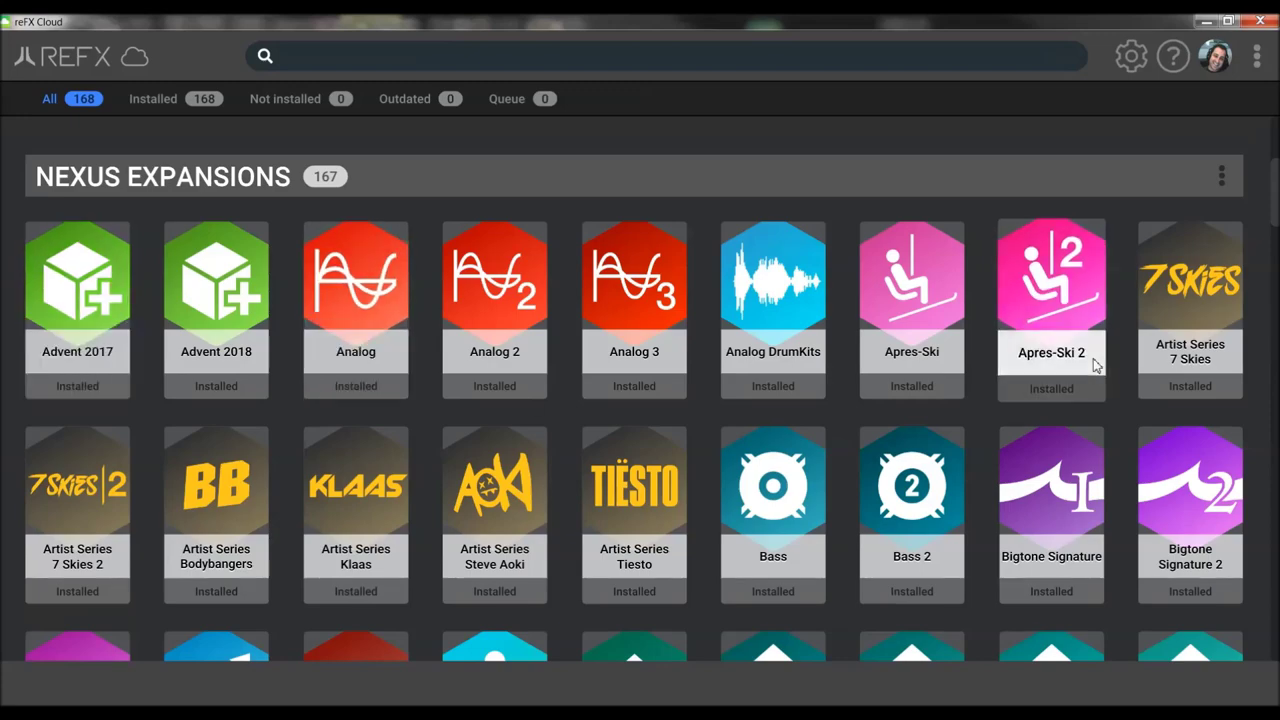
scroll(1277, 285, "down", 7)
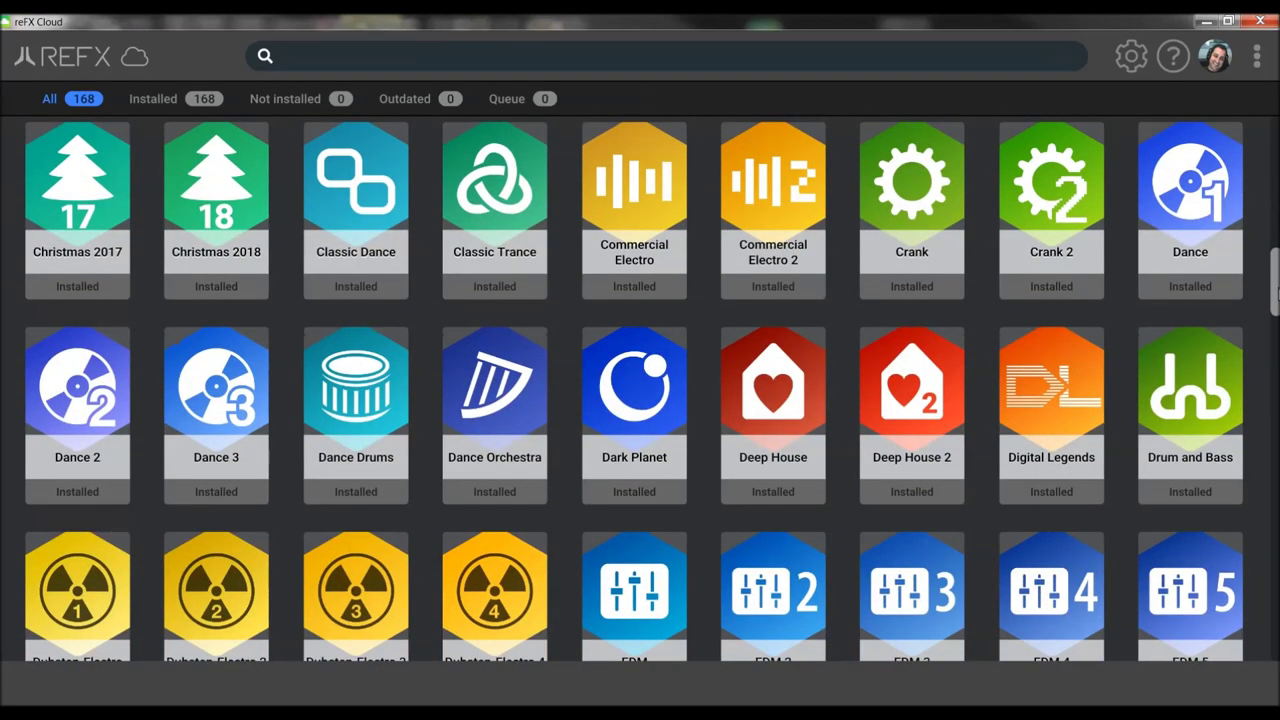
scroll(1276, 300, "down", 15)
scroll(1273, 510, "down", 15)
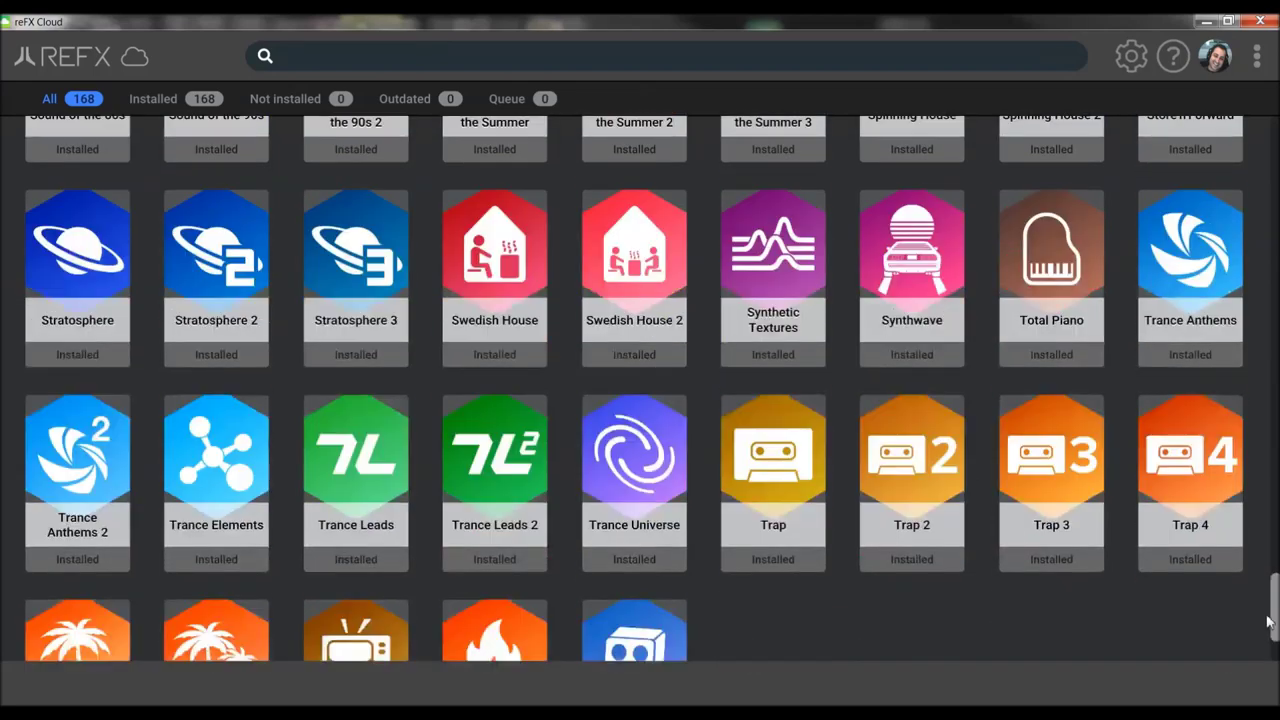
left_click_drag(1270, 632, 1276, 137)
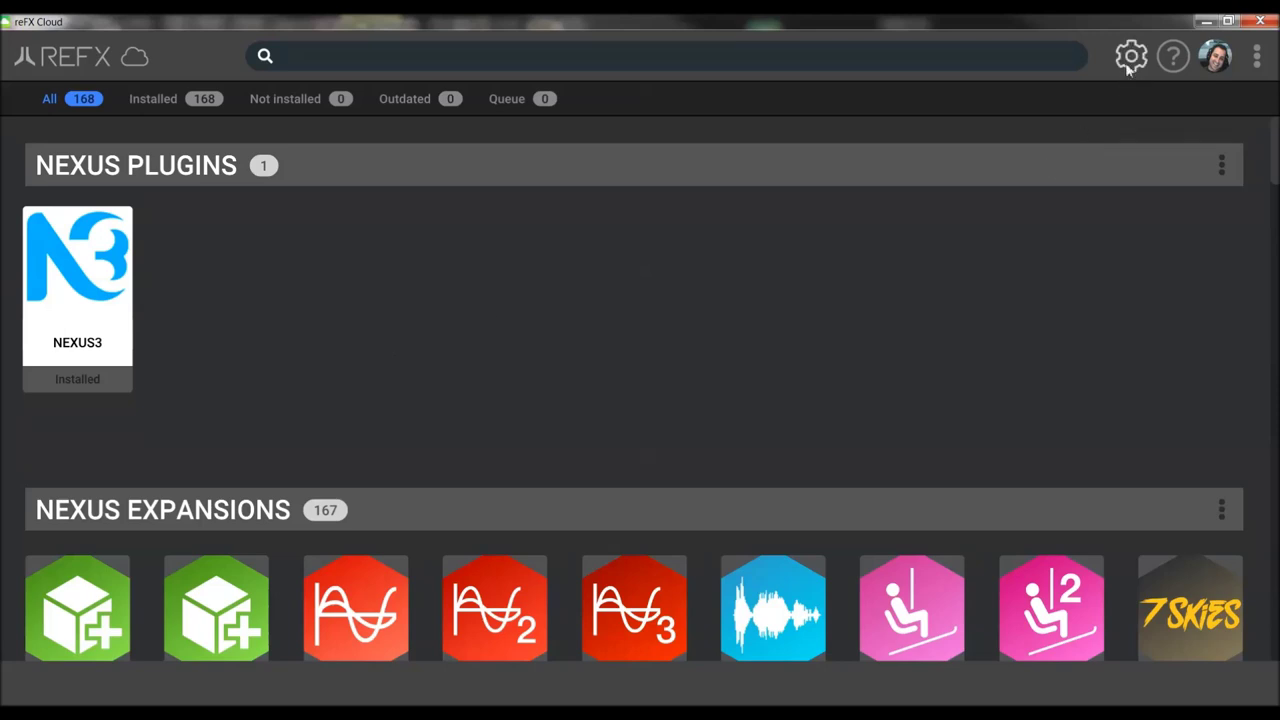
- Filter the library to installed products and review the network, library folder and general options in the settings
left_click(152, 99)
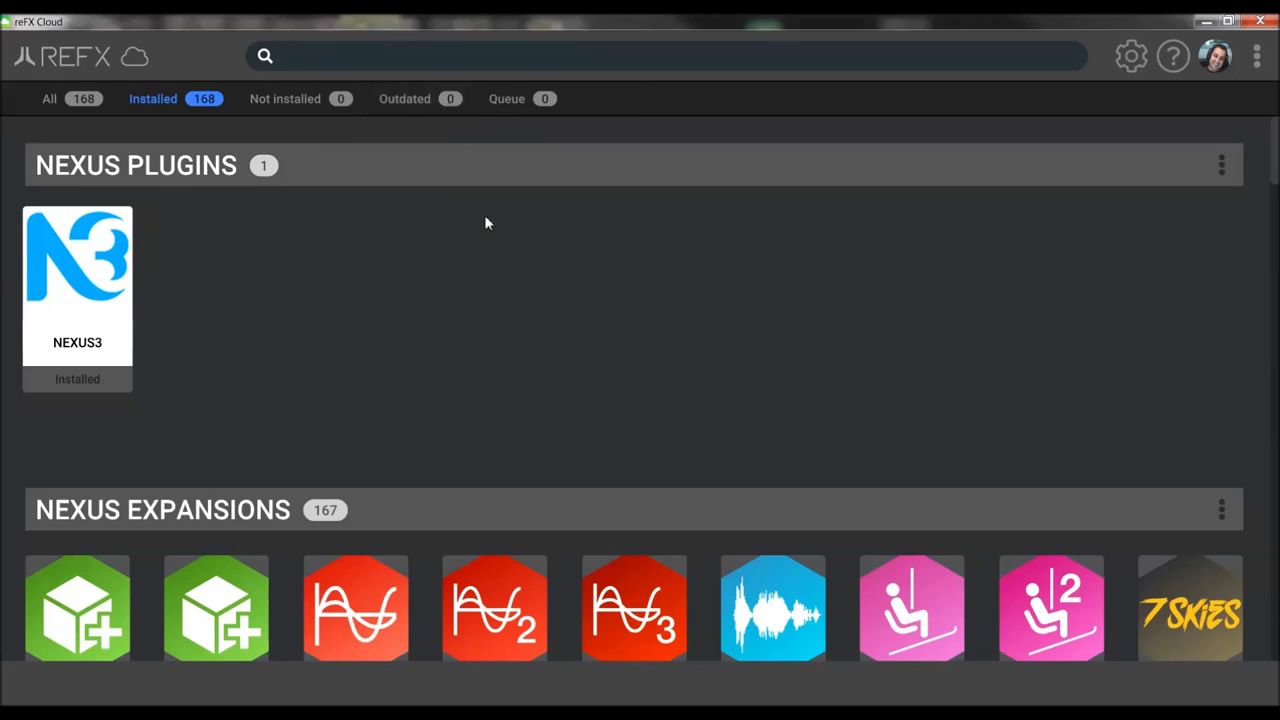
left_click(1131, 56)
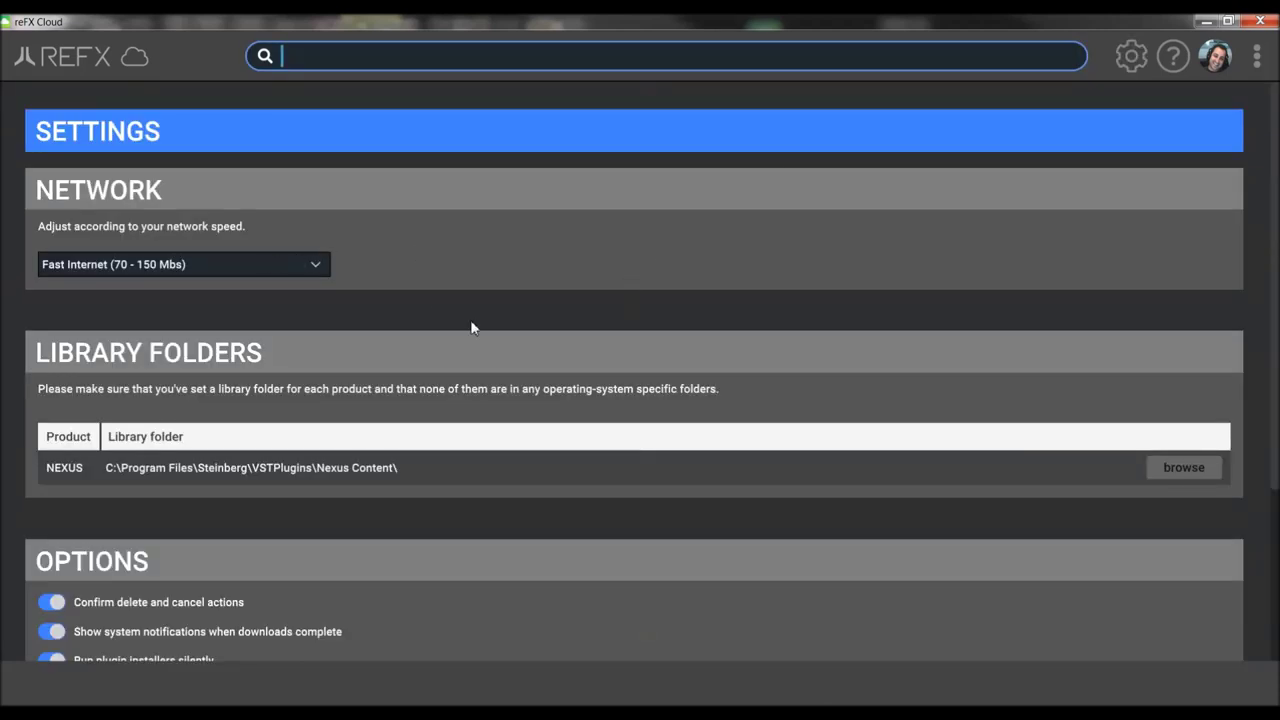
scroll(467, 325, "down", 2)
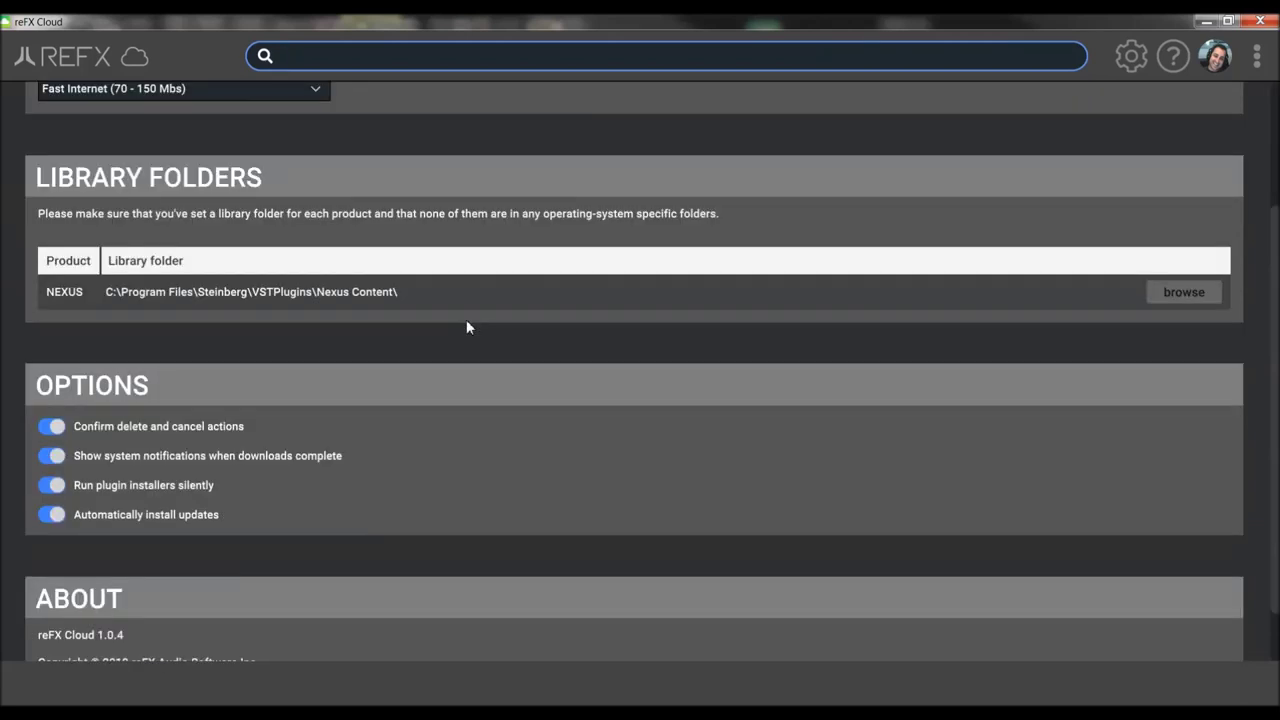
scroll(466, 327, "down", 1)
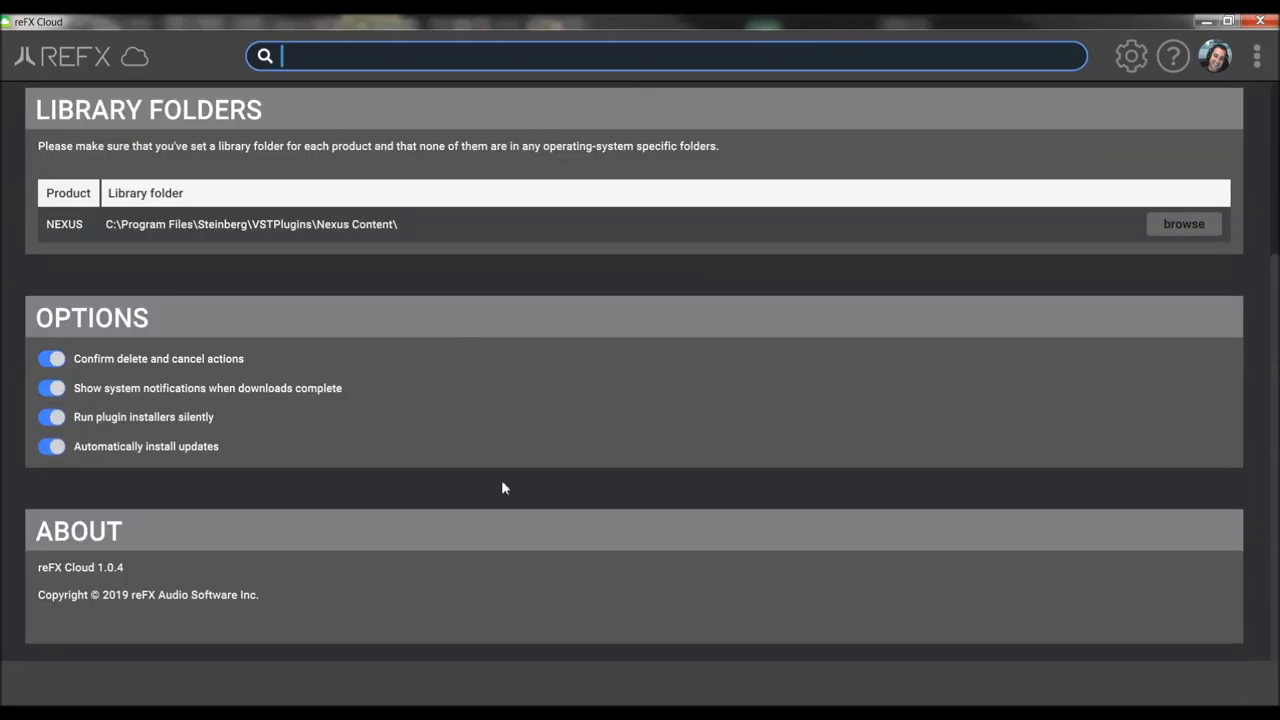
scroll(501, 479, "up", 3)
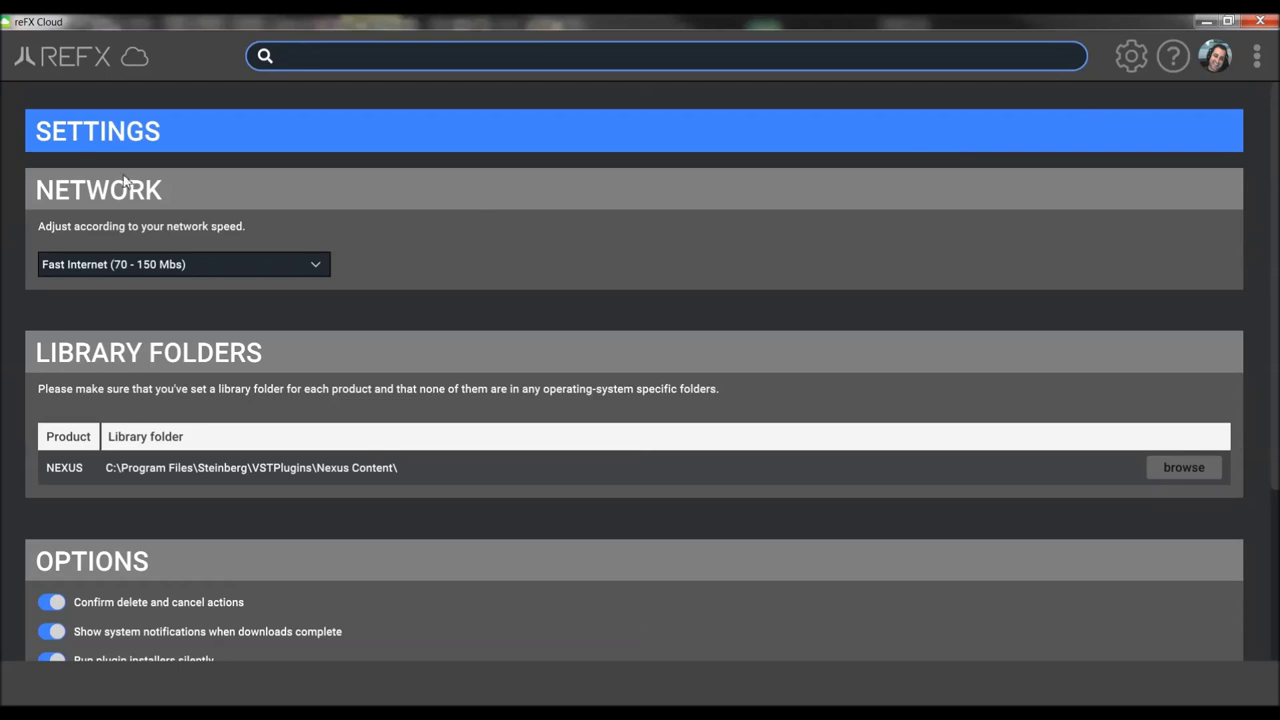
left_click(1134, 58)
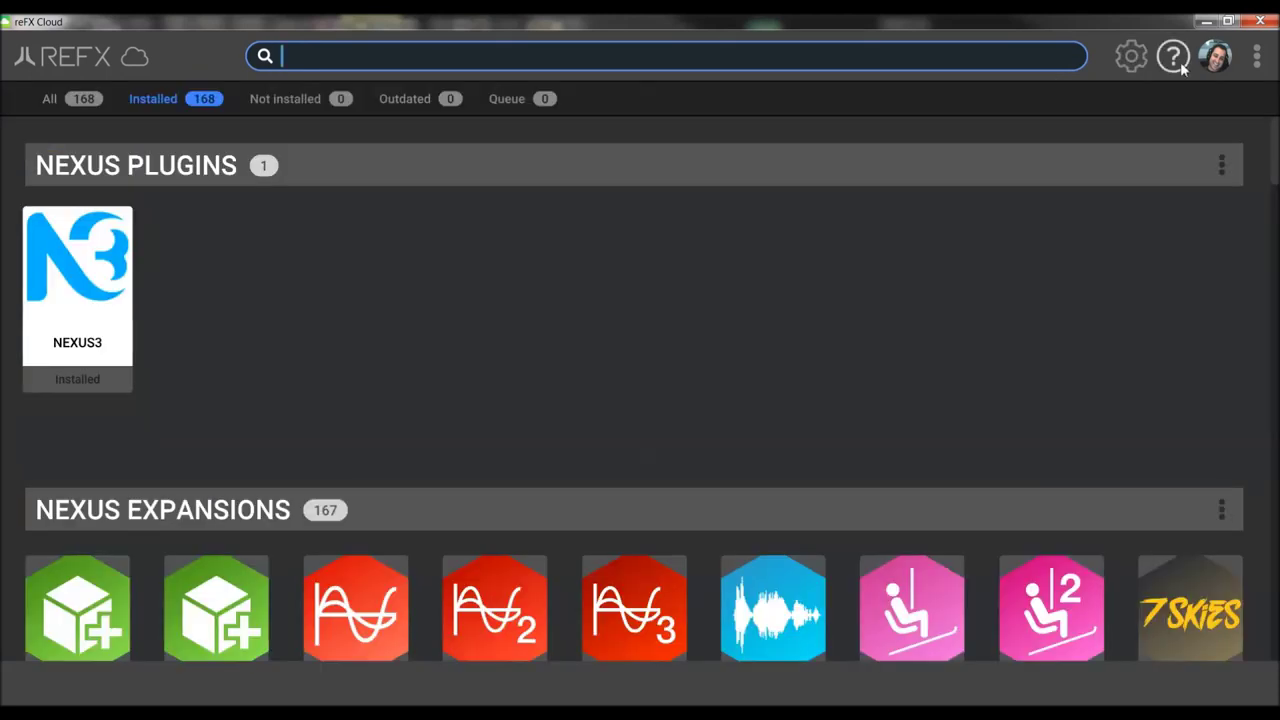
- Check the additional application commands for updates, the log window and logging out
left_click(1258, 57)
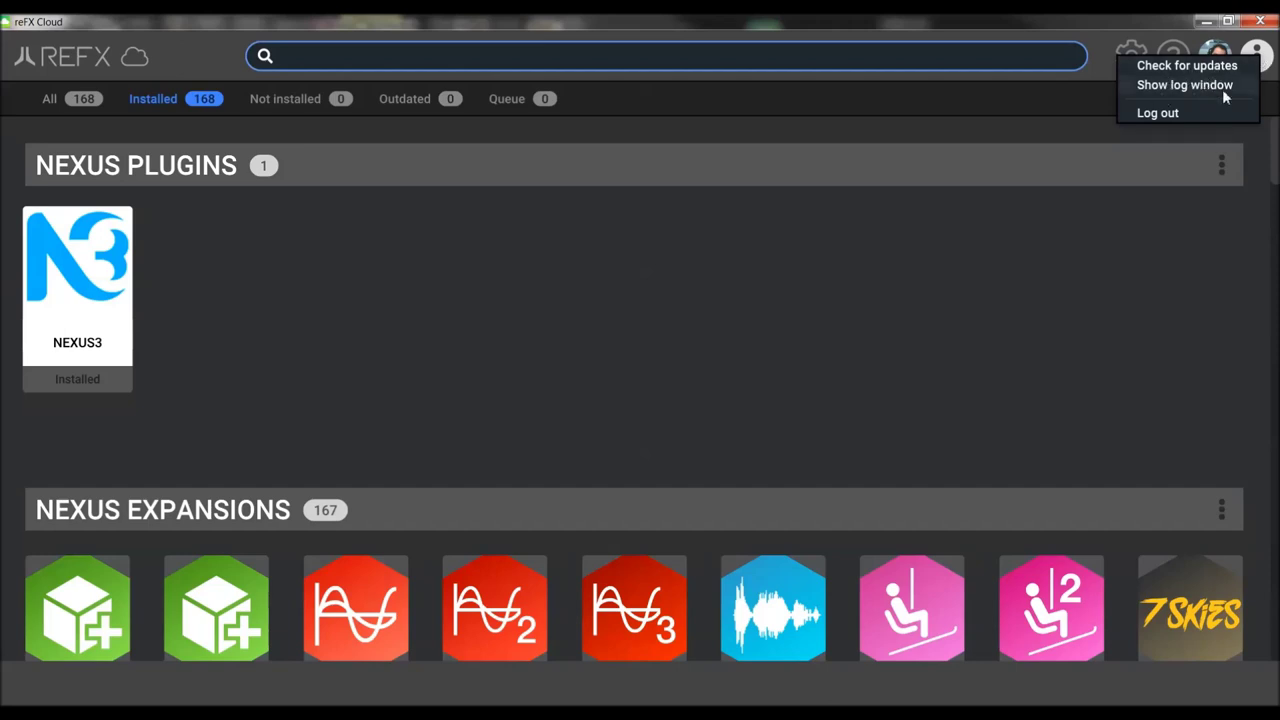
left_click(1078, 239)
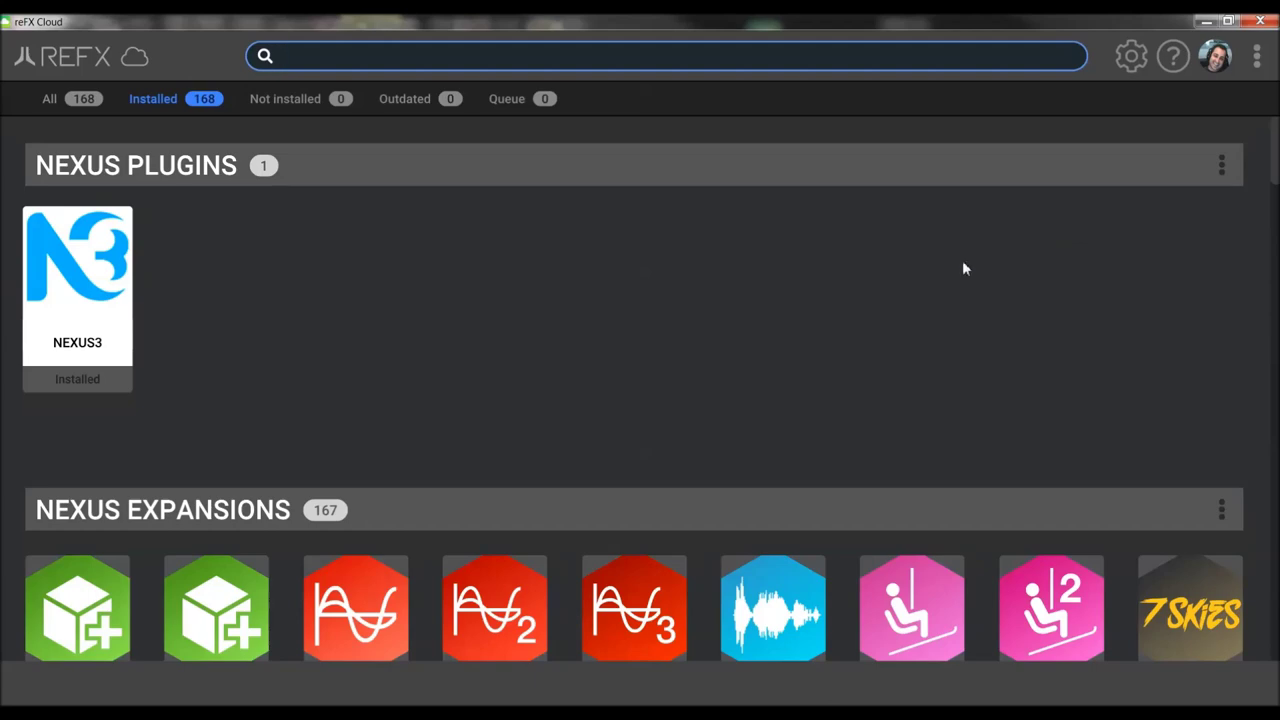
left_click_drag(1273, 150, 1274, 172)
scroll(1274, 172, "up", 3)
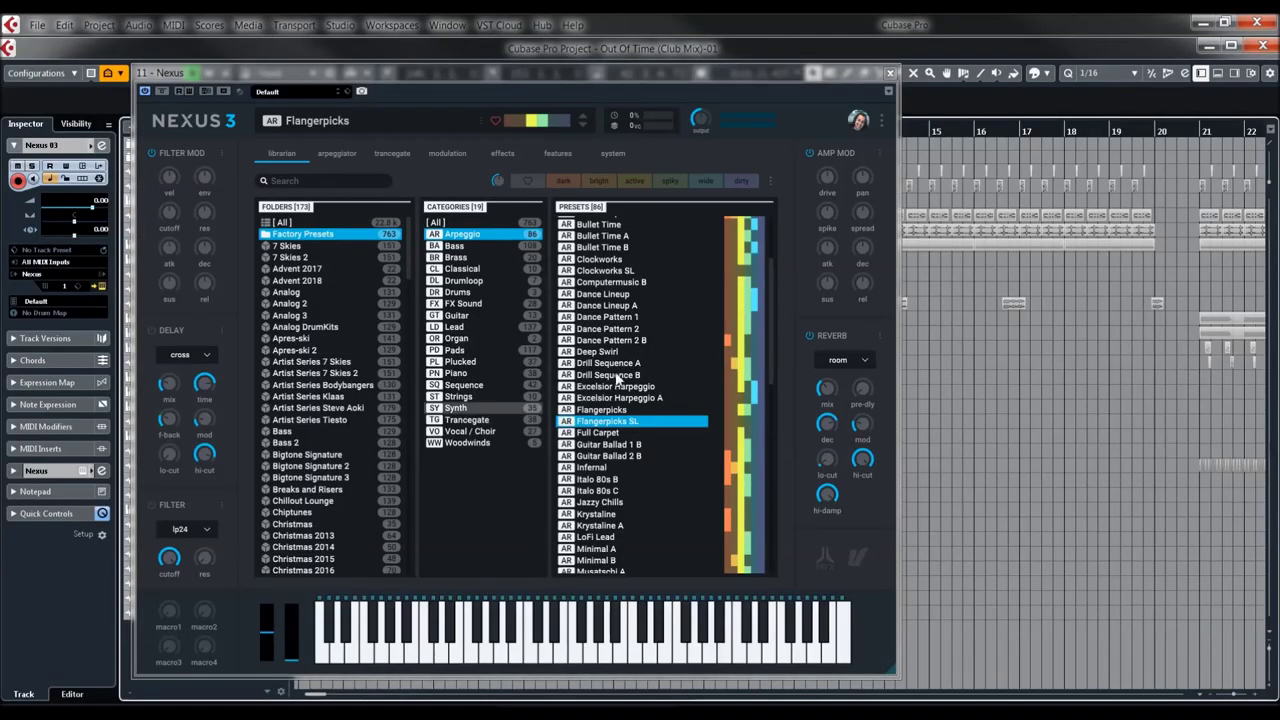
- Switch to the Nexus plugin in Cubase and review its system settings and preferences
left_click_drag(590, 72, 594, 65)
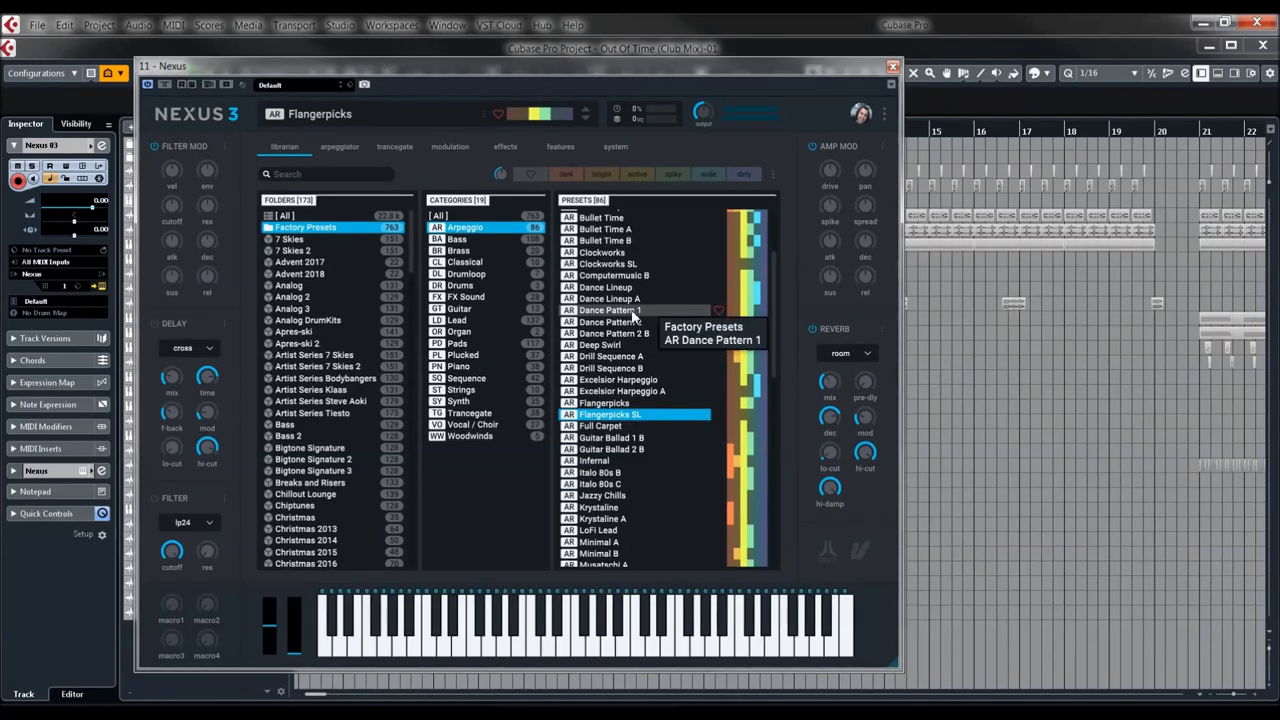
left_click(610, 148)
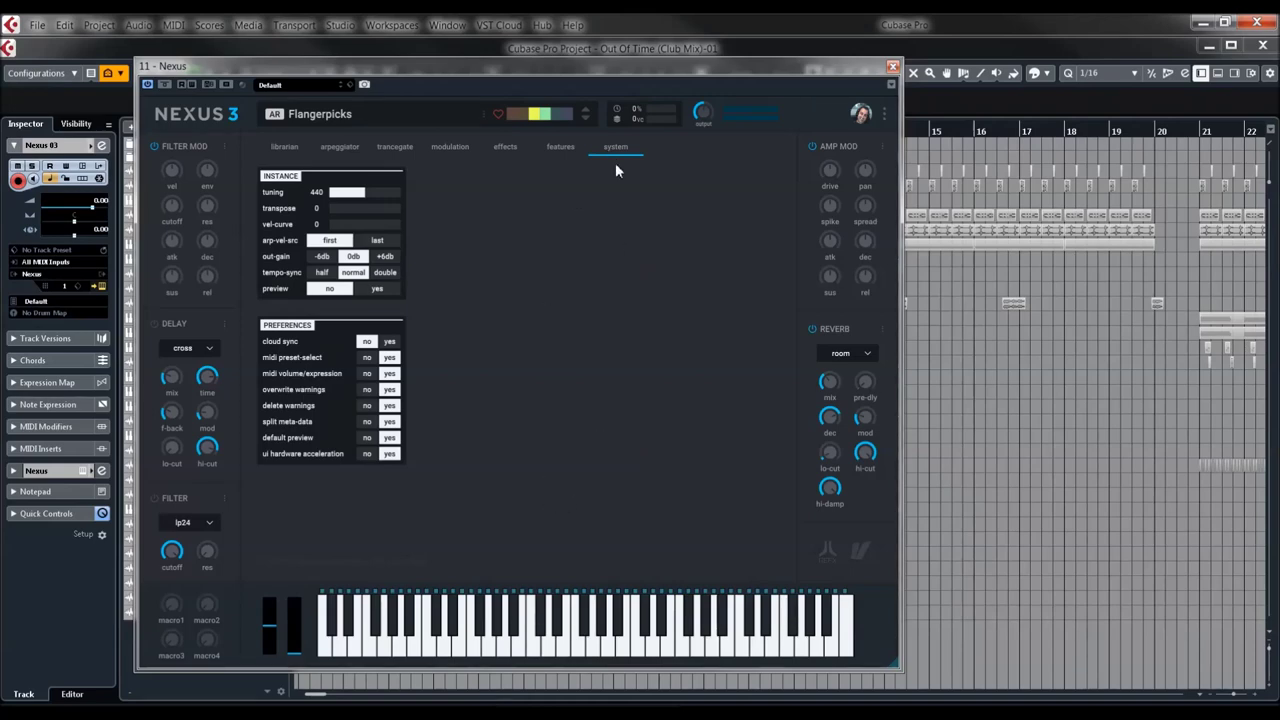
- List the presets of all folders in the librarian and look further down the preset list
left_click(285, 150)
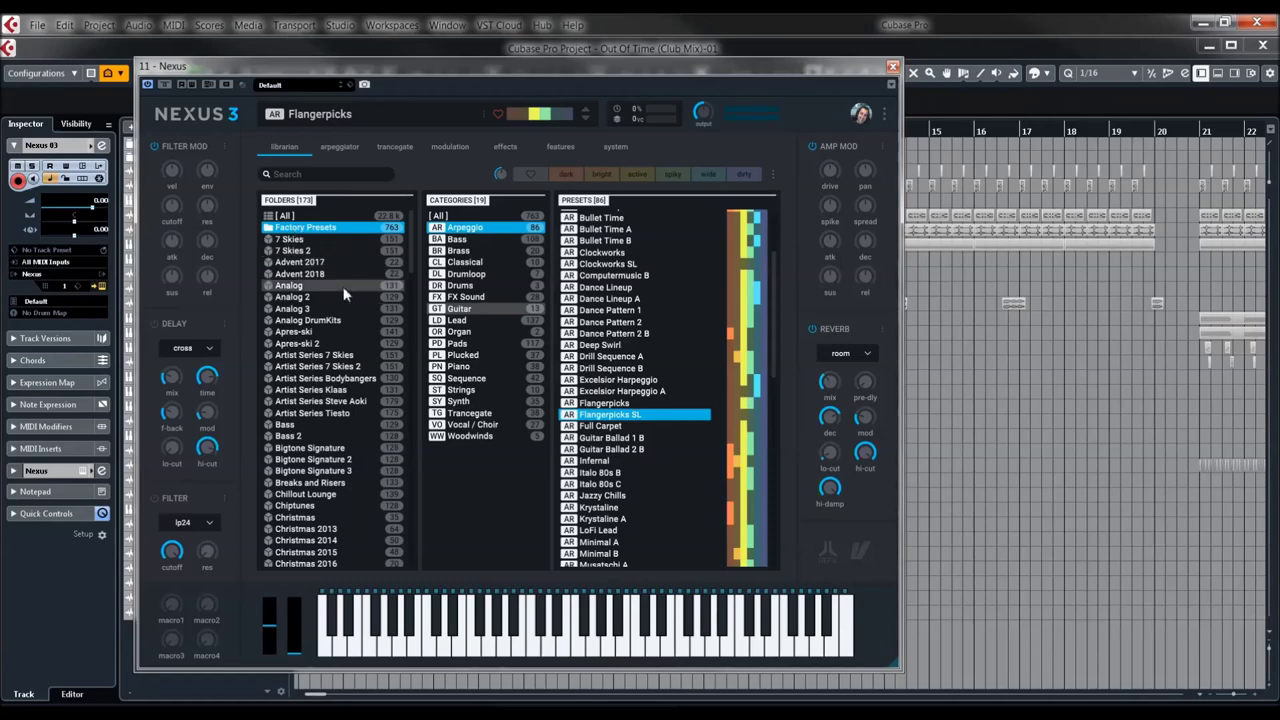
left_click(286, 217)
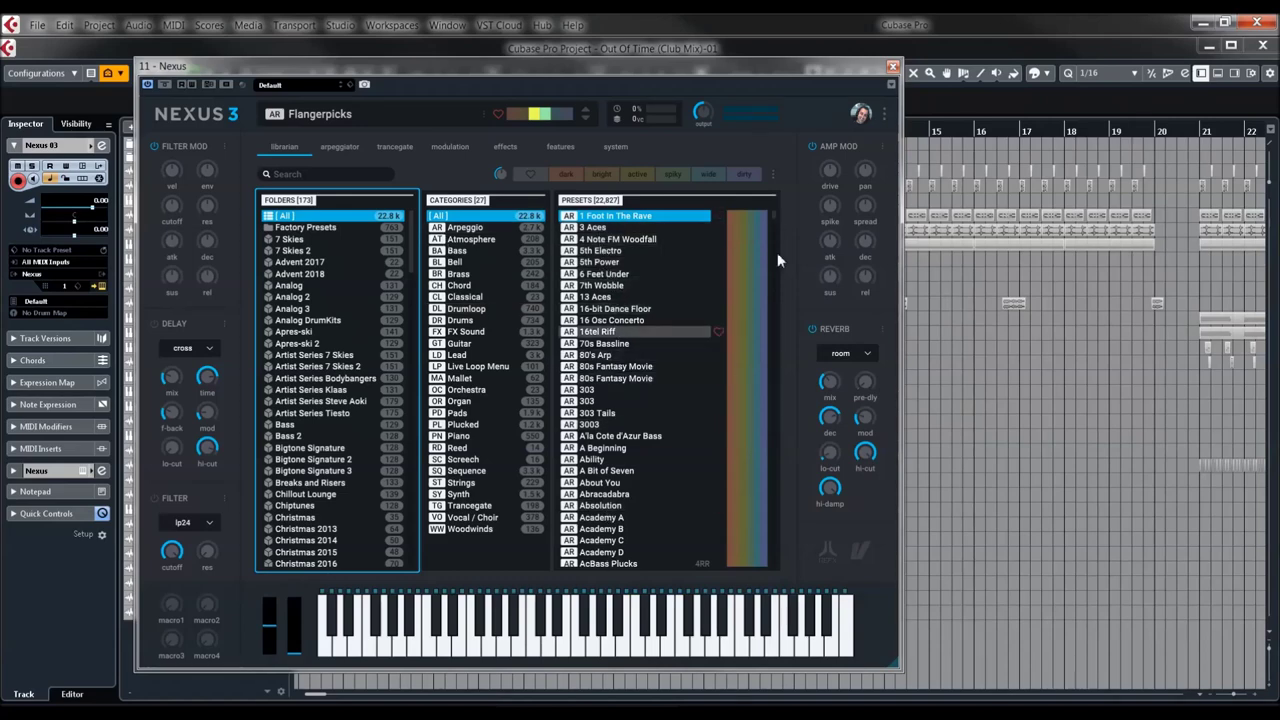
left_click_drag(775, 213, 772, 283)
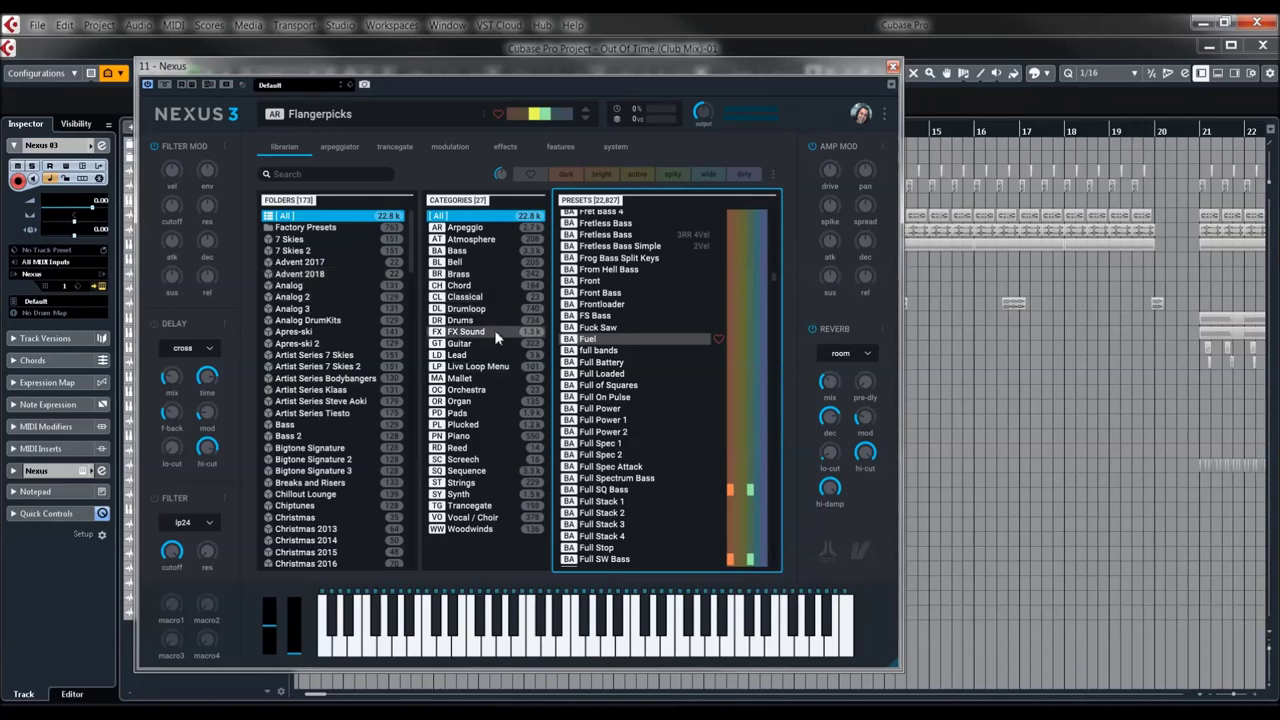
- Examine the arpeggiator, trancegate, modulation, effects and features pages of the Flangerpicks preset, including the layer 1 arpeggiator
left_click(339, 148)
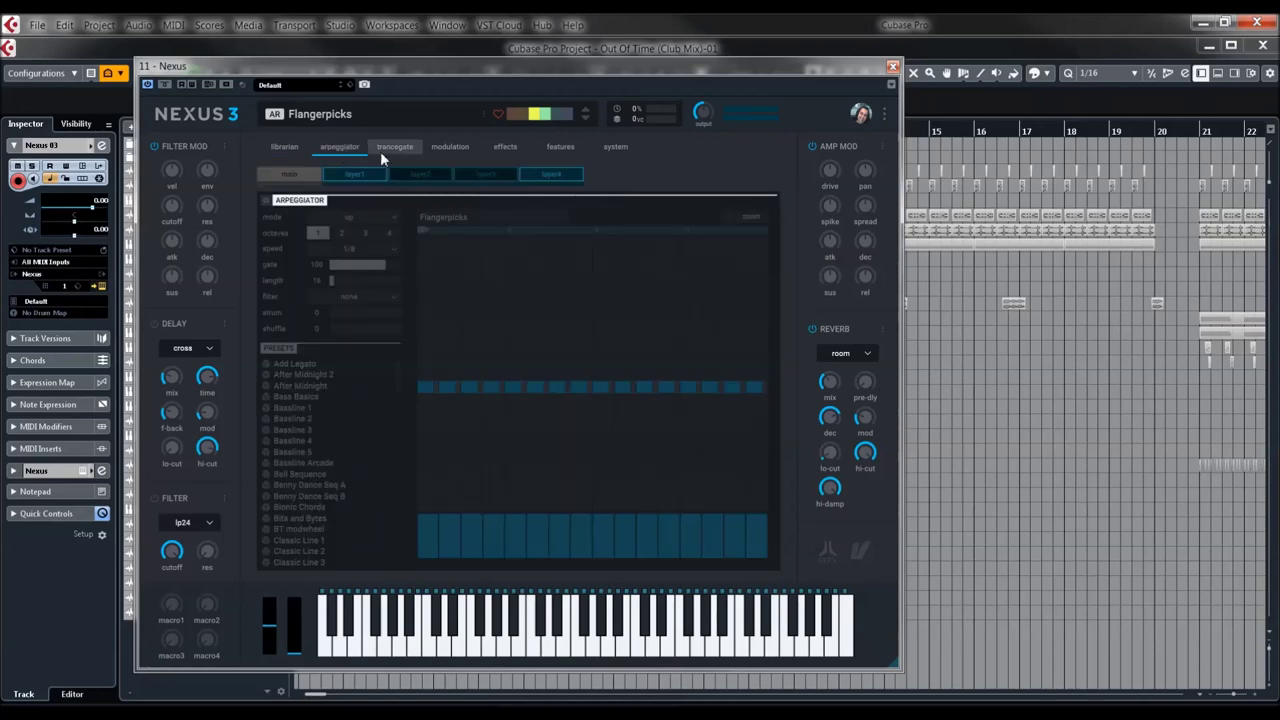
left_click(395, 150)
left_click(452, 148)
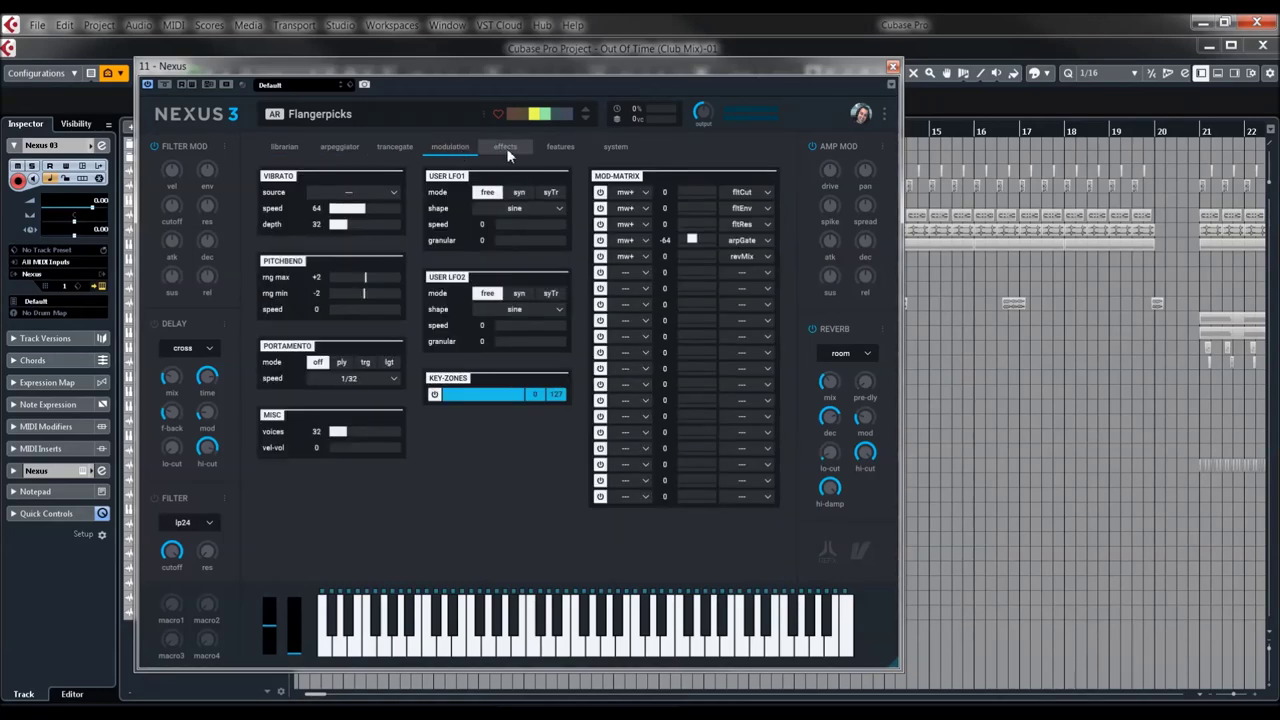
left_click(506, 148)
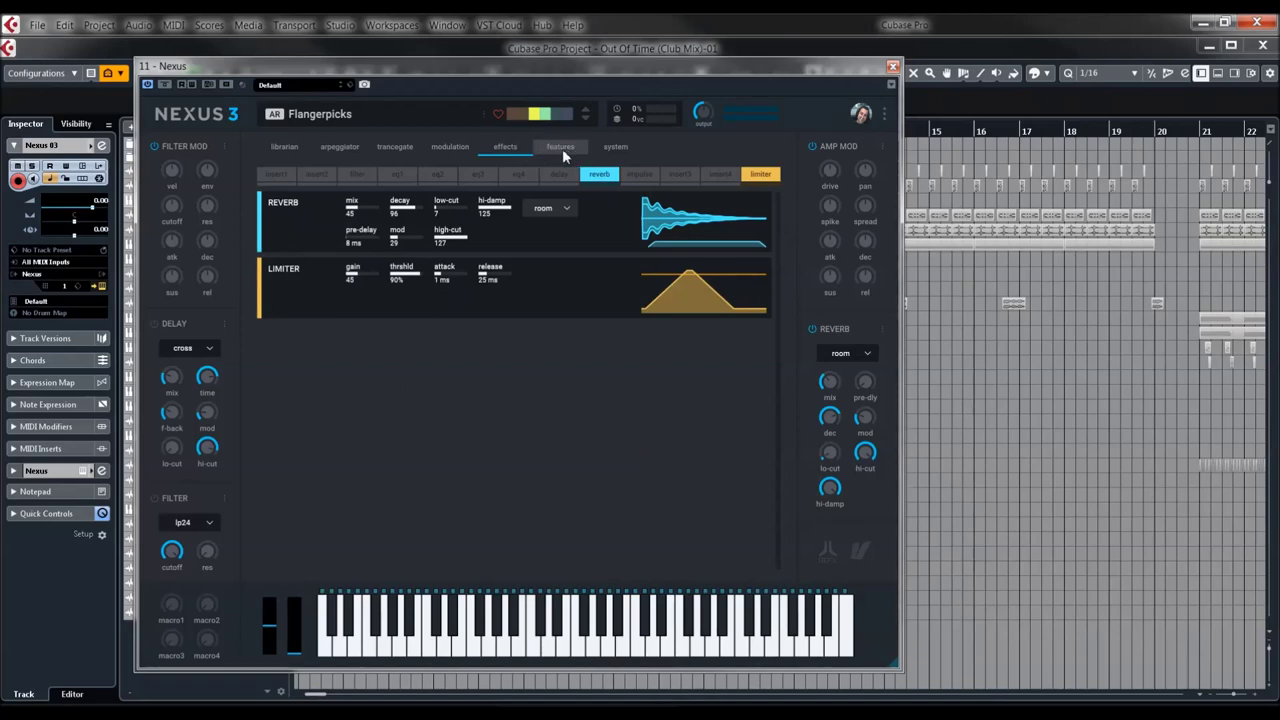
left_click(562, 148)
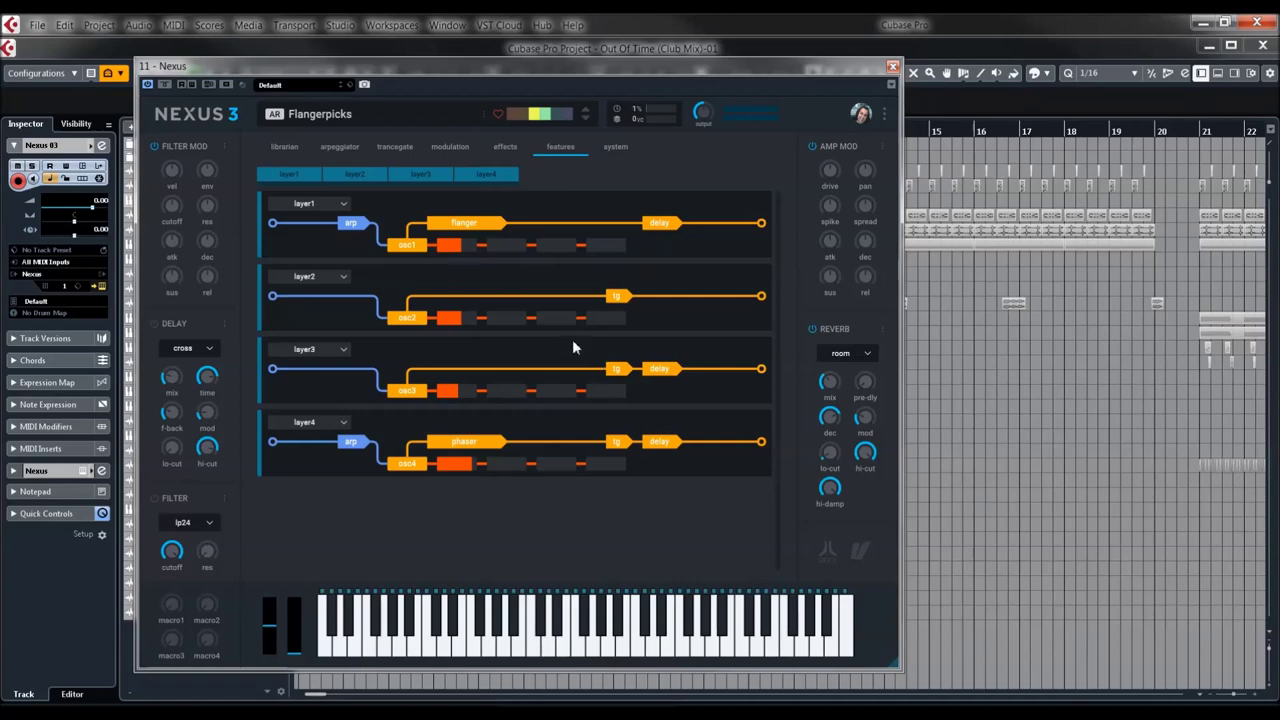
left_click(354, 226)
left_click(354, 224)
- Load the Fretless Bass Simple preset from the librarian, followed by the FS Bass preset
left_click(276, 145)
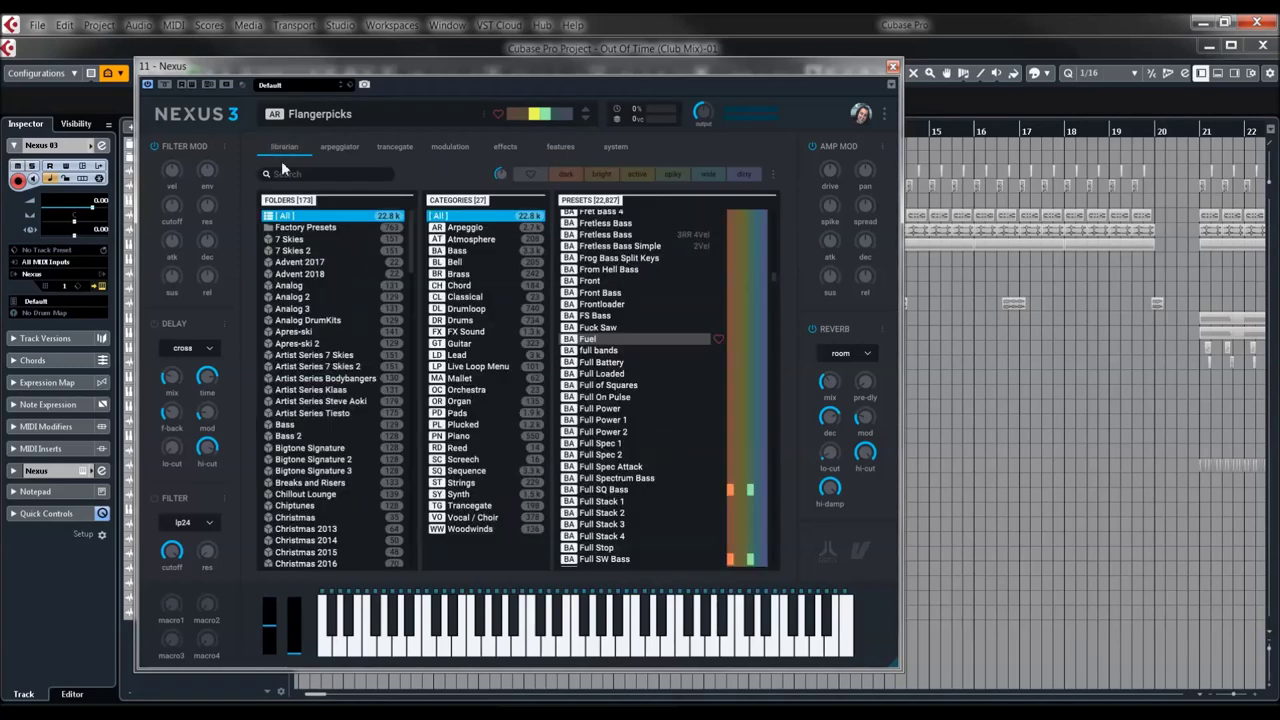
left_click_drag(403, 65, 421, 55)
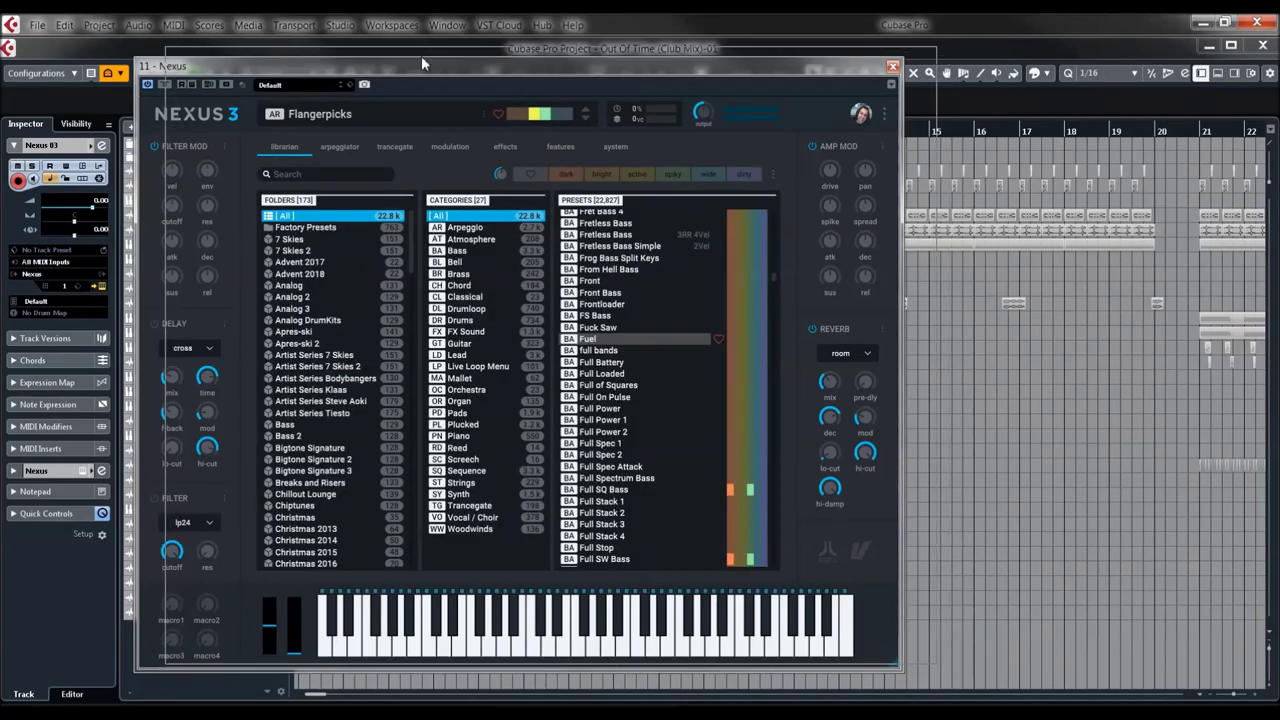
left_click(621, 238)
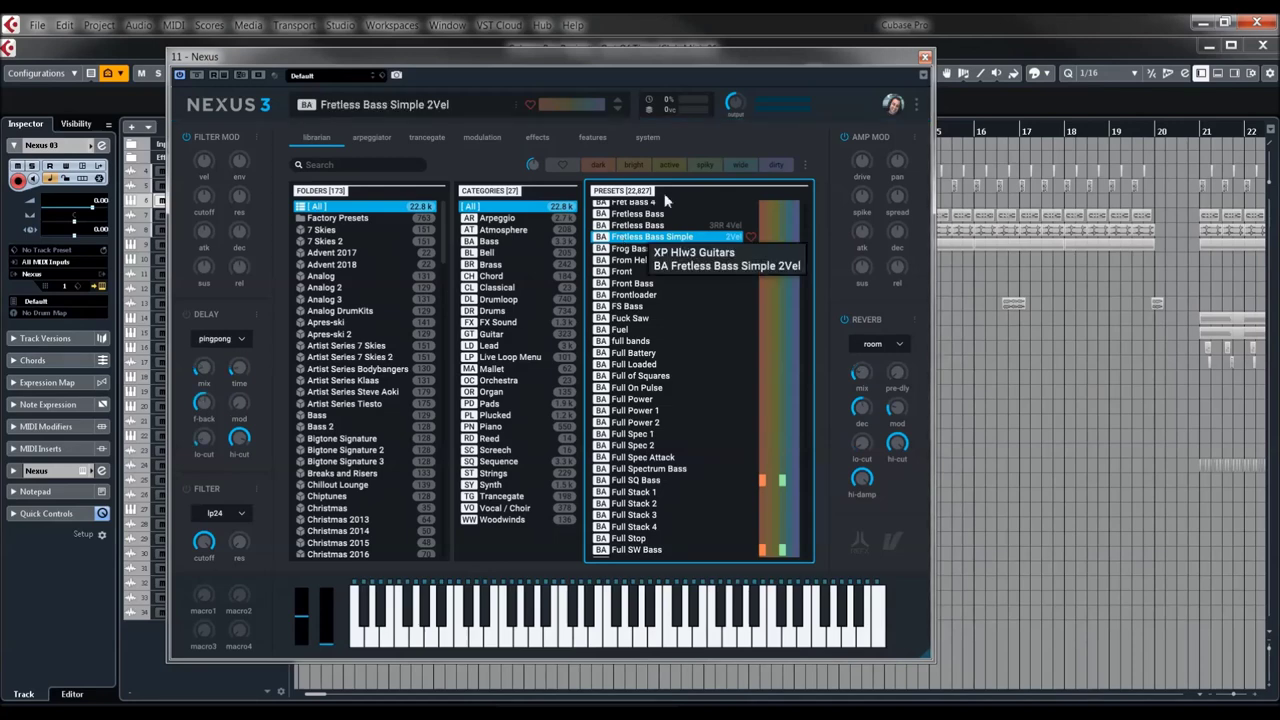
left_click(630, 307)
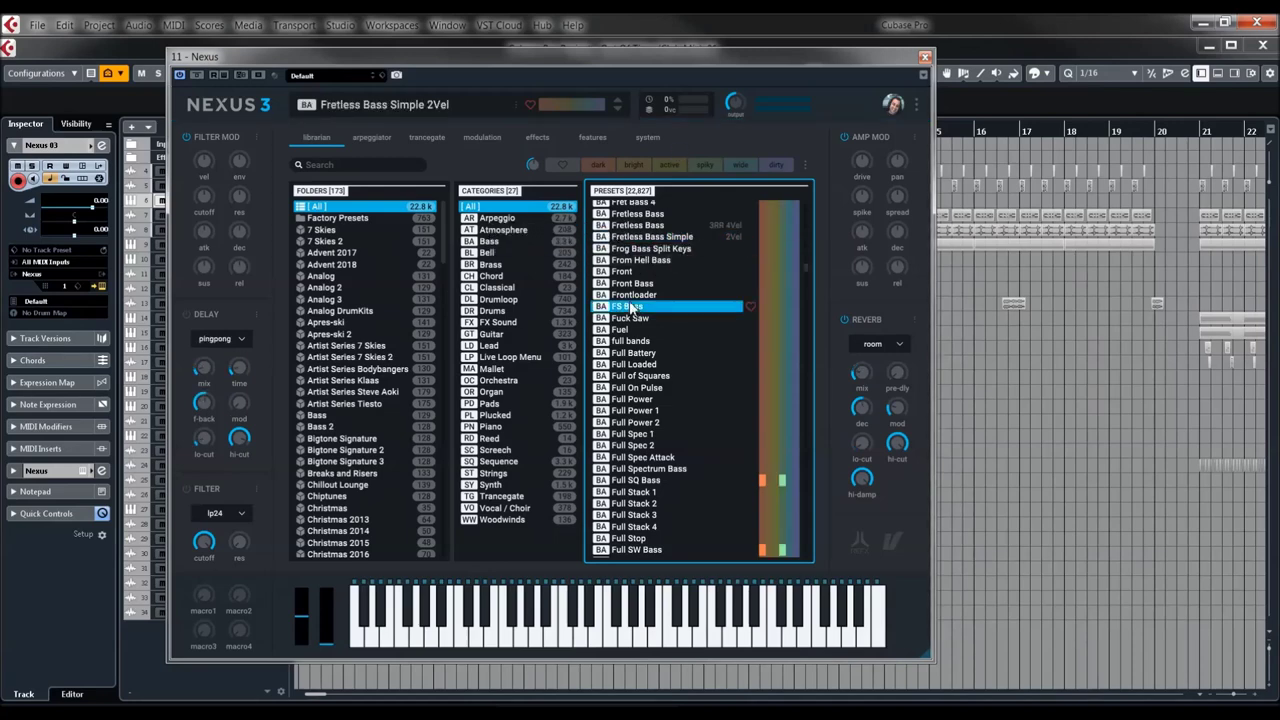
- Browse the bass presets of all folders, then load the Arp Chord 2 (MW min-maj) preset from the Chord category
scroll(657, 375, "down", 10)
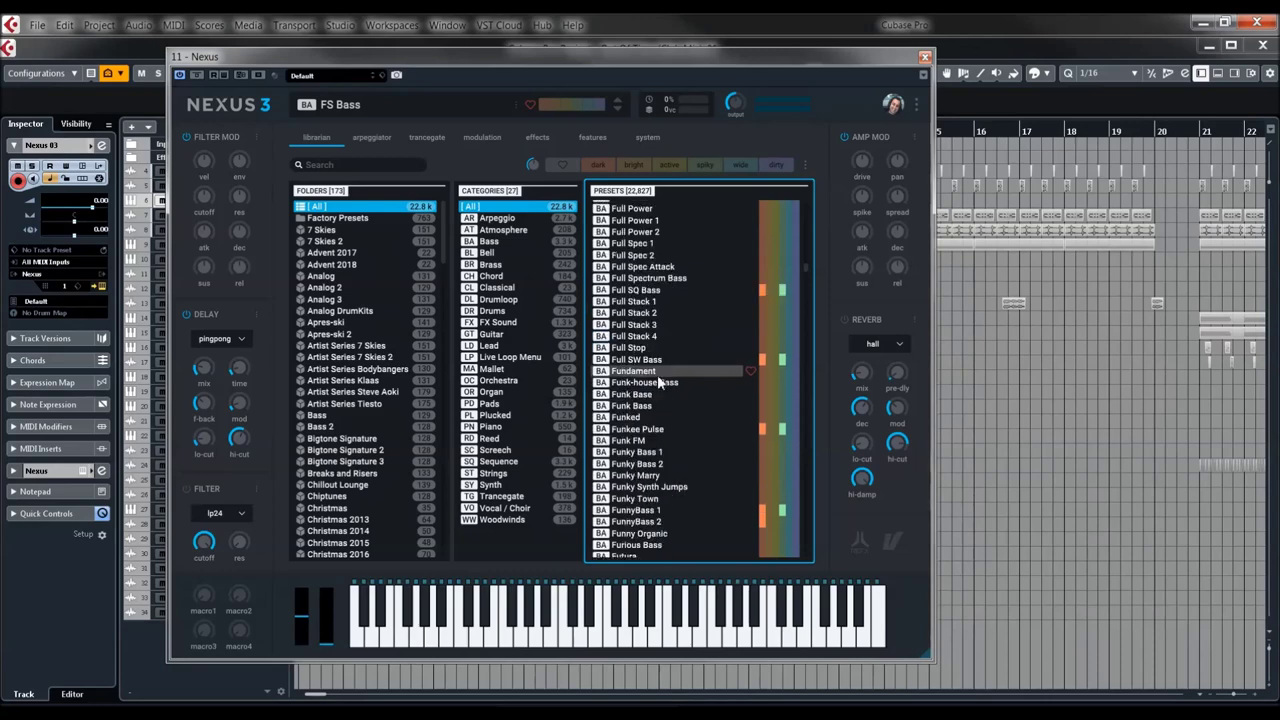
scroll(662, 387, "down", 15)
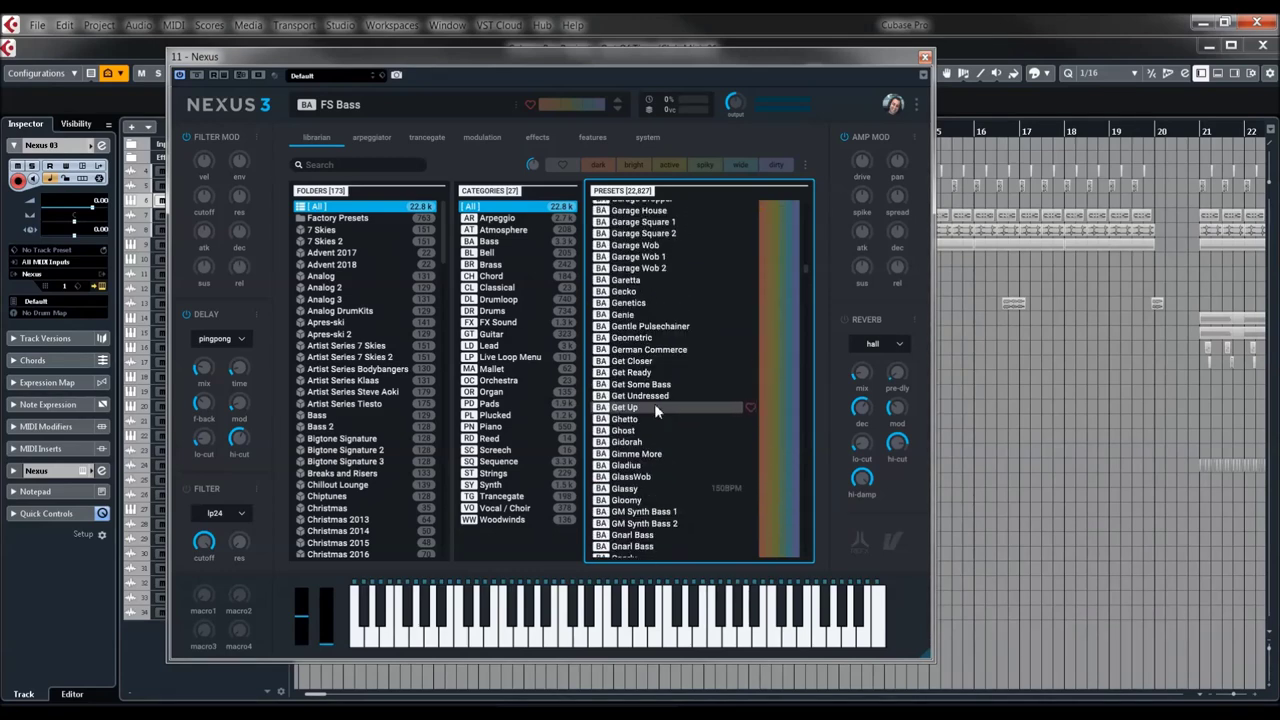
scroll(644, 398, "down", 15)
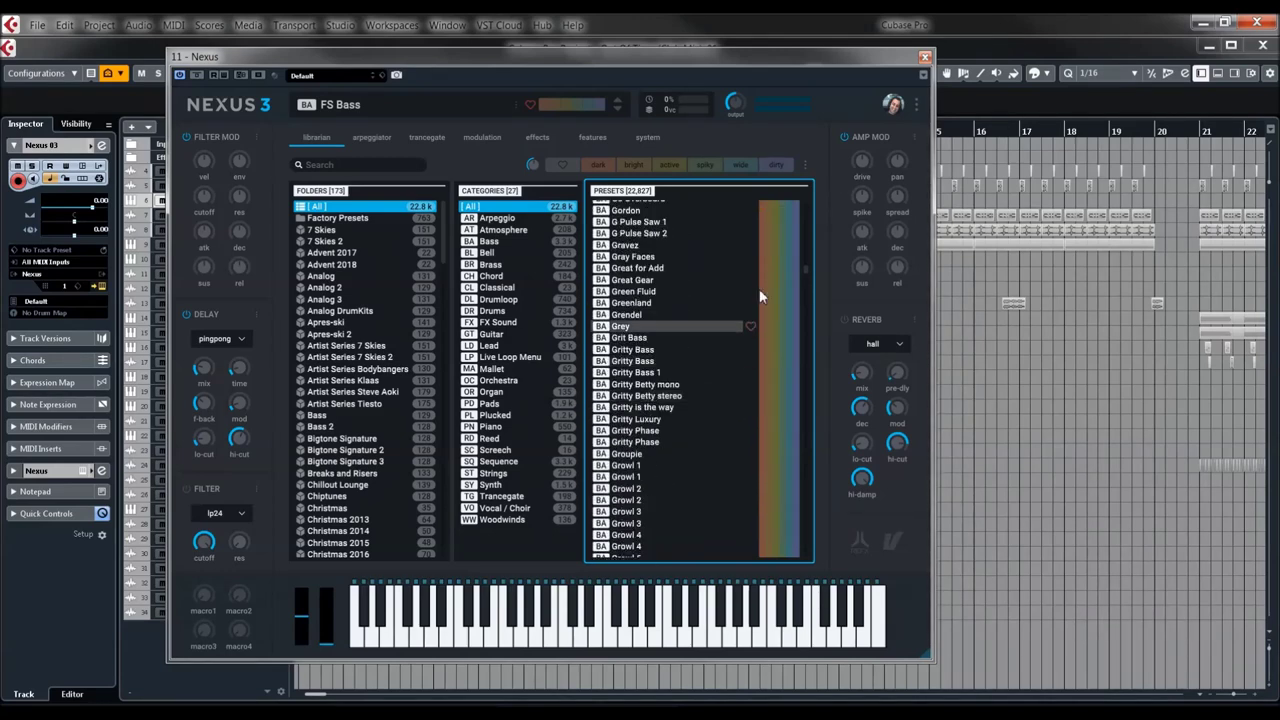
left_click(490, 278)
left_click(638, 254)
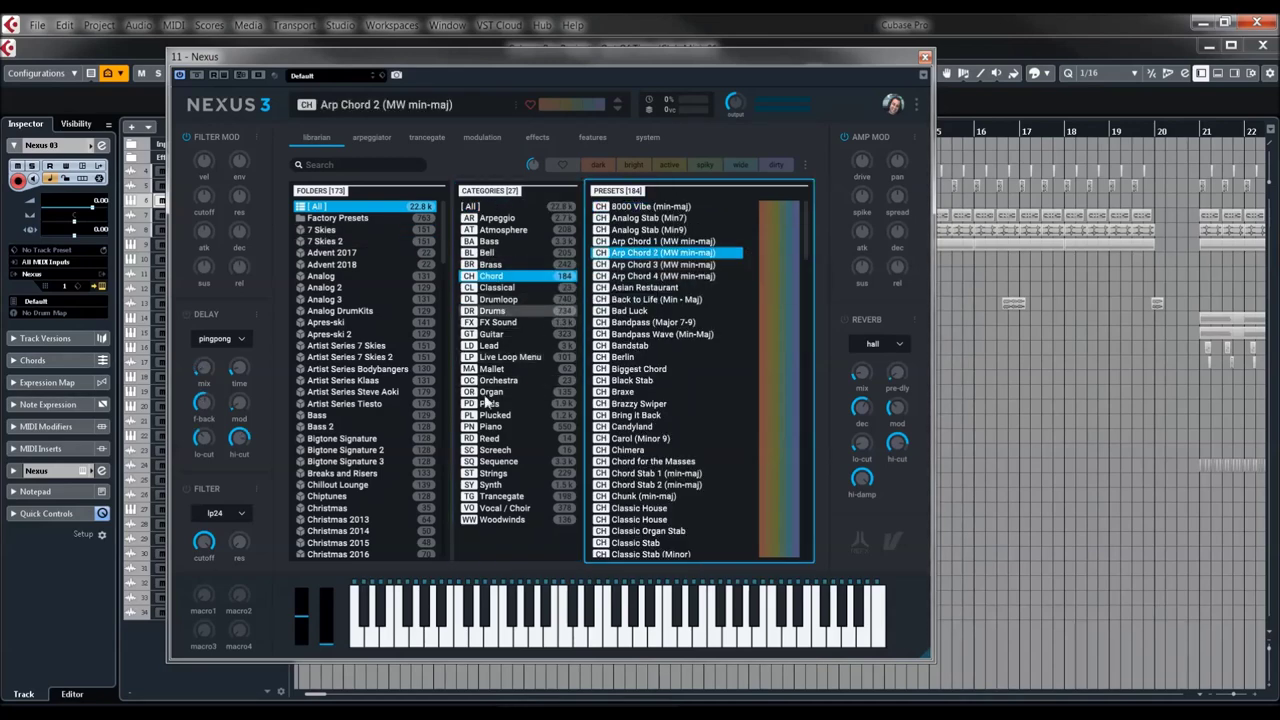
- Load the Adagio Strings 3, Baroque Layer and Basic Strings 2 presets one after another from the Strings category
left_click(490, 473)
left_click(645, 323)
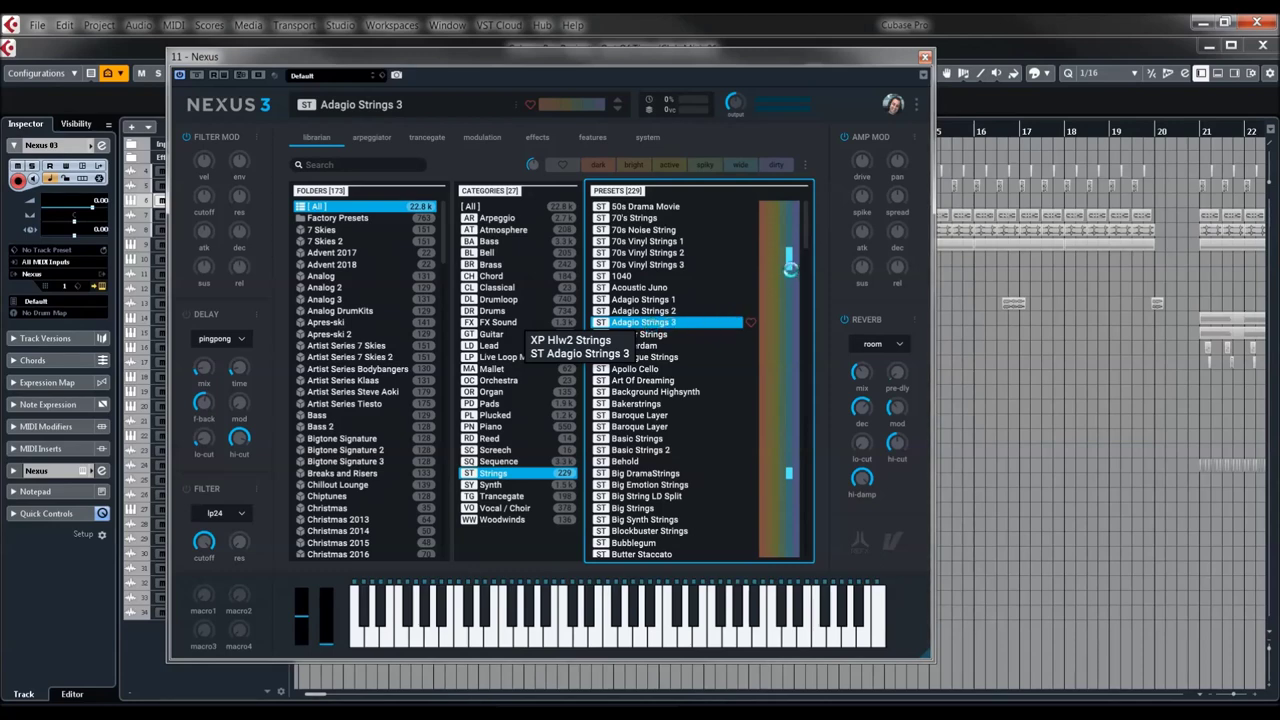
left_click(628, 428)
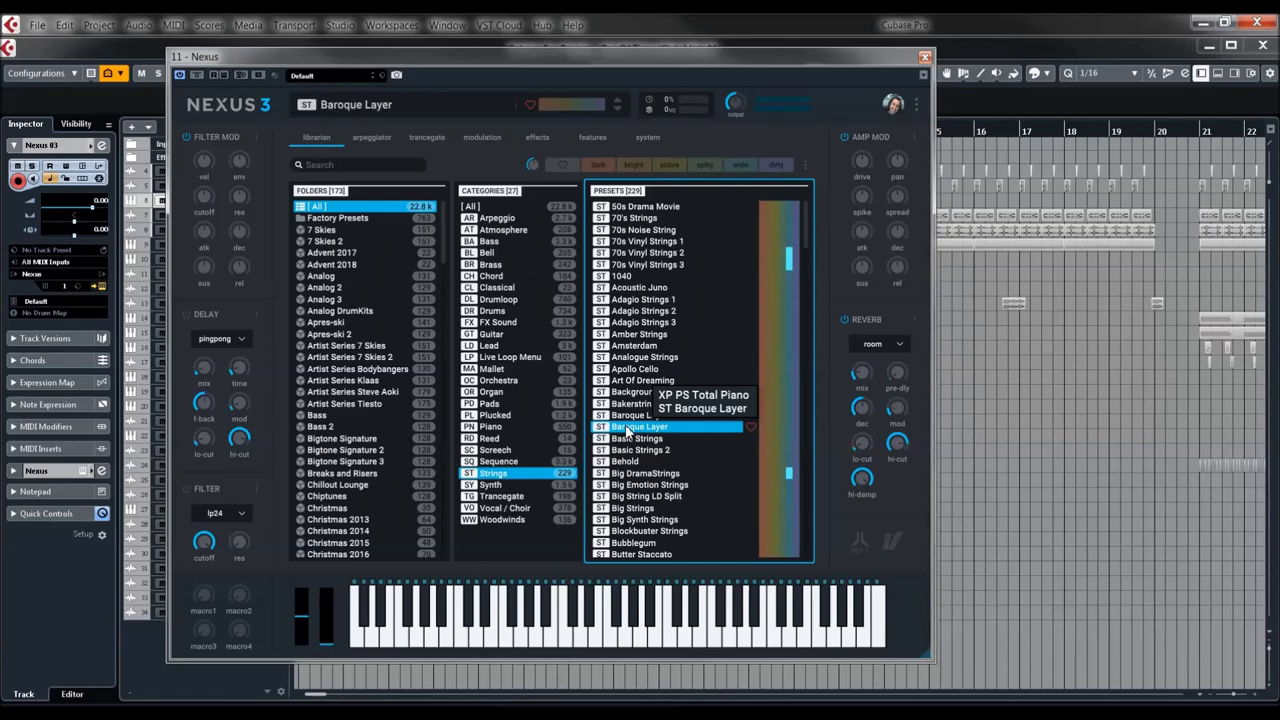
key("Down")
key("Down")
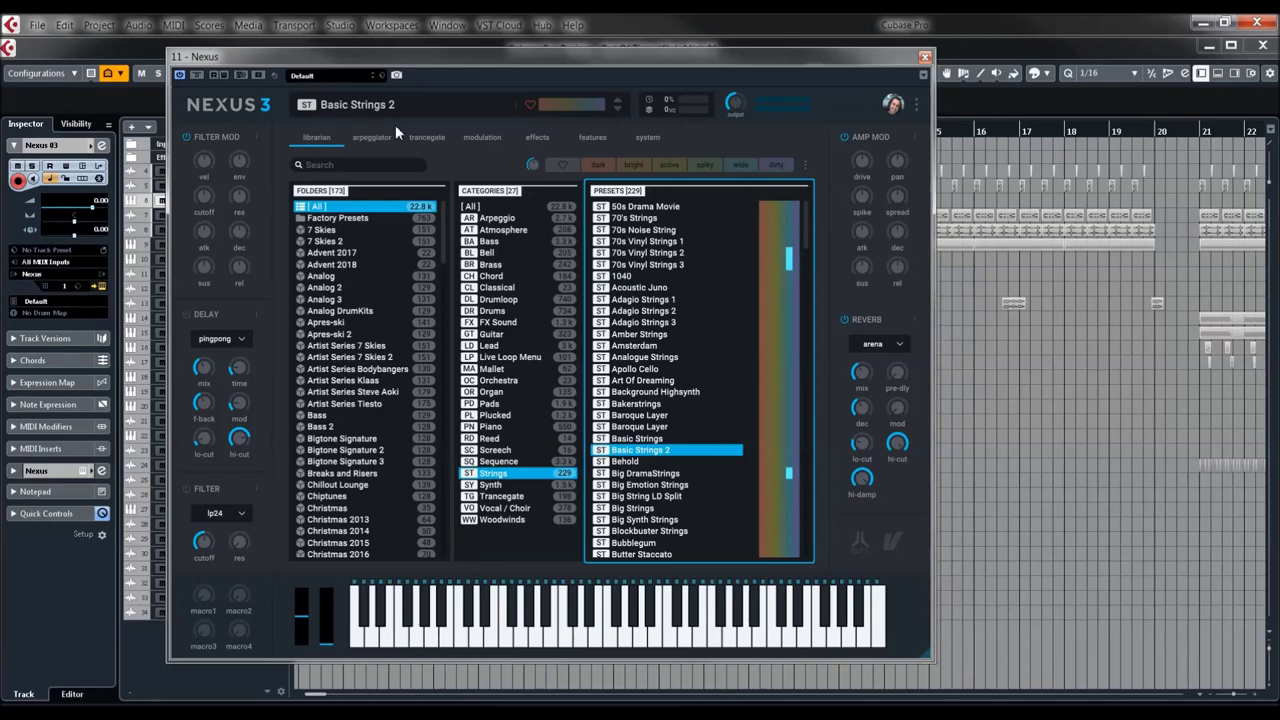
- Limit the librarian to the Factory Presets folder and load its Deep Swirl arpeggio preset
left_click(335, 219)
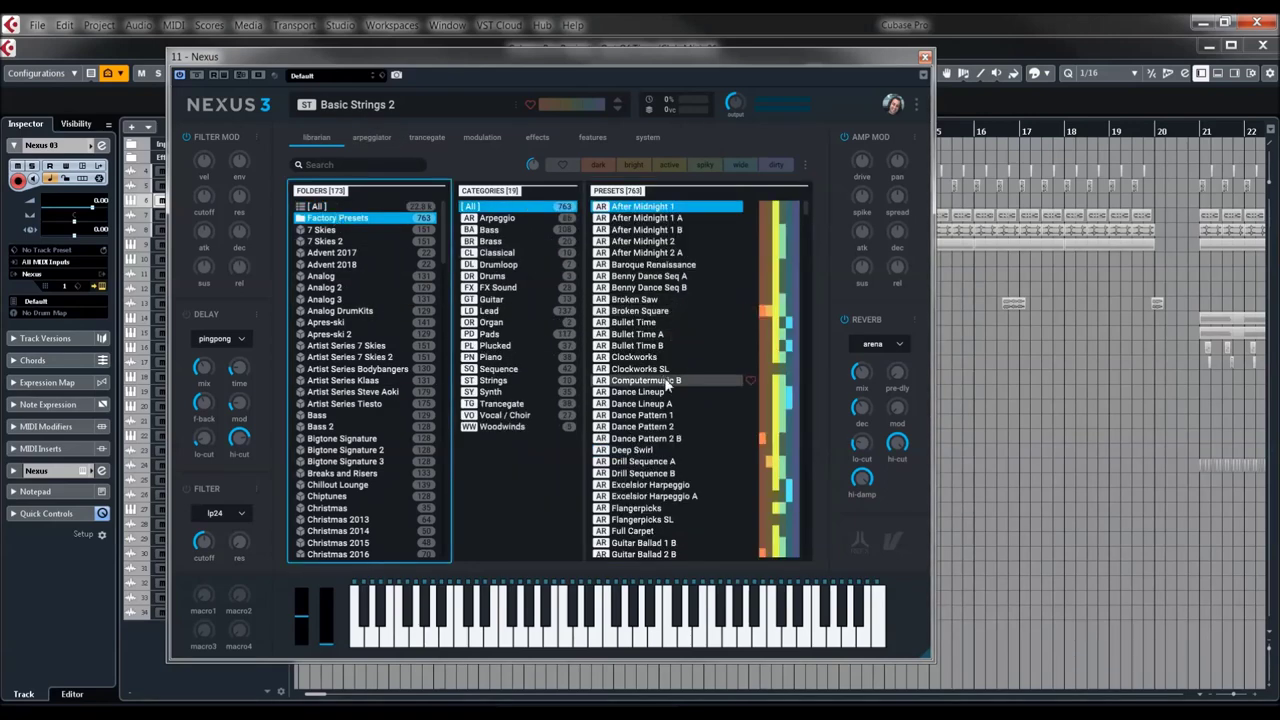
scroll(673, 348, "down", 1)
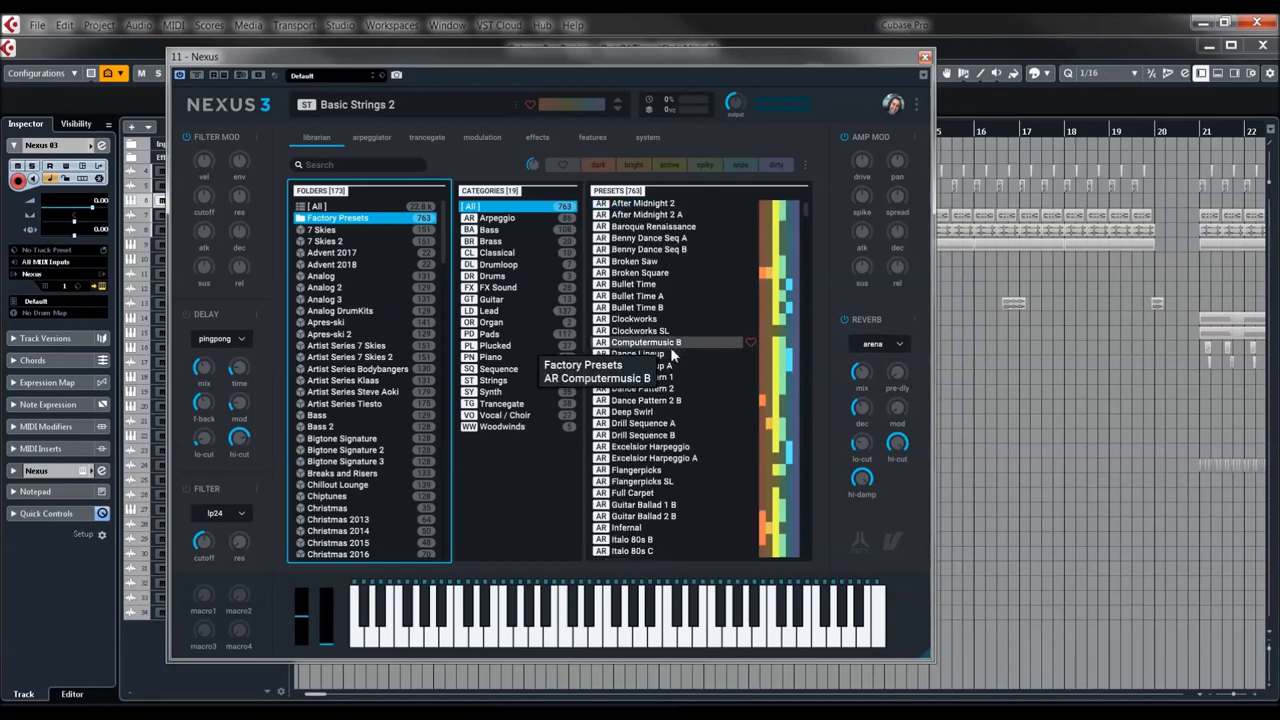
left_click(637, 413)
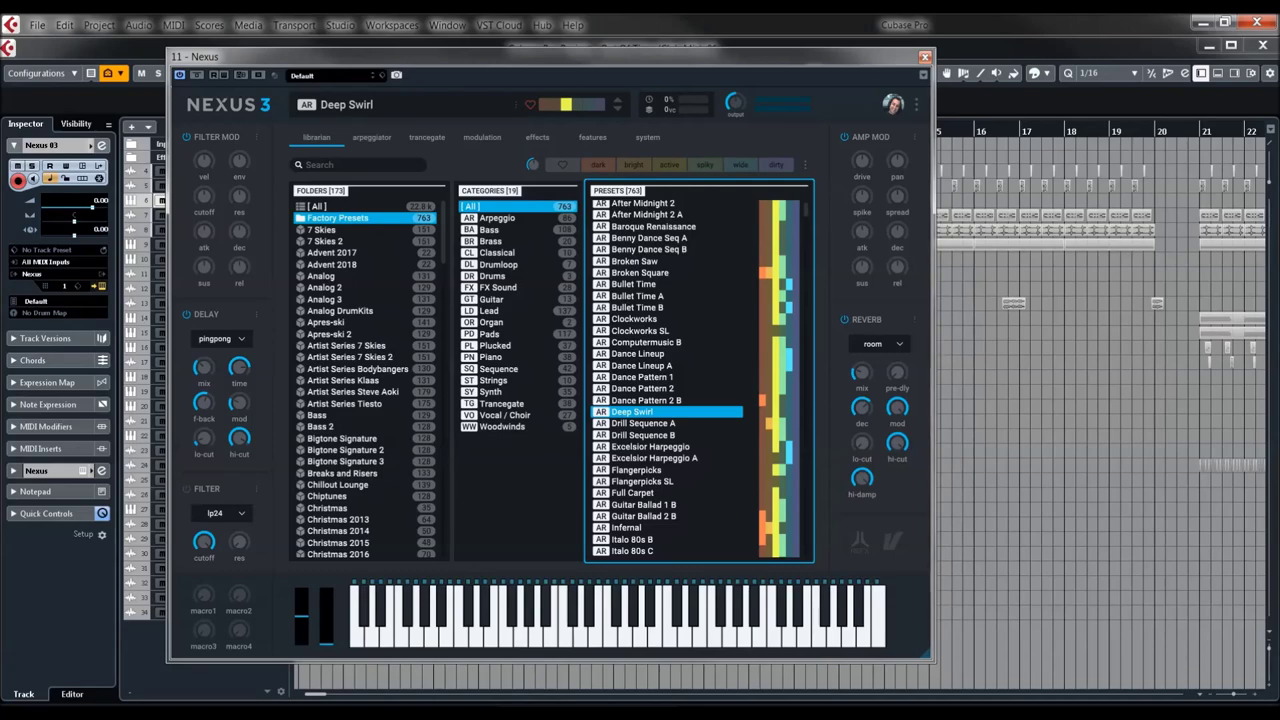
- Close the Nexus plugin window and reopen it
key("ctrl+w")
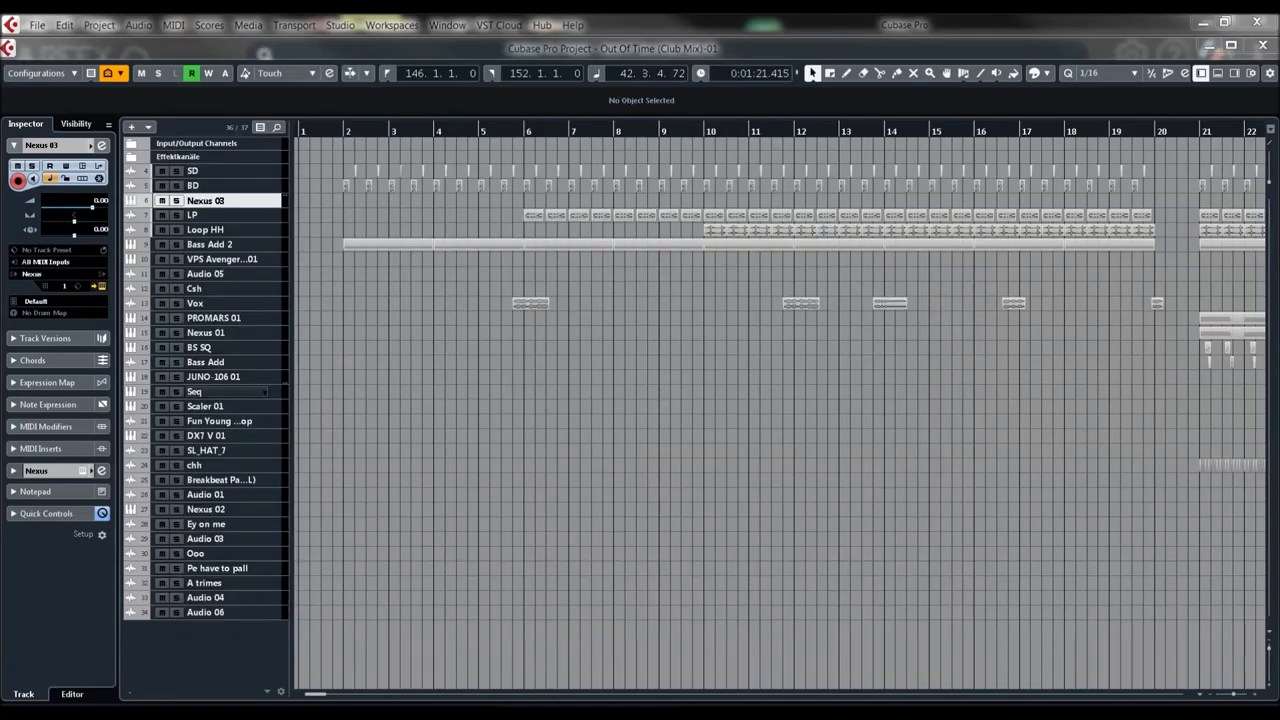
key("Return")
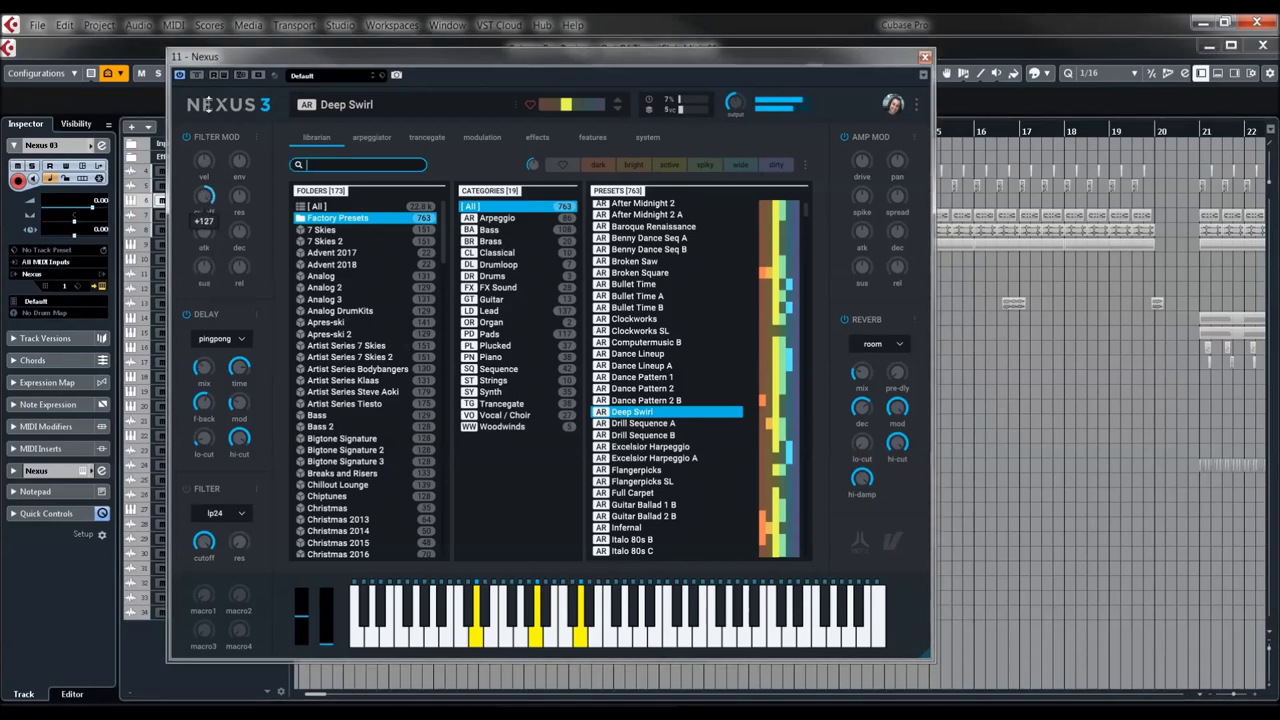
key("ctrl+f")
- Load the factory arpeggio presets Clockworks SL, Excelsior Harpeggio and Infernal one after another
scroll(670, 424, "down", 1)
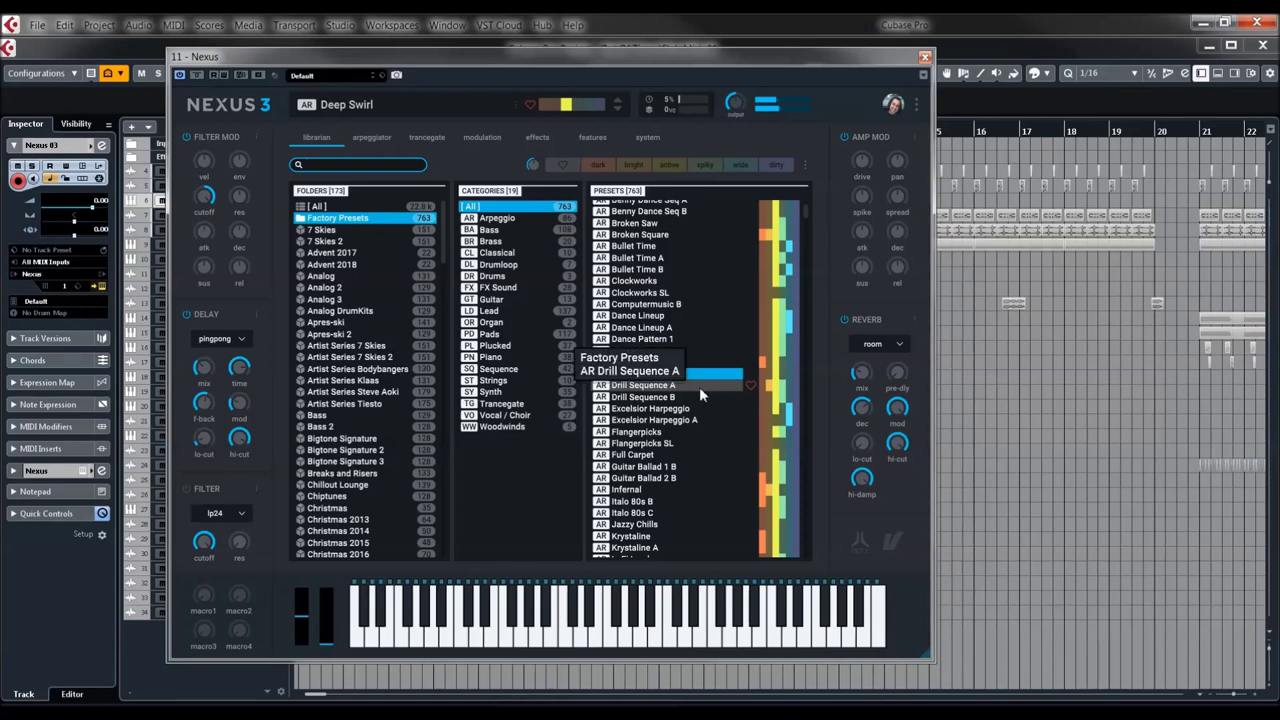
left_click(641, 294)
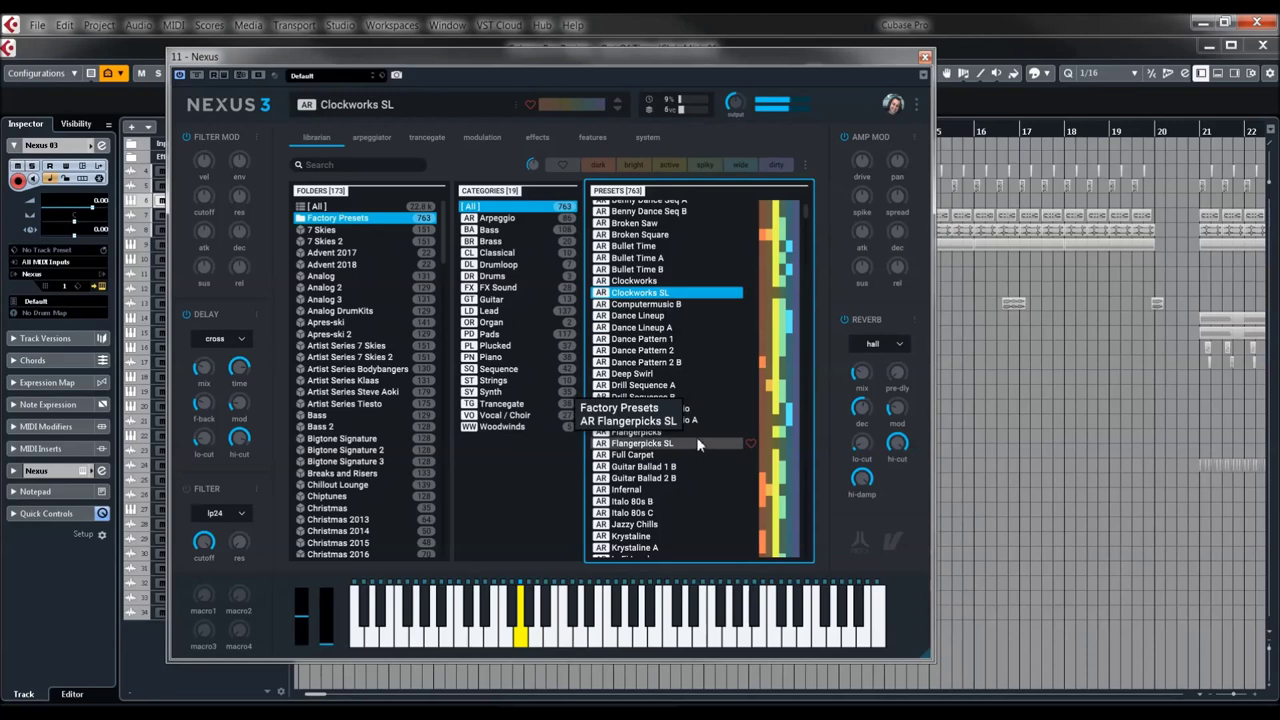
left_click(664, 410)
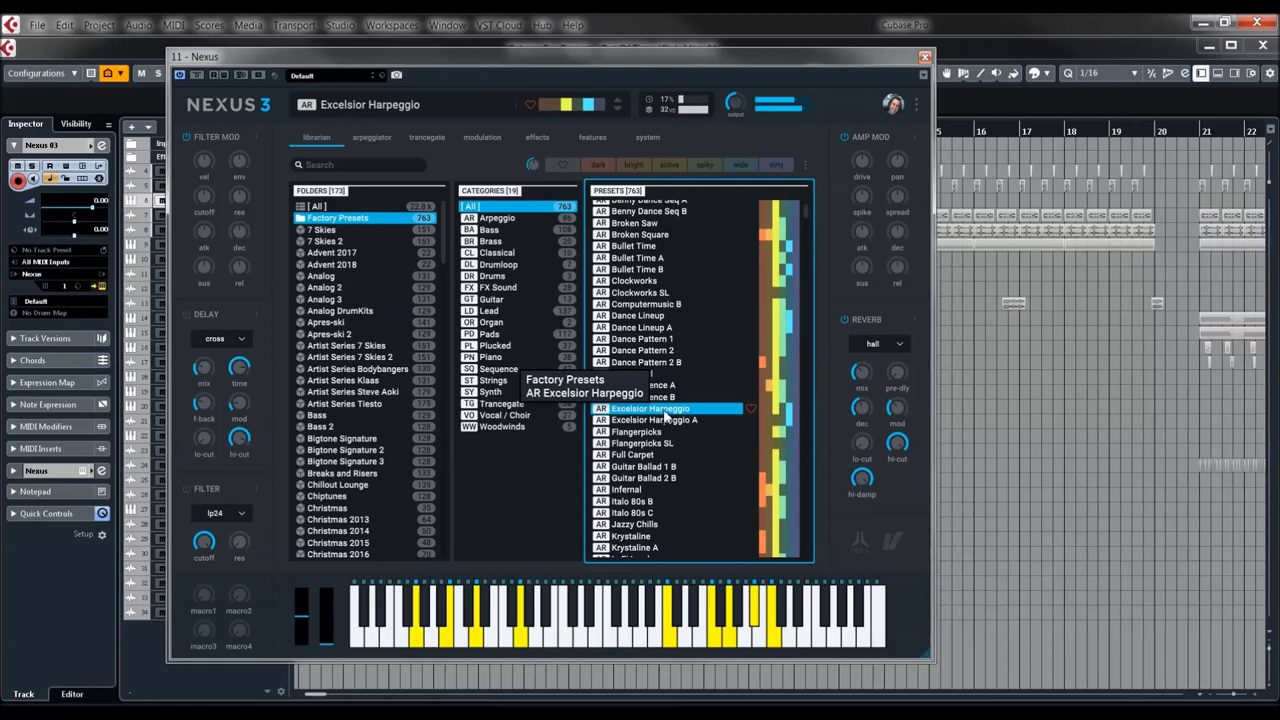
scroll(660, 406, "down", 3)
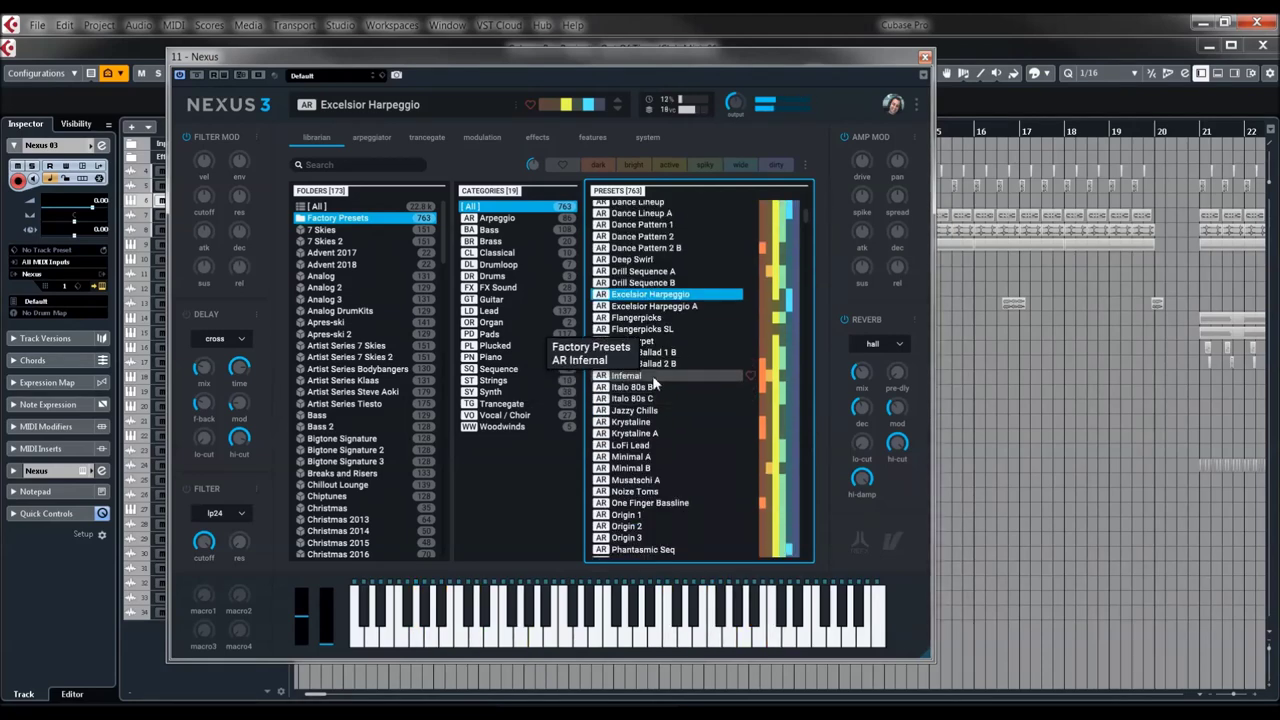
left_click(652, 375)
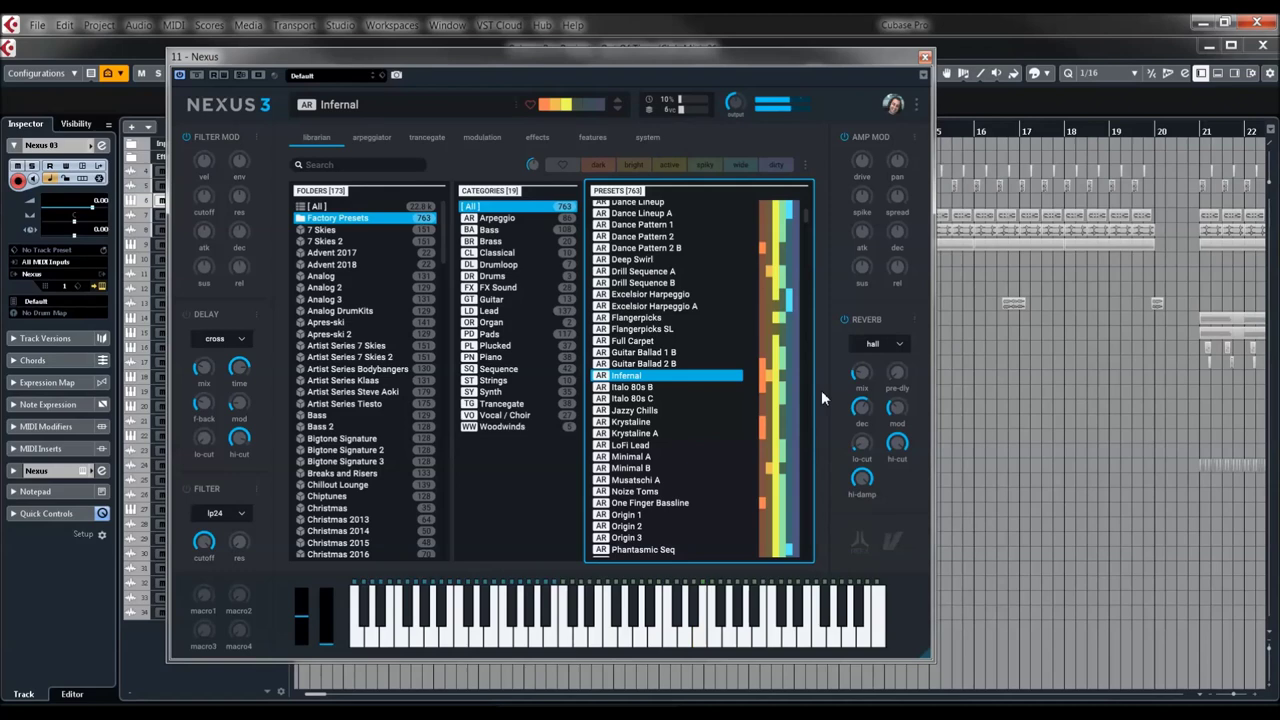
- Load the Italo 80s B, Italo 80s C and Musatschi A presets in turn, and raise Musatschi A's filter modulation cutoff
left_click(721, 390)
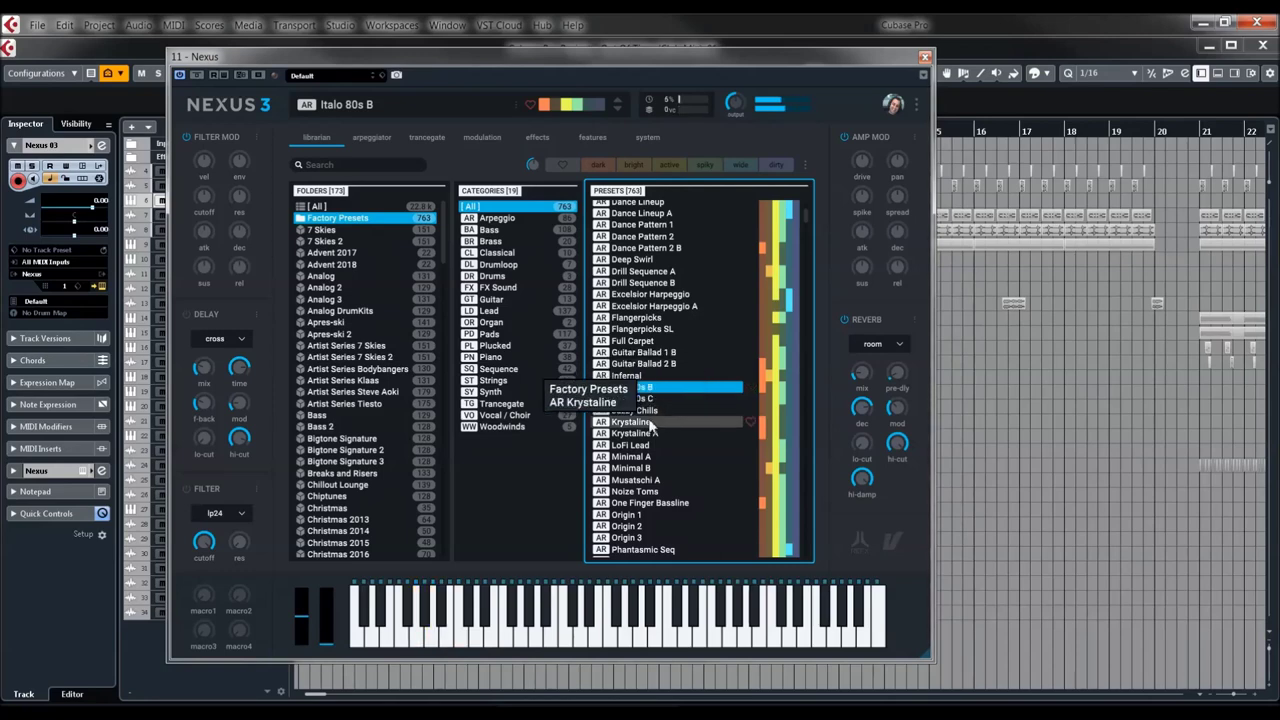
left_click(645, 399)
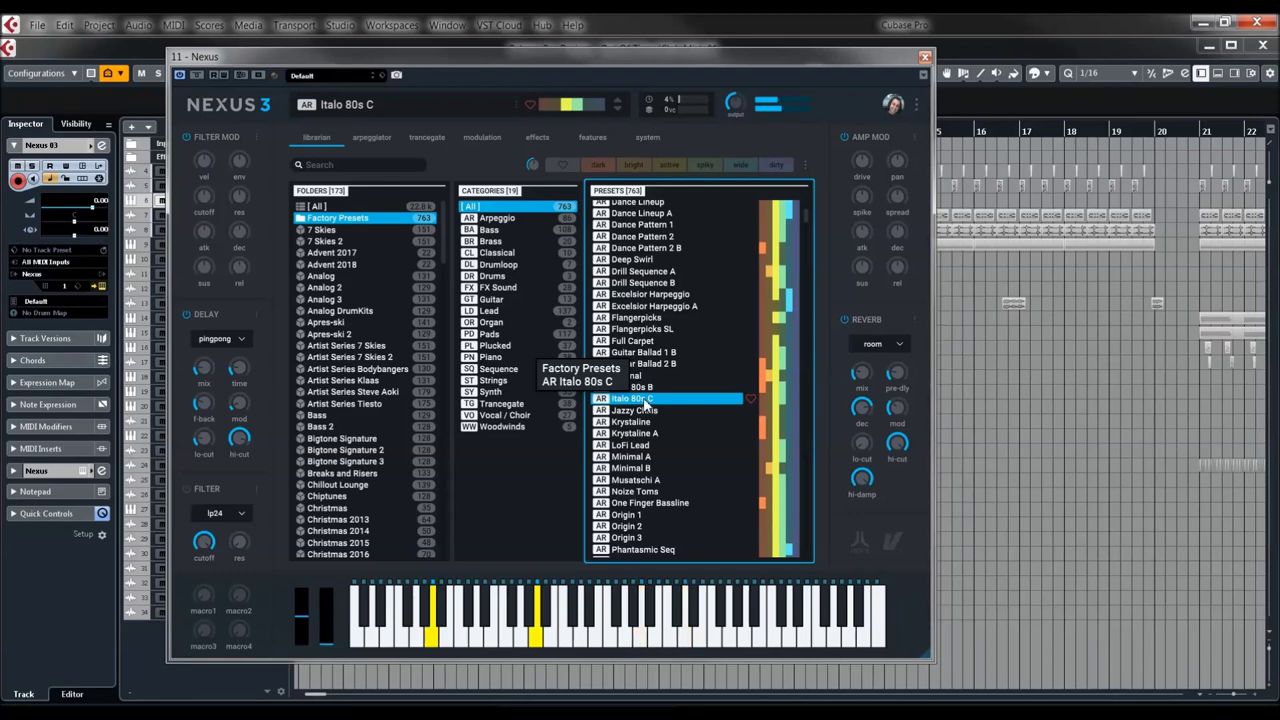
left_click(645, 482)
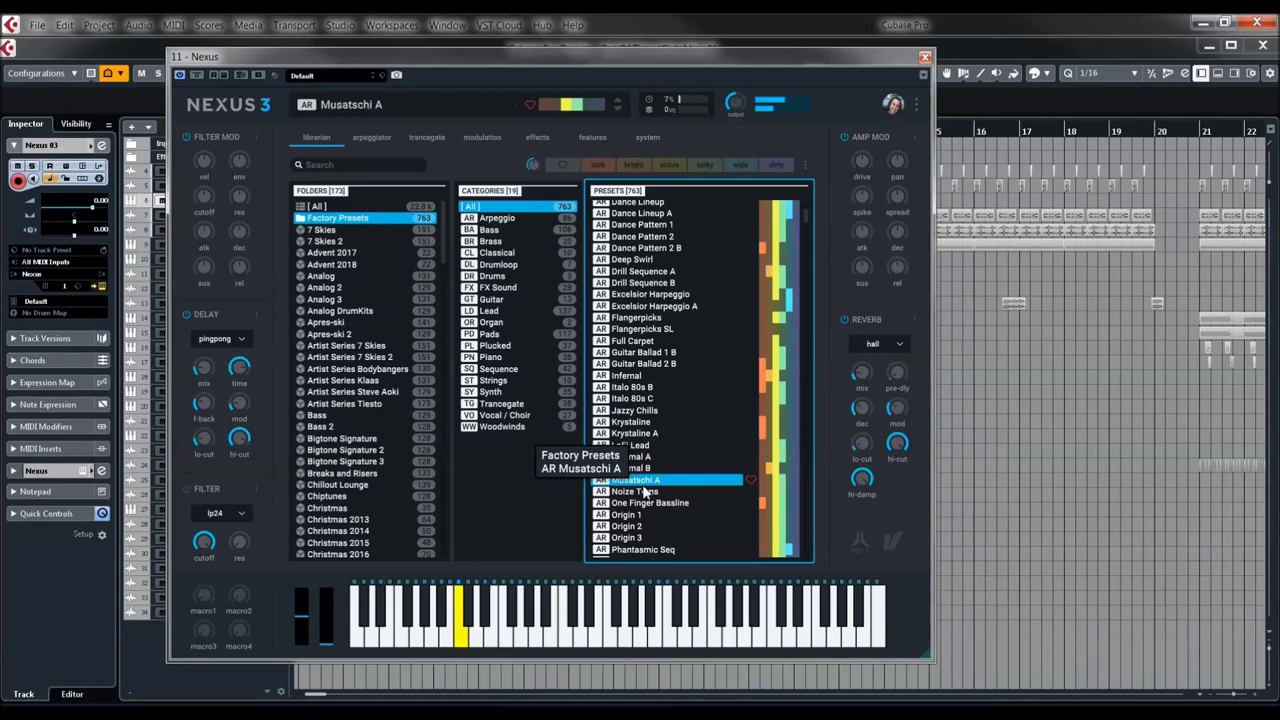
left_click_drag(204, 196, 207, 140)
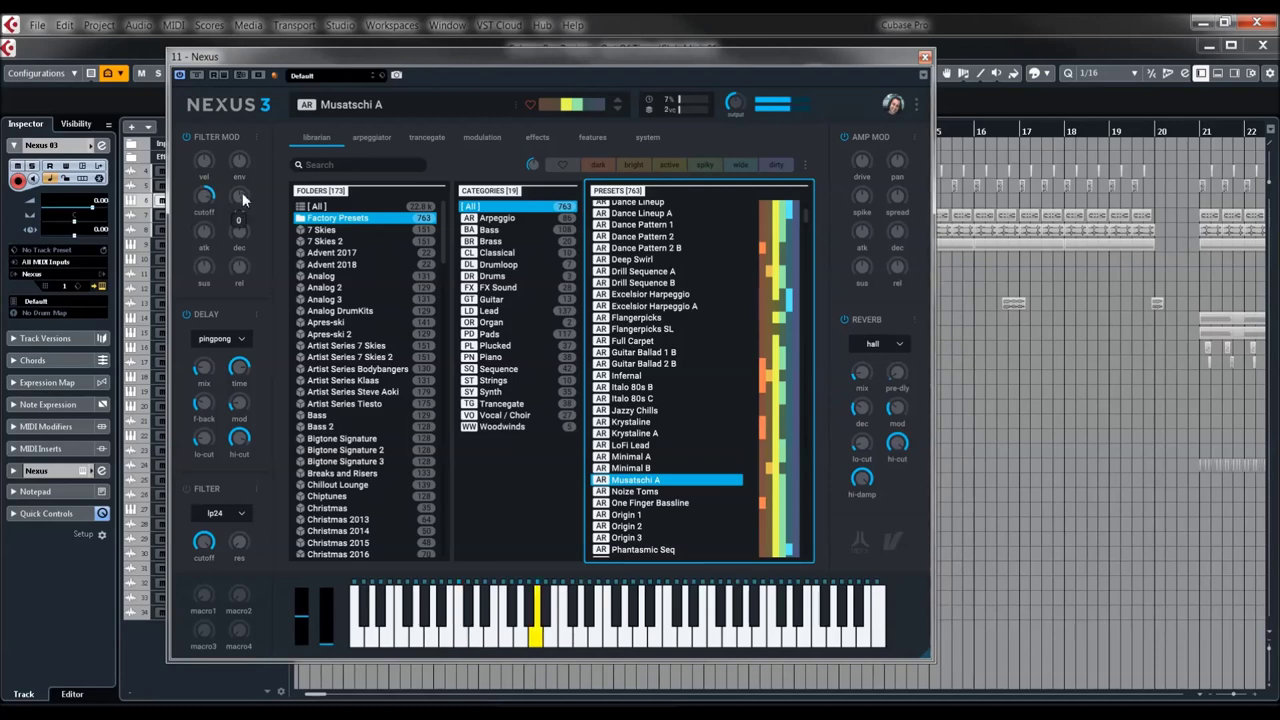
- On the effects page of Musatschi A, switch the delay and reverb off and back on
left_click(535, 137)
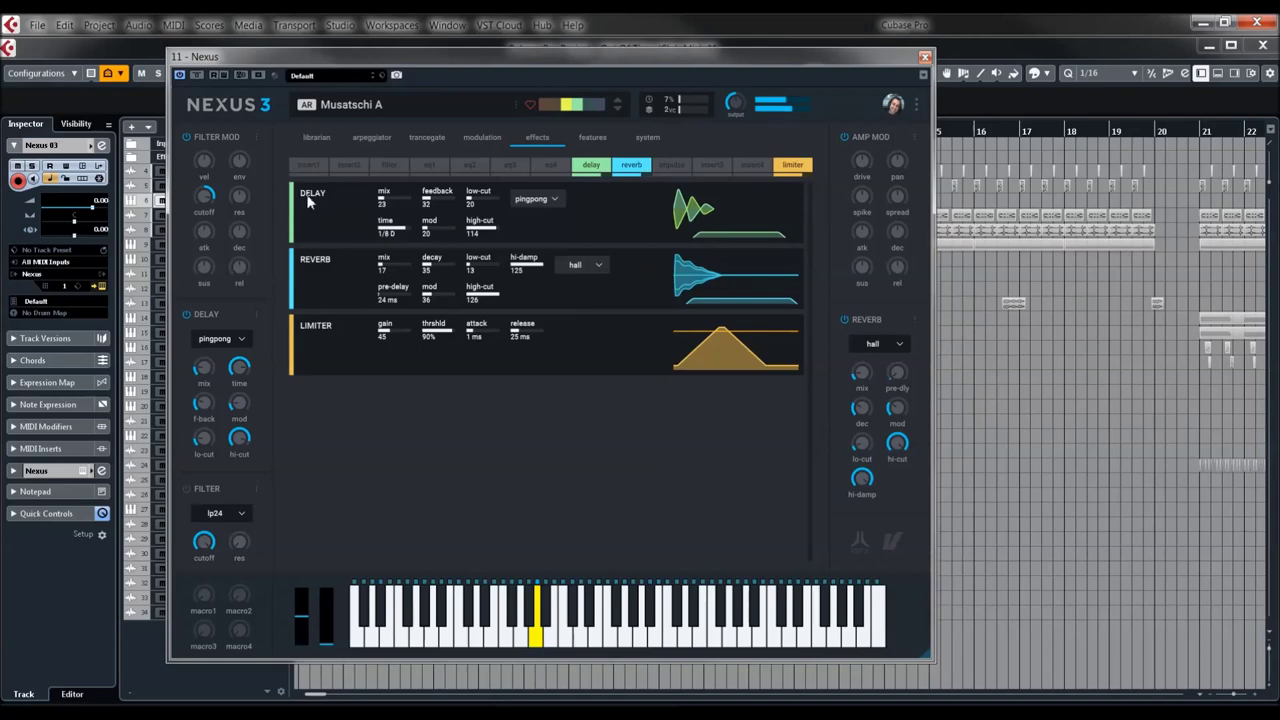
left_click(594, 170)
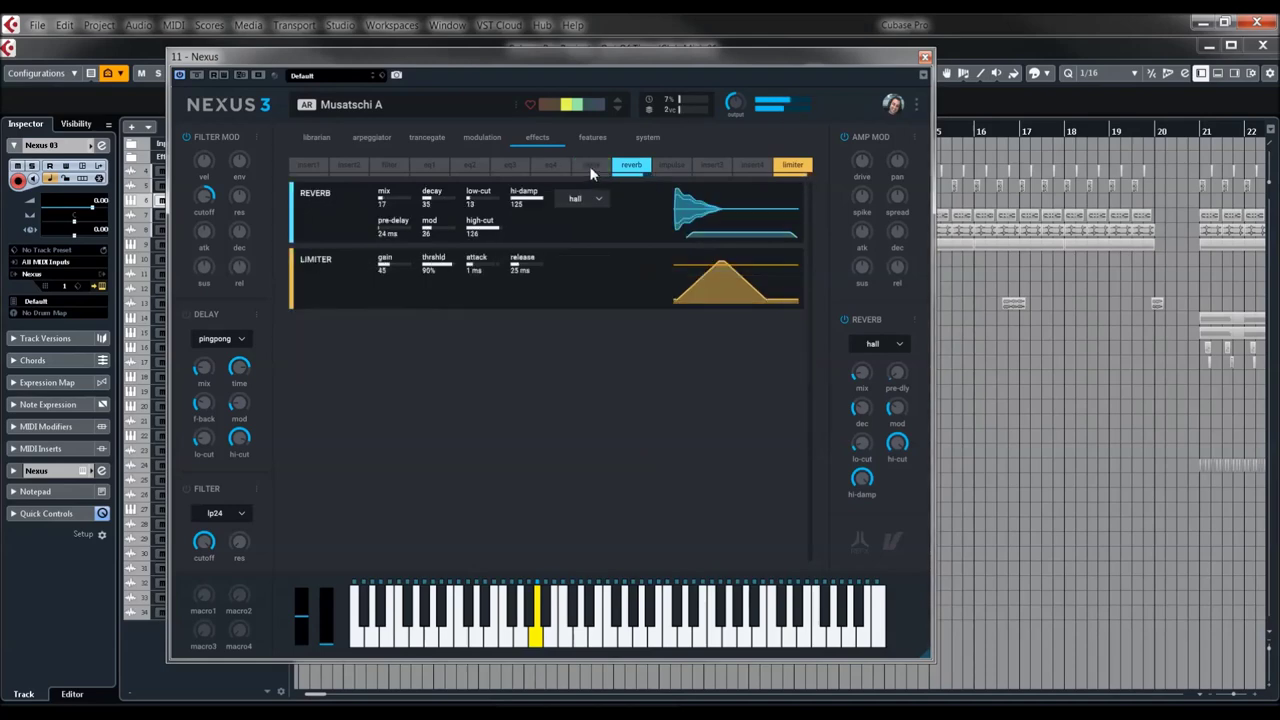
left_click(628, 165)
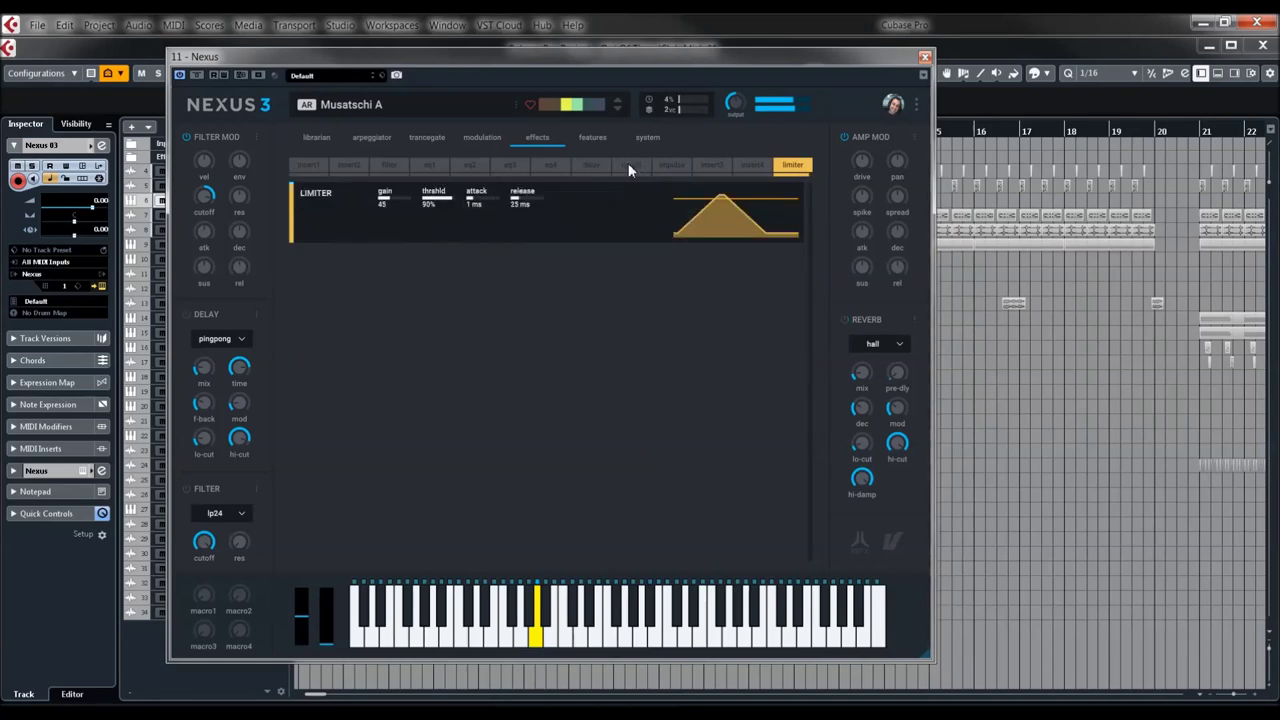
left_click(628, 165)
left_click(593, 168)
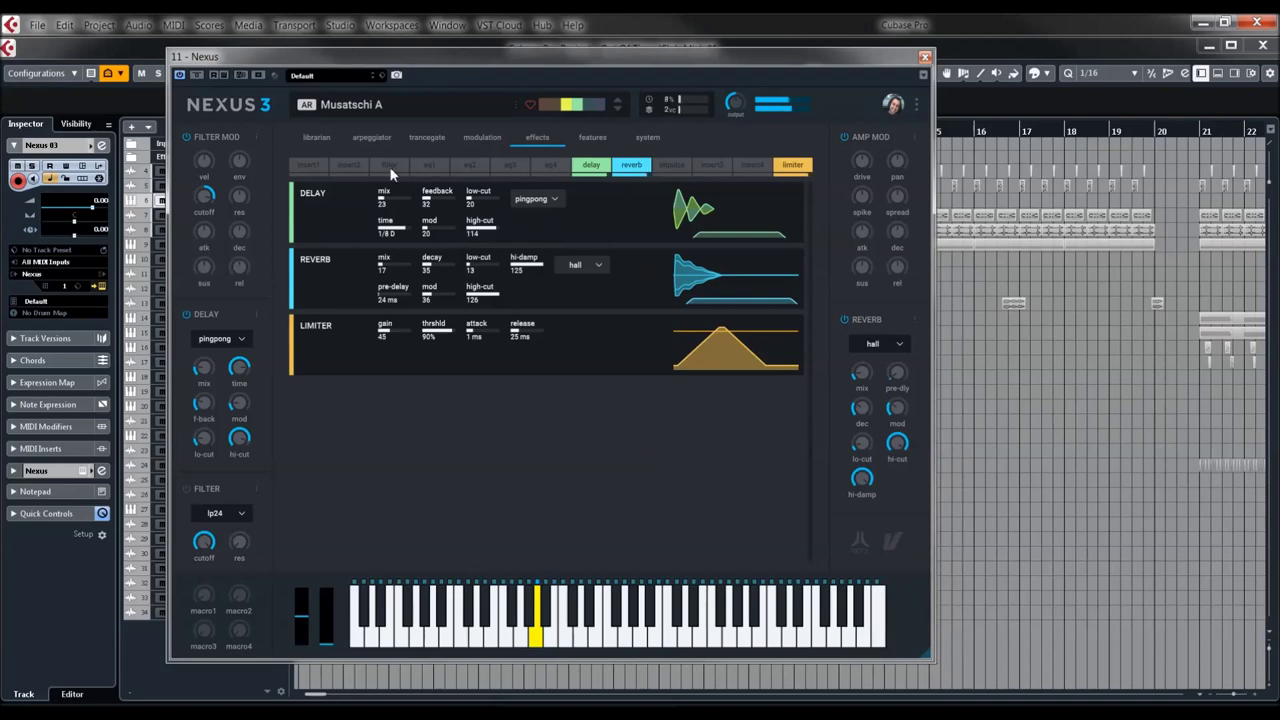
- Enable the filter effect for Musatschi A with type bp6 and a lowered cutoff, and return to the librarian
left_click(389, 167)
left_click(494, 199)
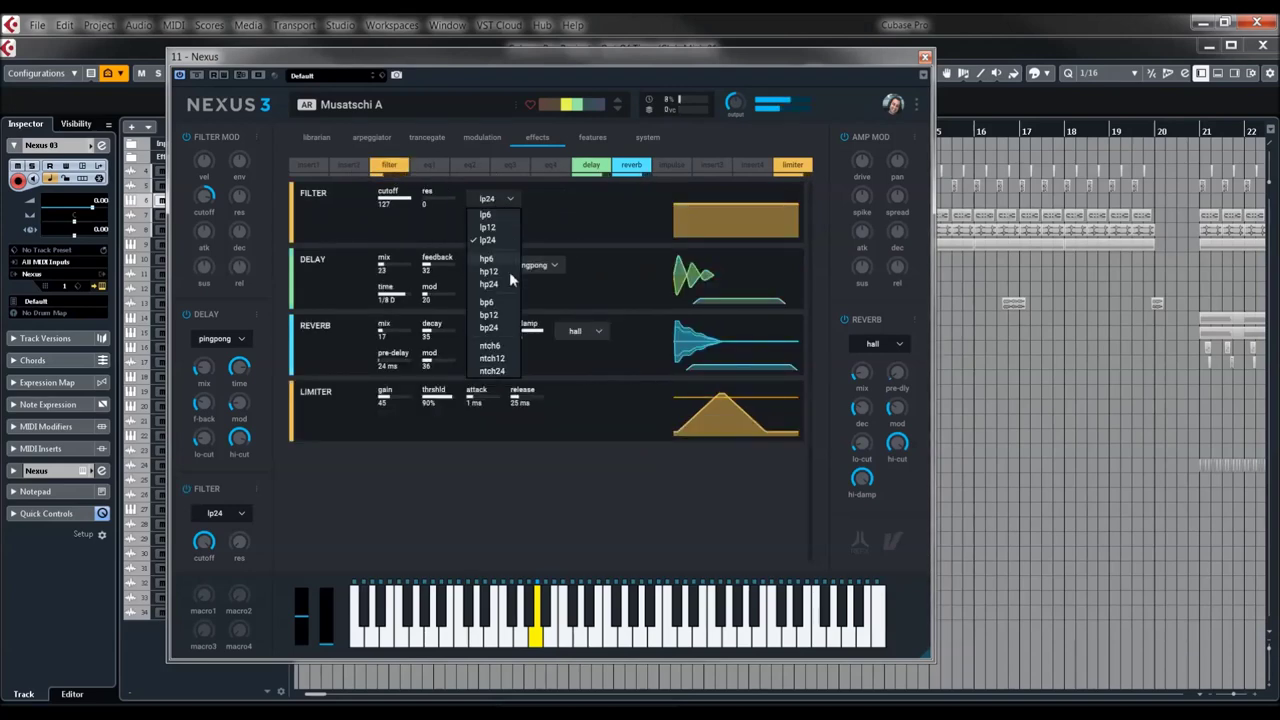
left_click(490, 305)
left_click_drag(395, 198, 310, 193)
left_click(314, 140)
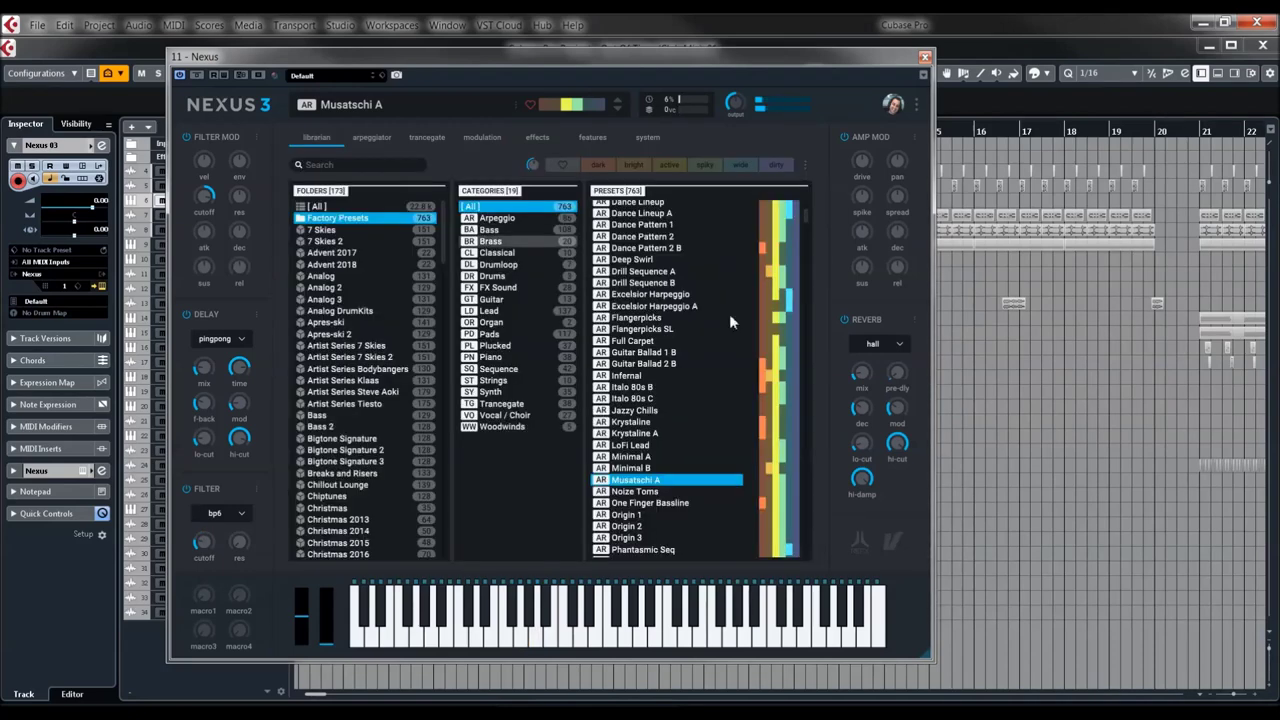
- Load the Jazzy Chills and Phantasmic Seq presets in turn, and raise Phantasmic Seq's filter modulation cutoff
left_click(648, 413)
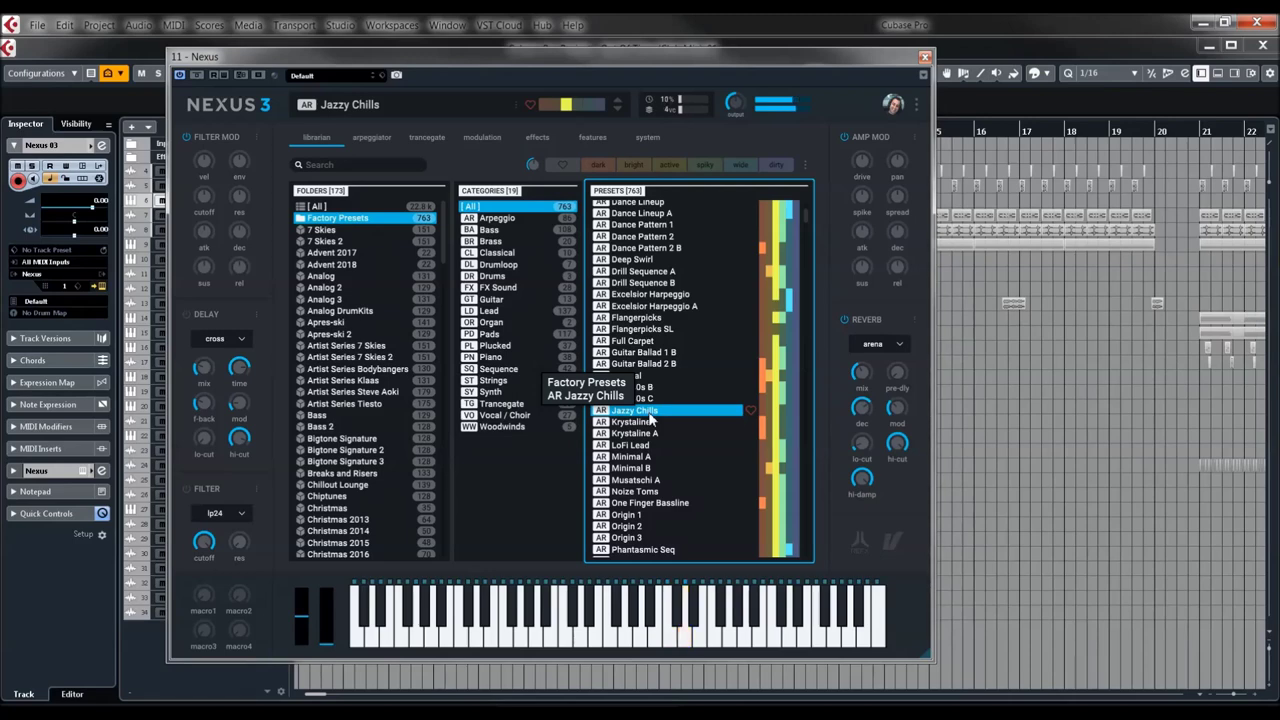
scroll(686, 395, "down", 2)
scroll(685, 390, "down", 2)
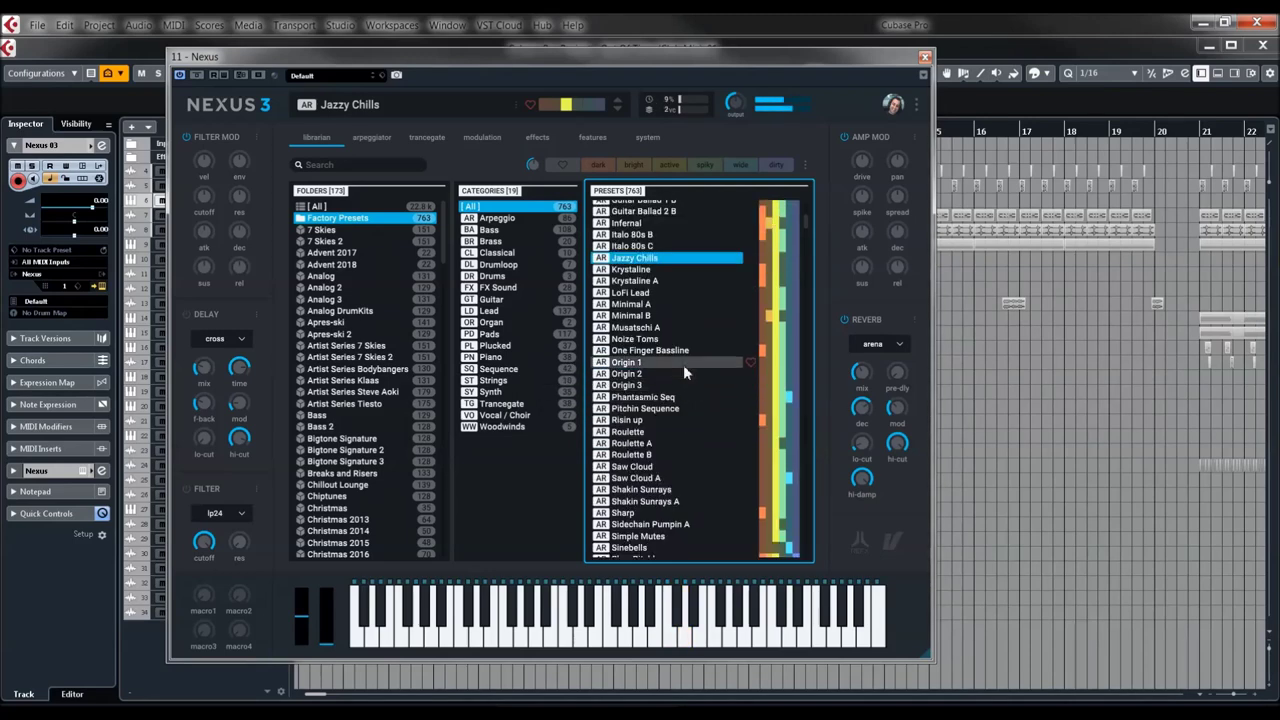
left_click(663, 398)
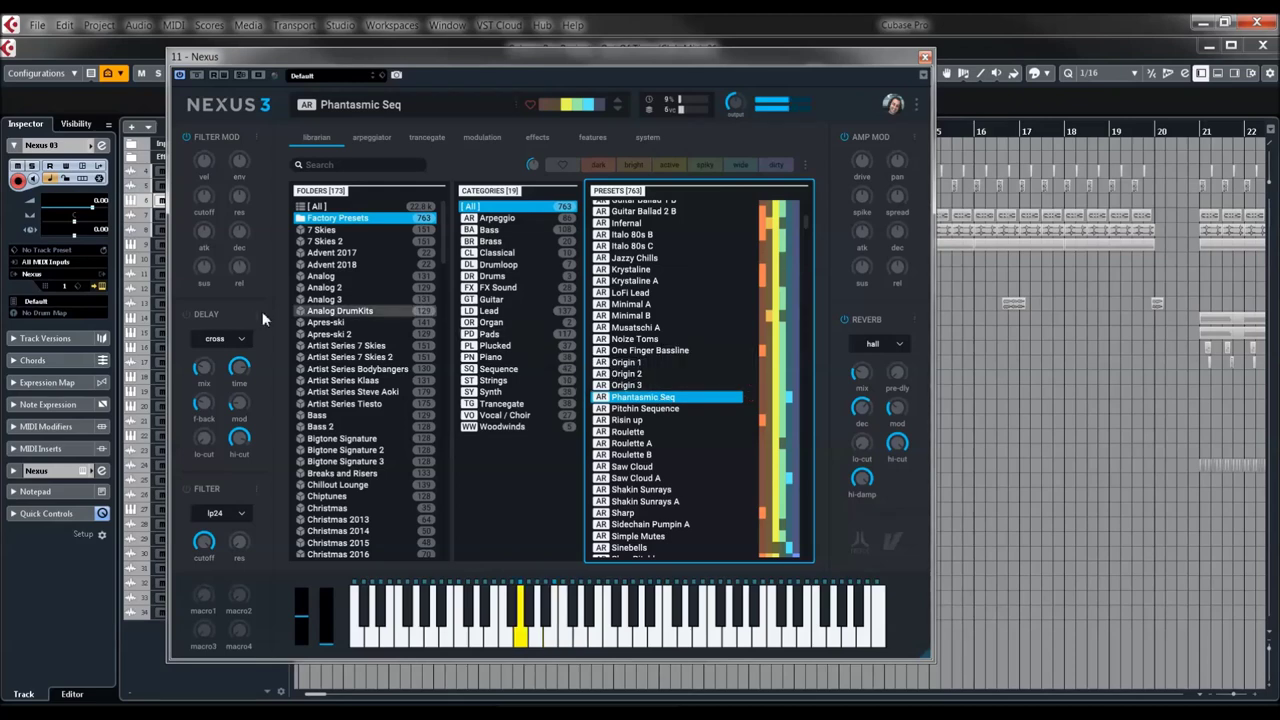
left_click_drag(204, 212, 210, 130)
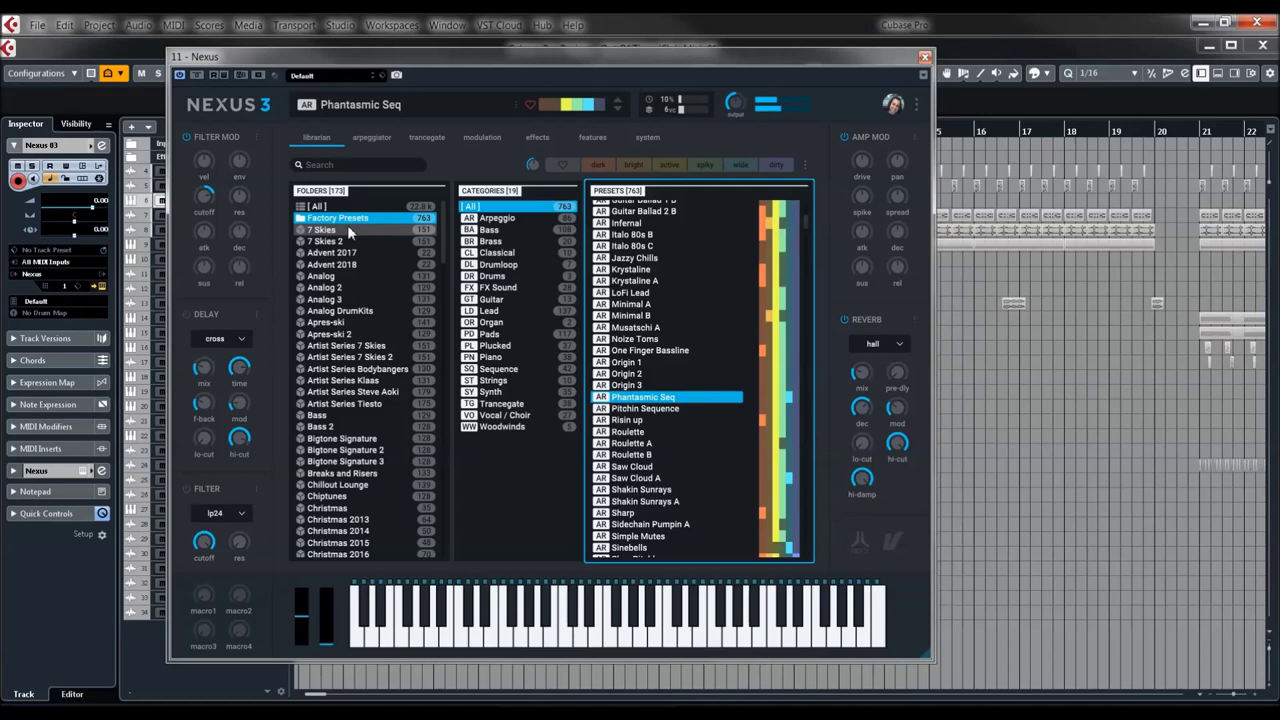
- Load the Basic SawSQR Morph preset from the factory Bass category, followed by the DnB Sine preset
left_click(486, 231)
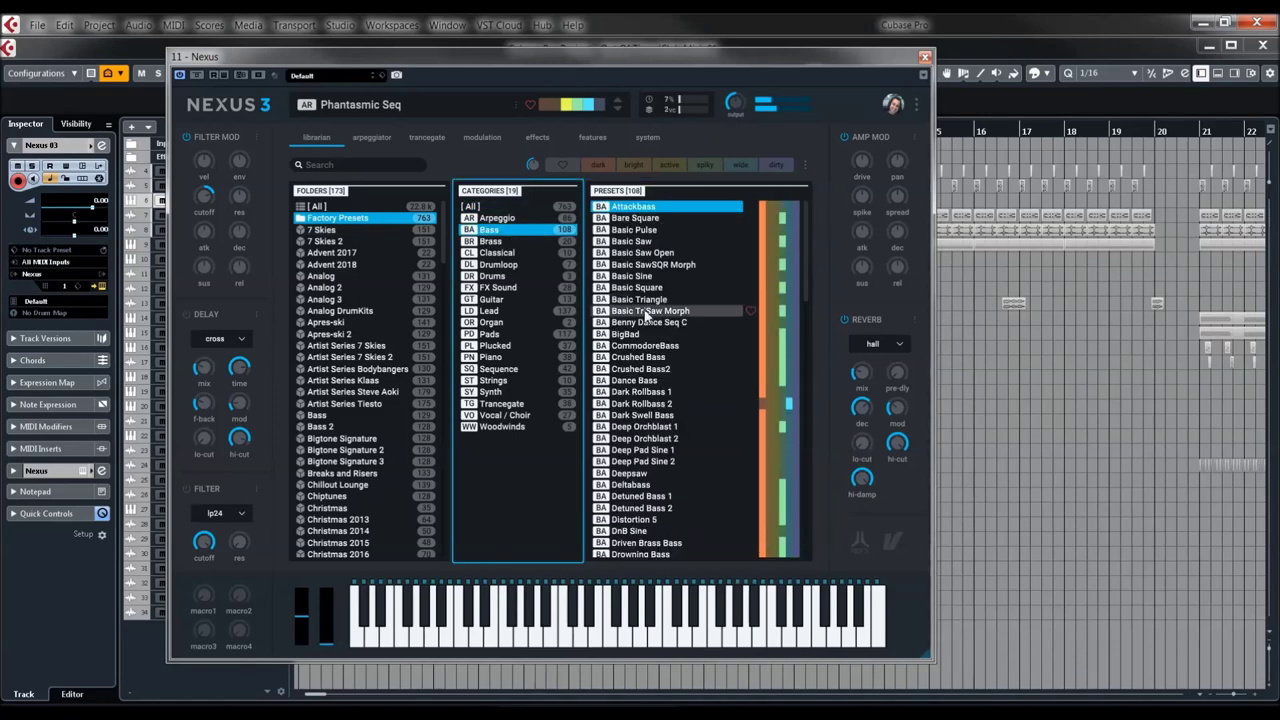
left_click(667, 266)
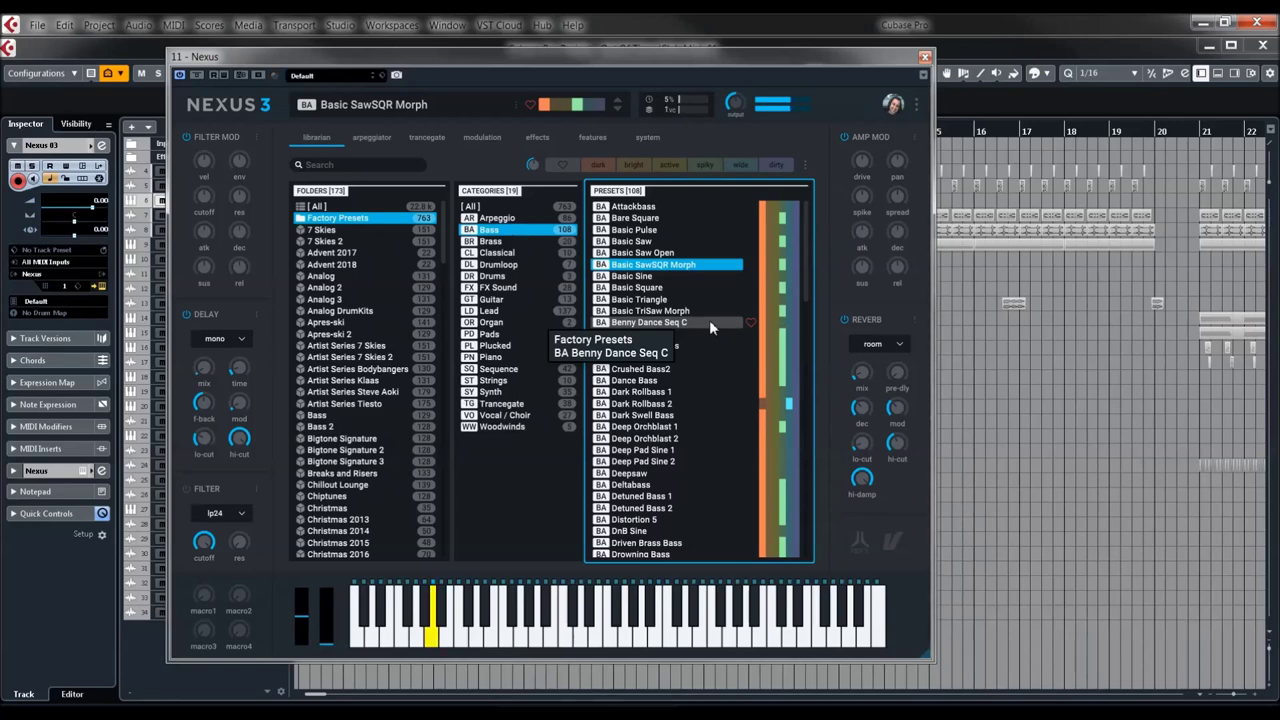
scroll(709, 318, "down", 4)
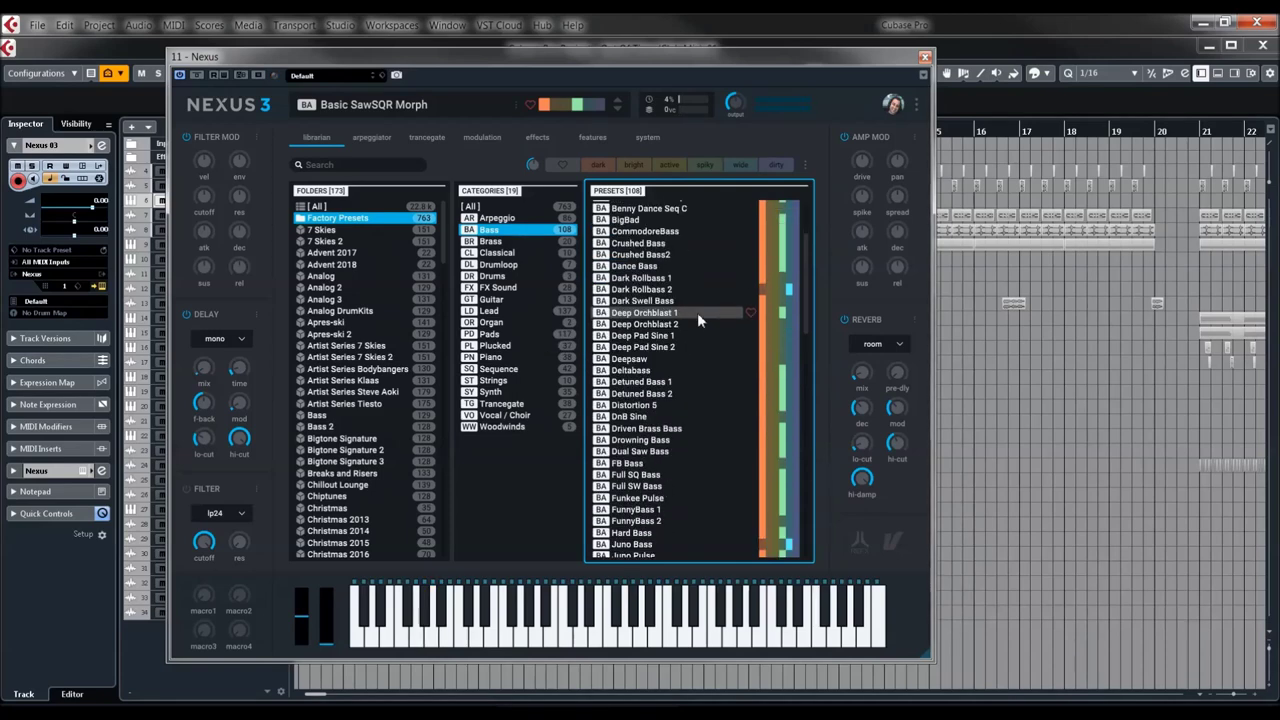
left_click(636, 418)
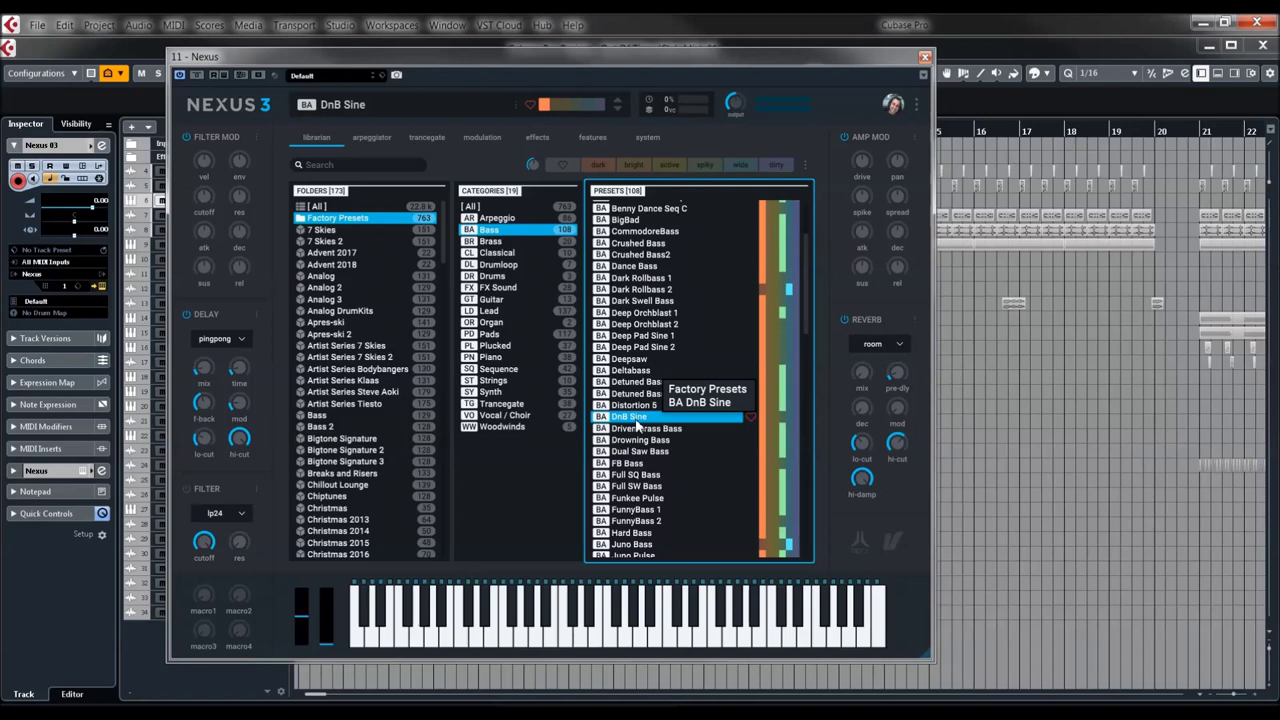
- Audition the factory Bass presets Funkee Pulse, Lazy Bass and Matrix Bass by loading them in turn
left_click(645, 497)
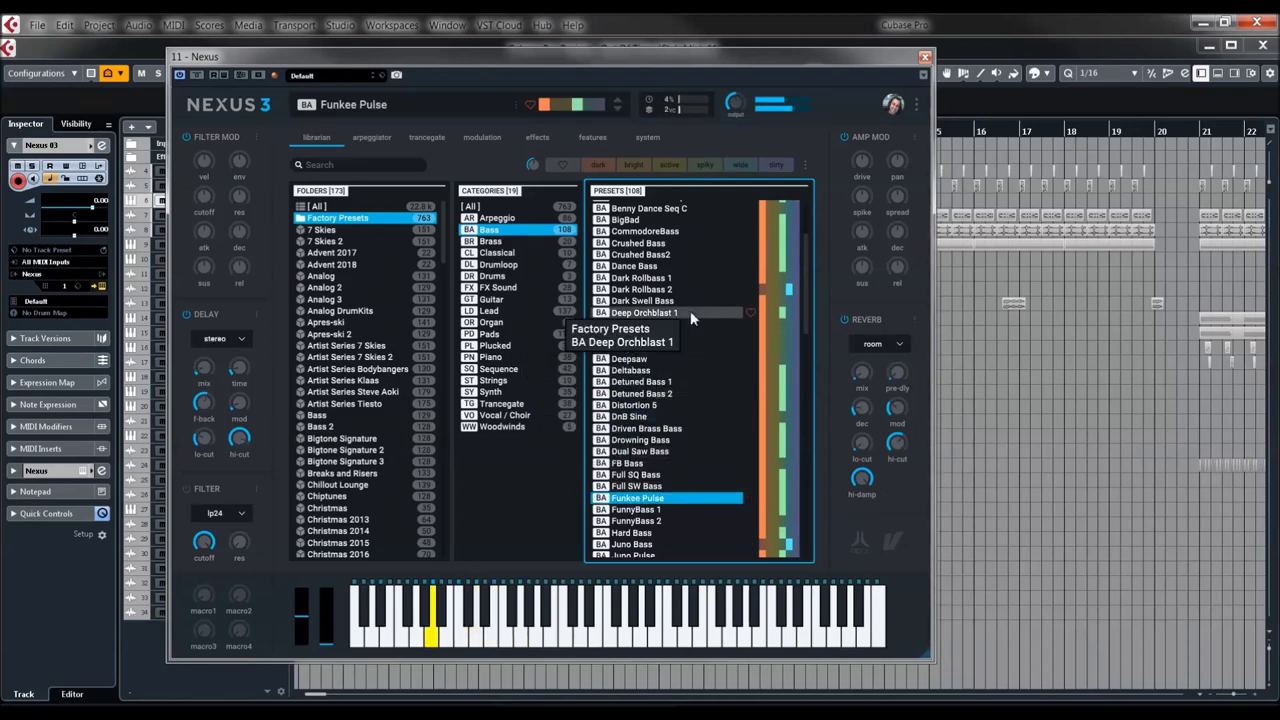
scroll(689, 312, "down", 3)
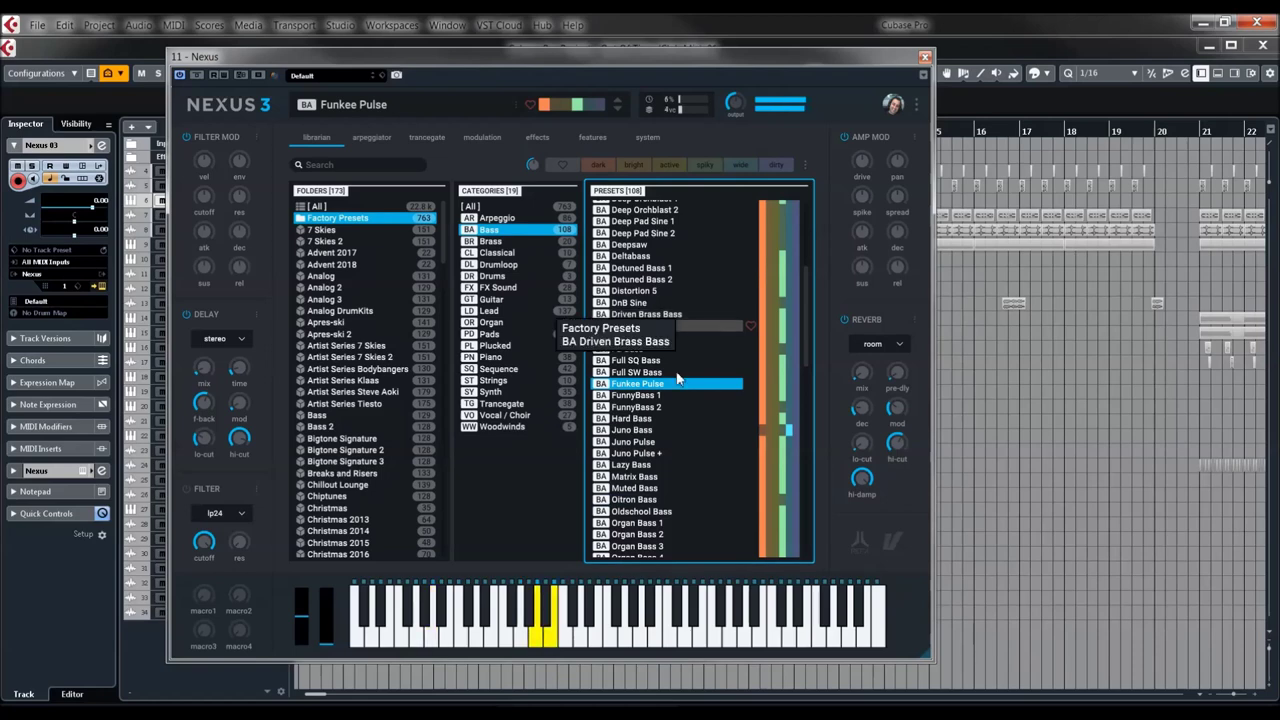
left_click(640, 464)
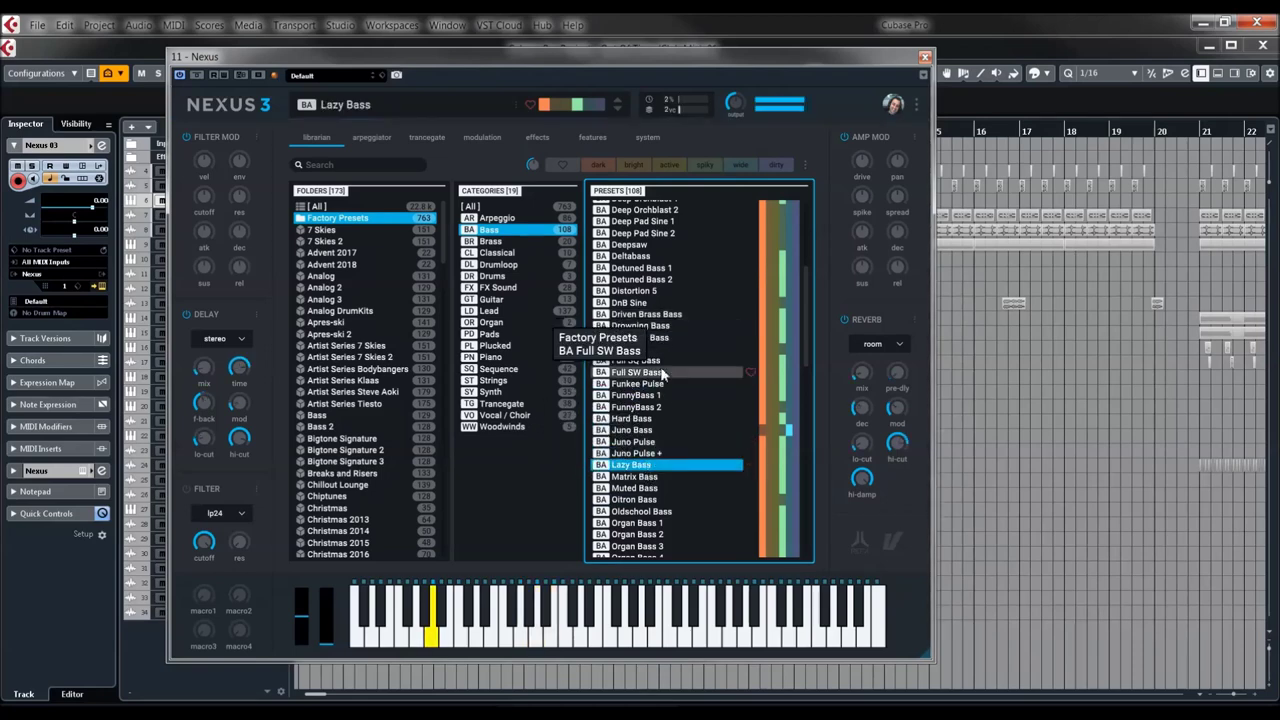
left_click(650, 477)
- Load the Phatbass preset from the Bass list, followed by Quintus Maximus
scroll(683, 327, "down", 3)
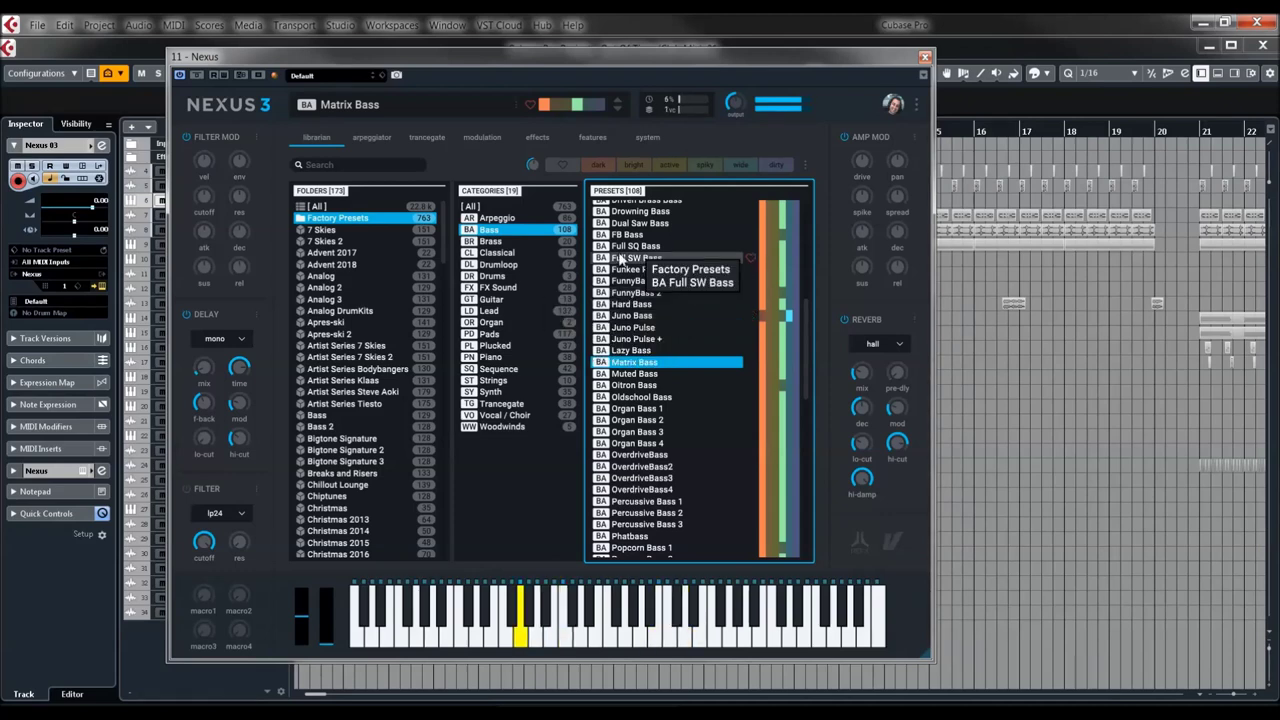
scroll(693, 303, "down", 3)
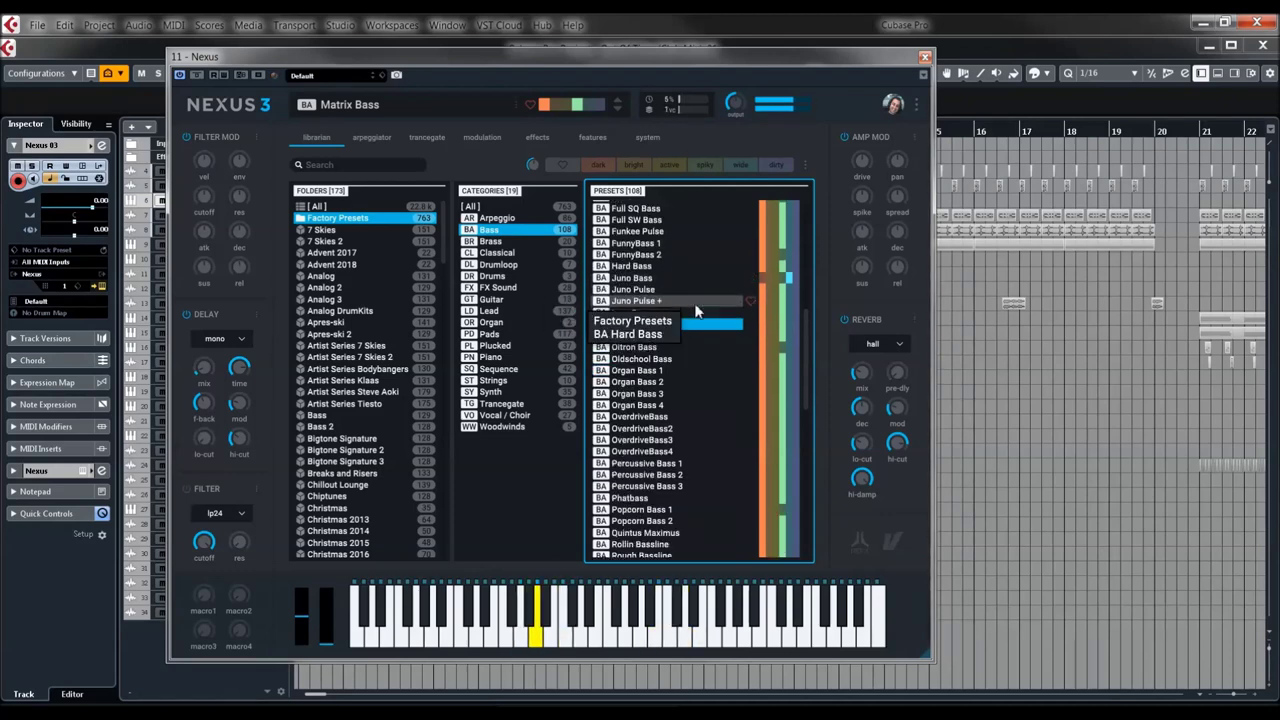
left_click(645, 422)
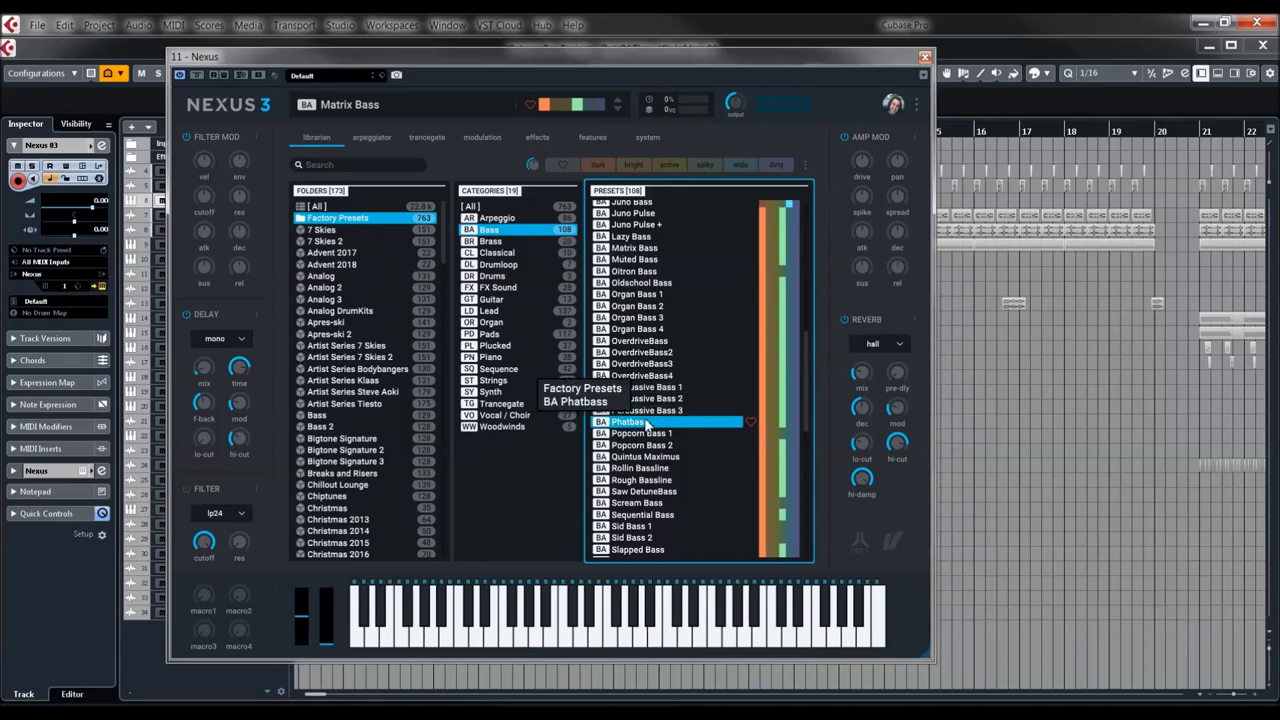
double_click(647, 425)
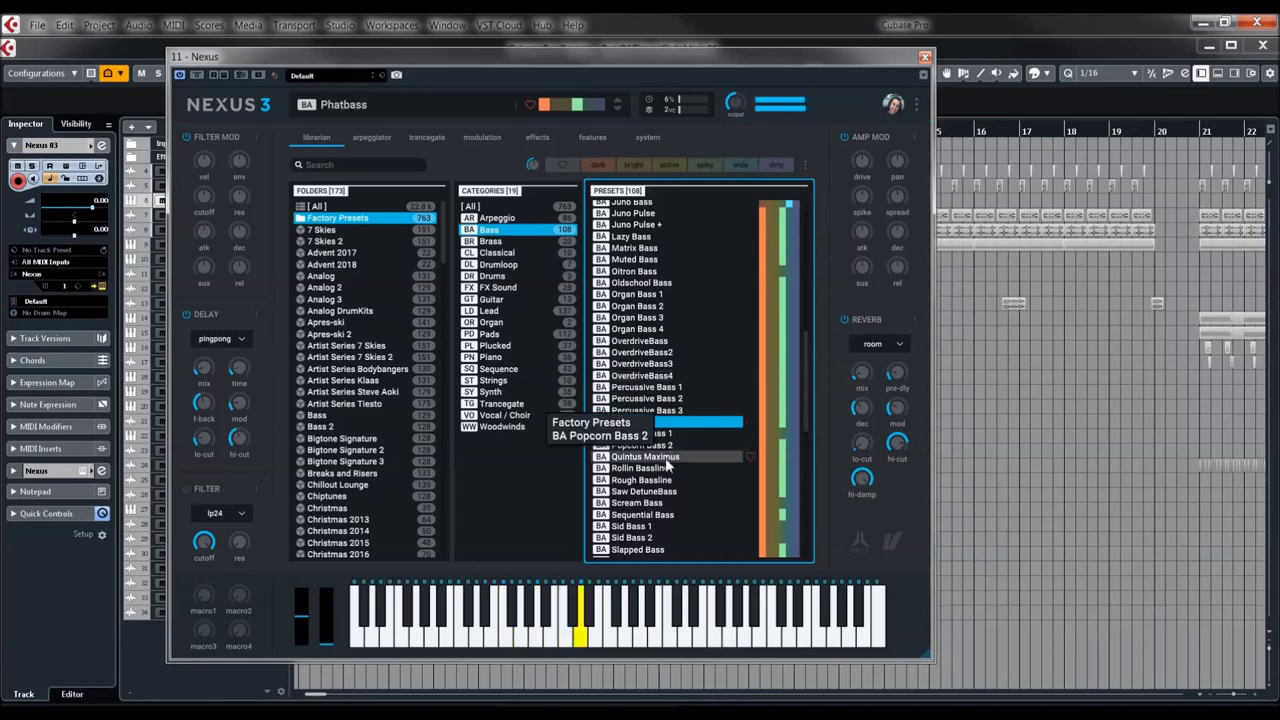
left_click(665, 457)
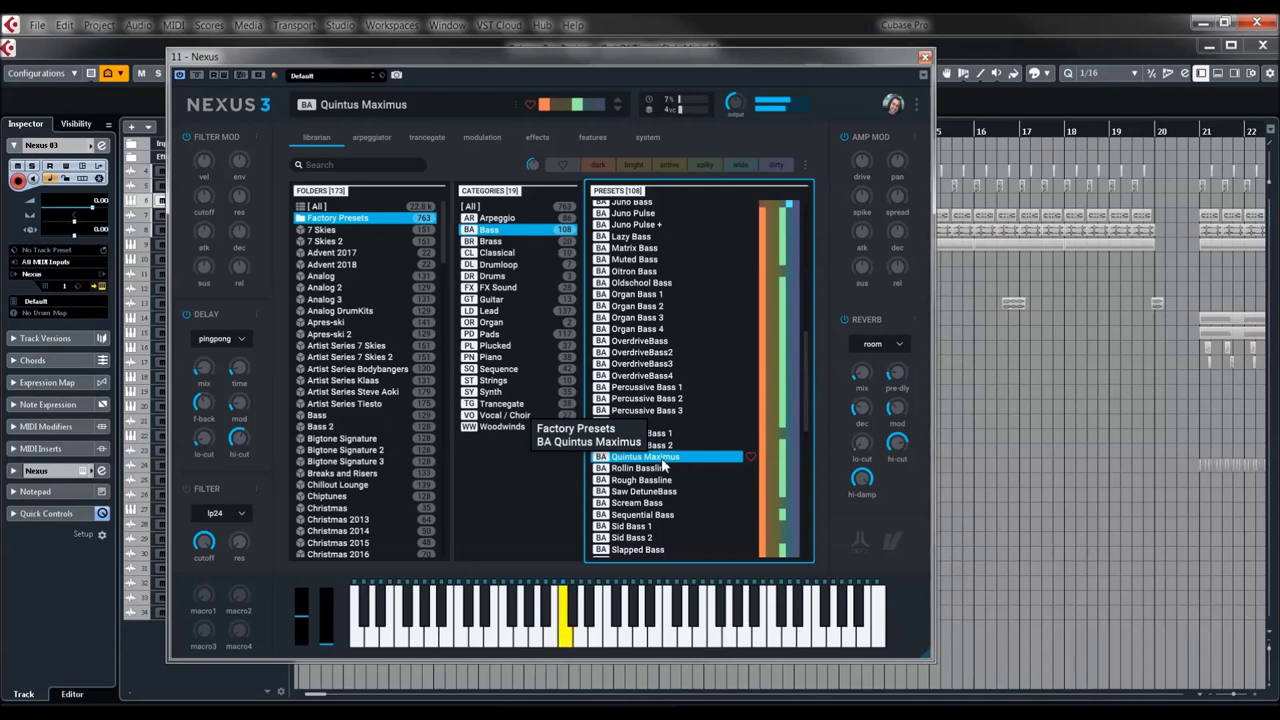
- Load the Timpani Bass and Tronic Bass presets in turn from the end of the Bass list
scroll(664, 397, "down", 4)
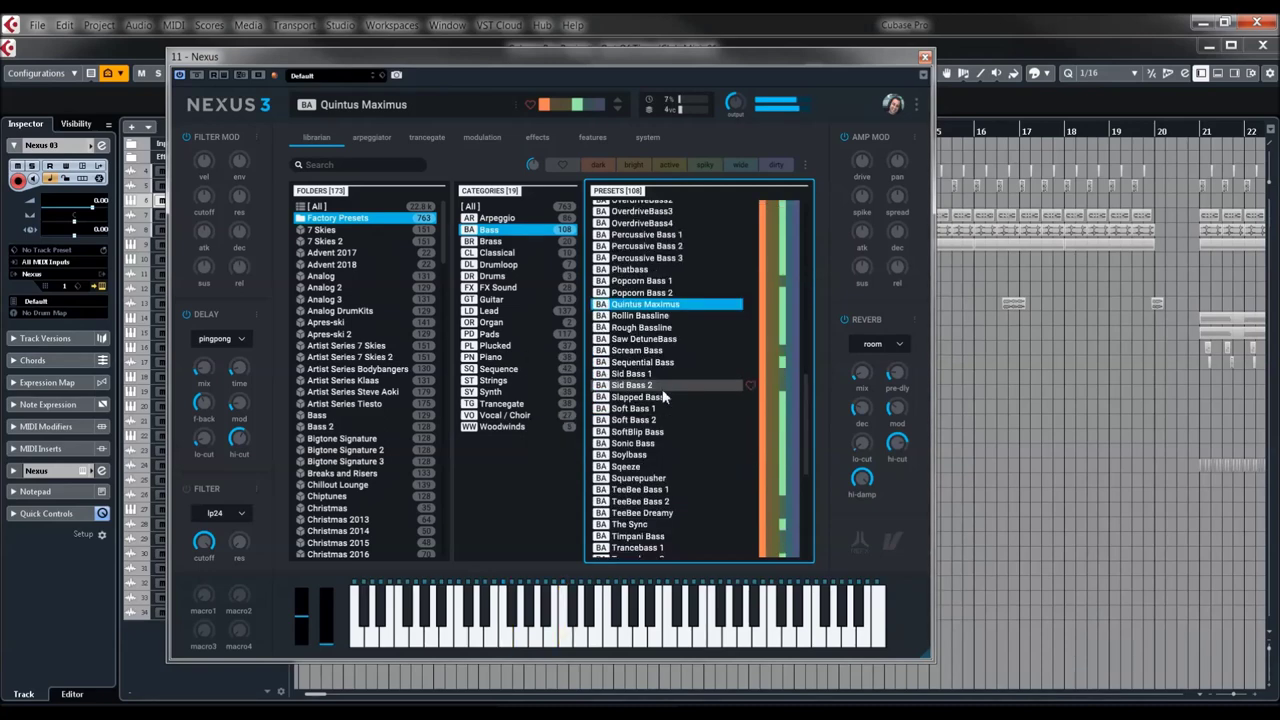
scroll(660, 390, "down", 2)
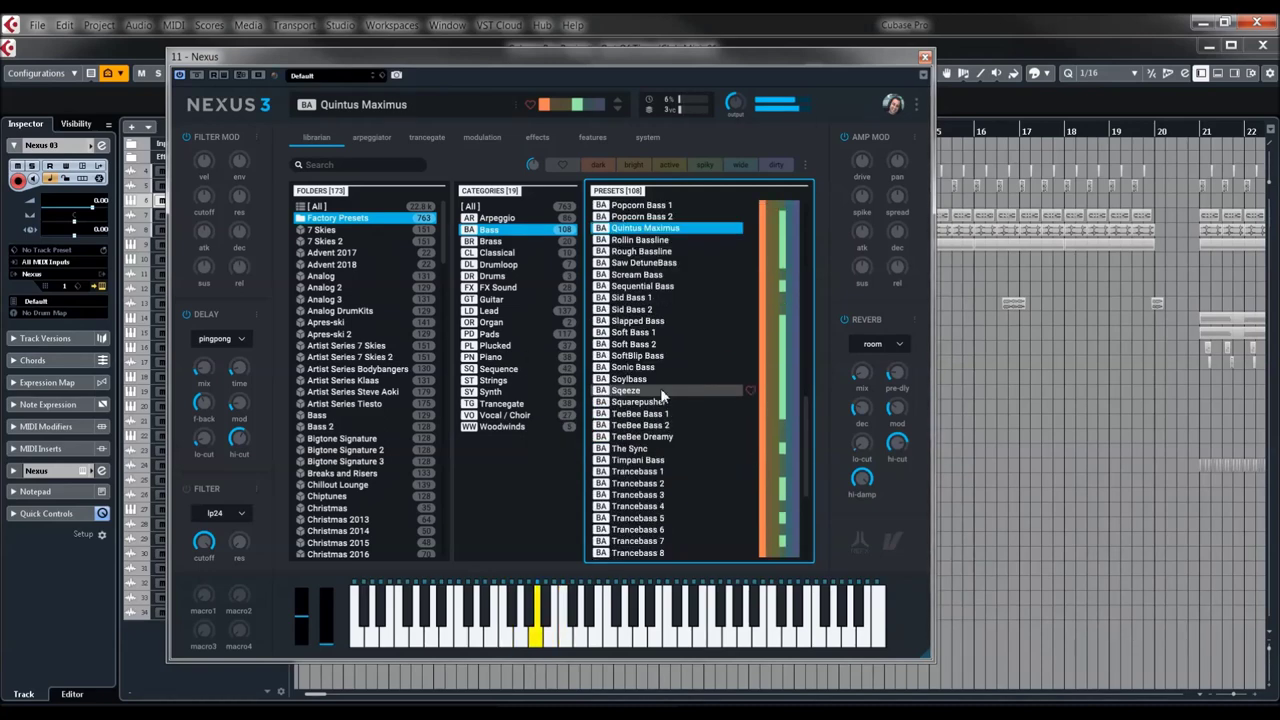
scroll(660, 395, "down", 2)
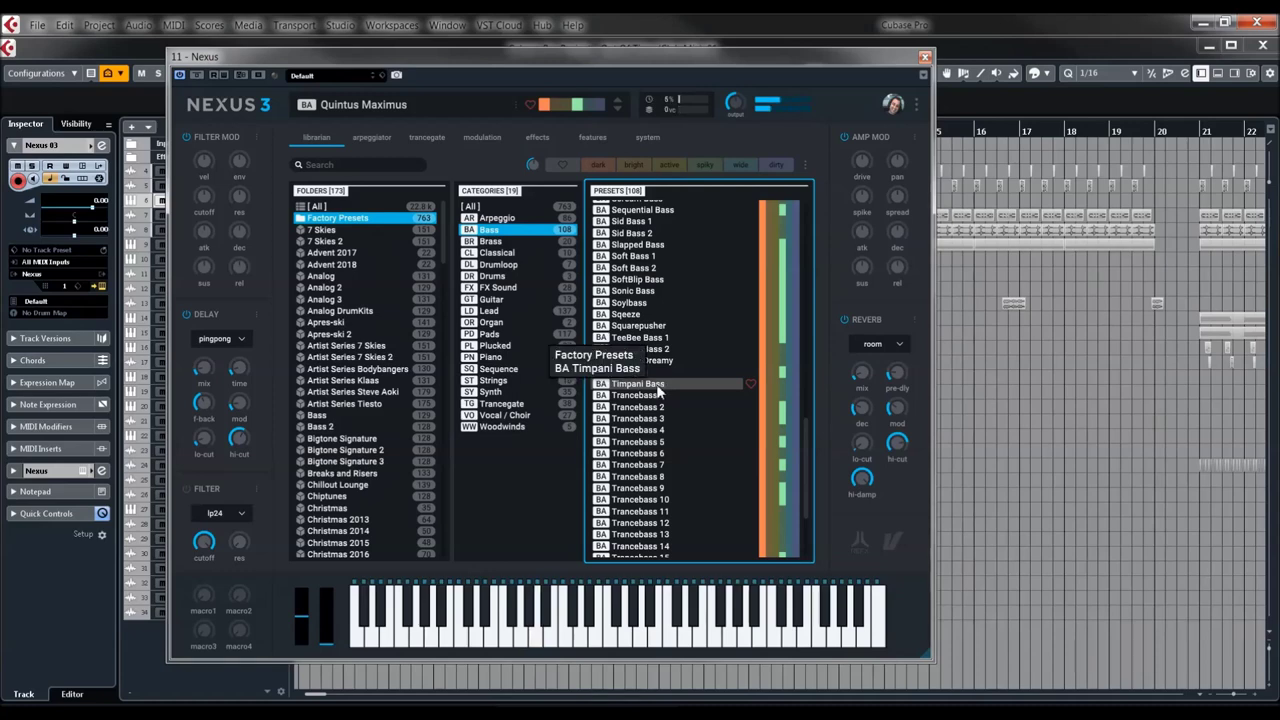
left_click(657, 389)
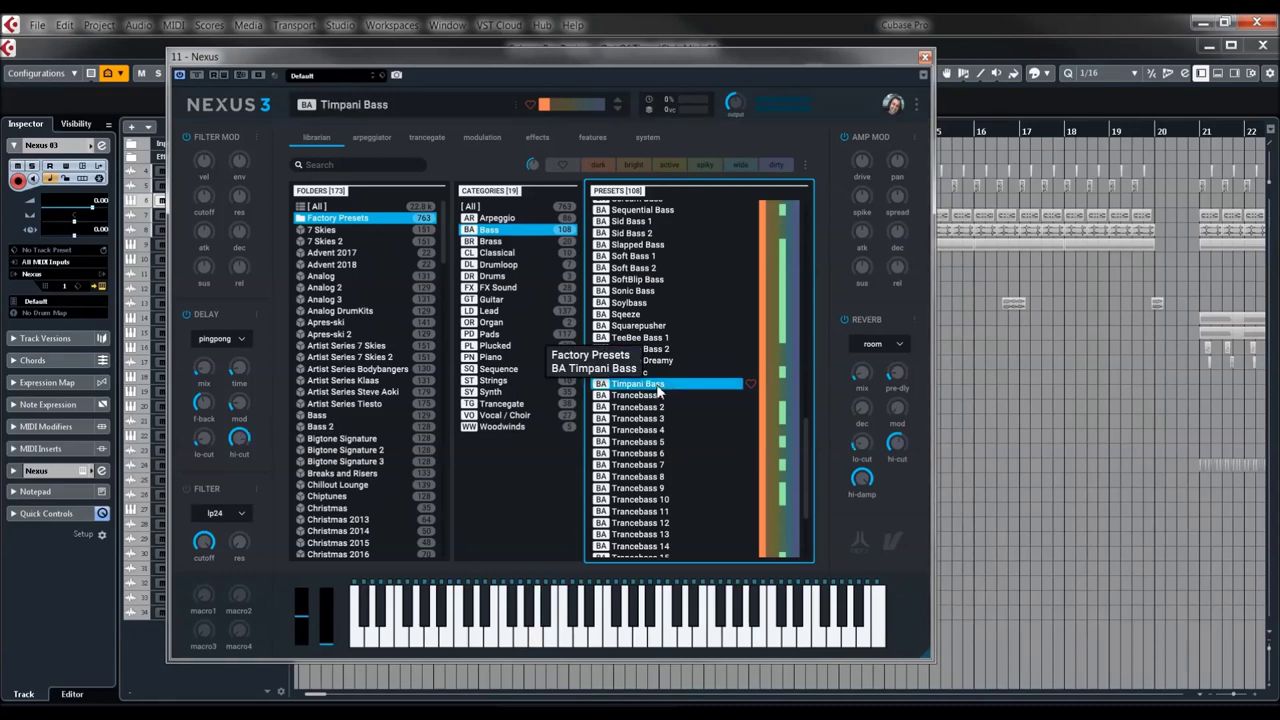
scroll(676, 345, "down", 4)
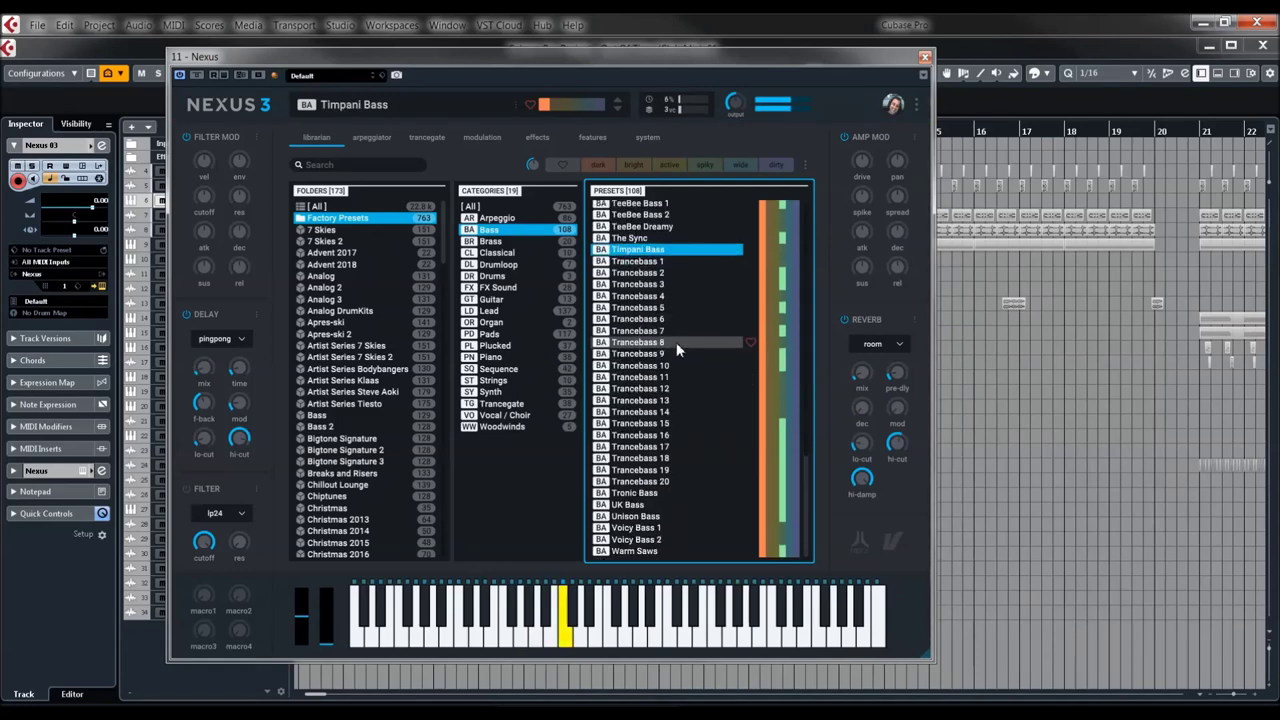
left_click(643, 493)
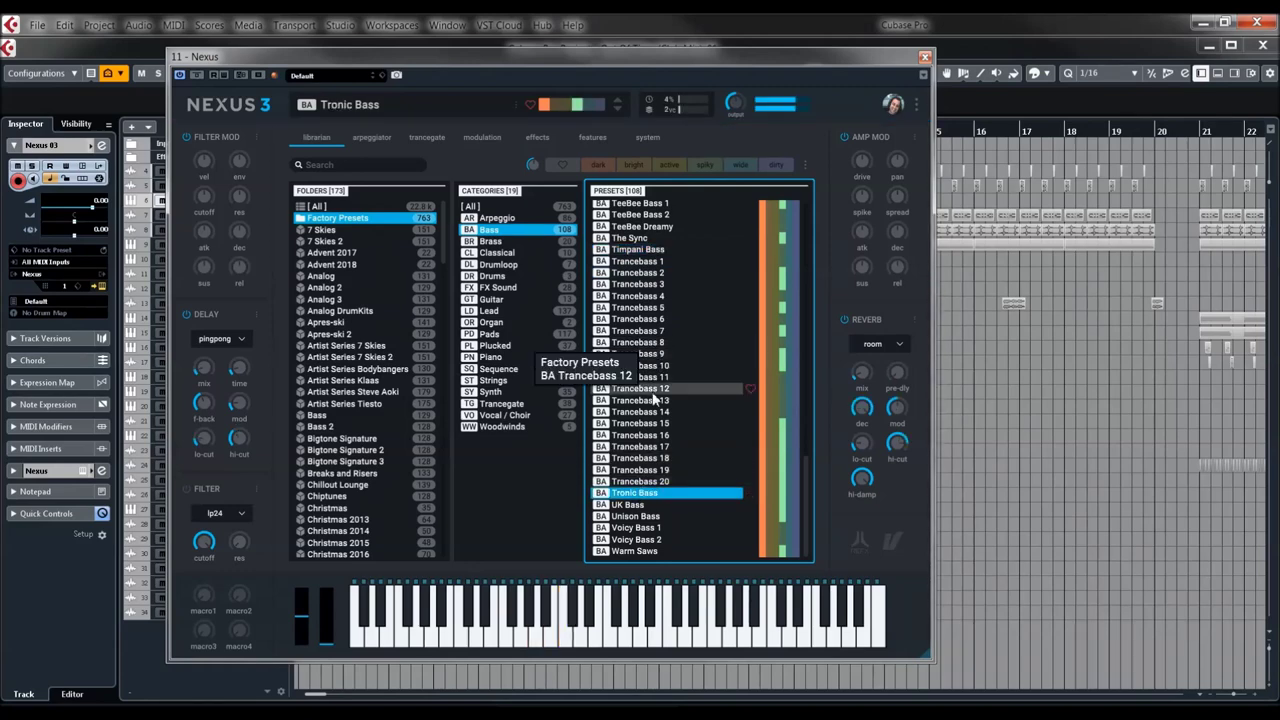
- Show the factory Brass category and load its Ober Stack and Technotemple presets in turn
left_click(492, 255)
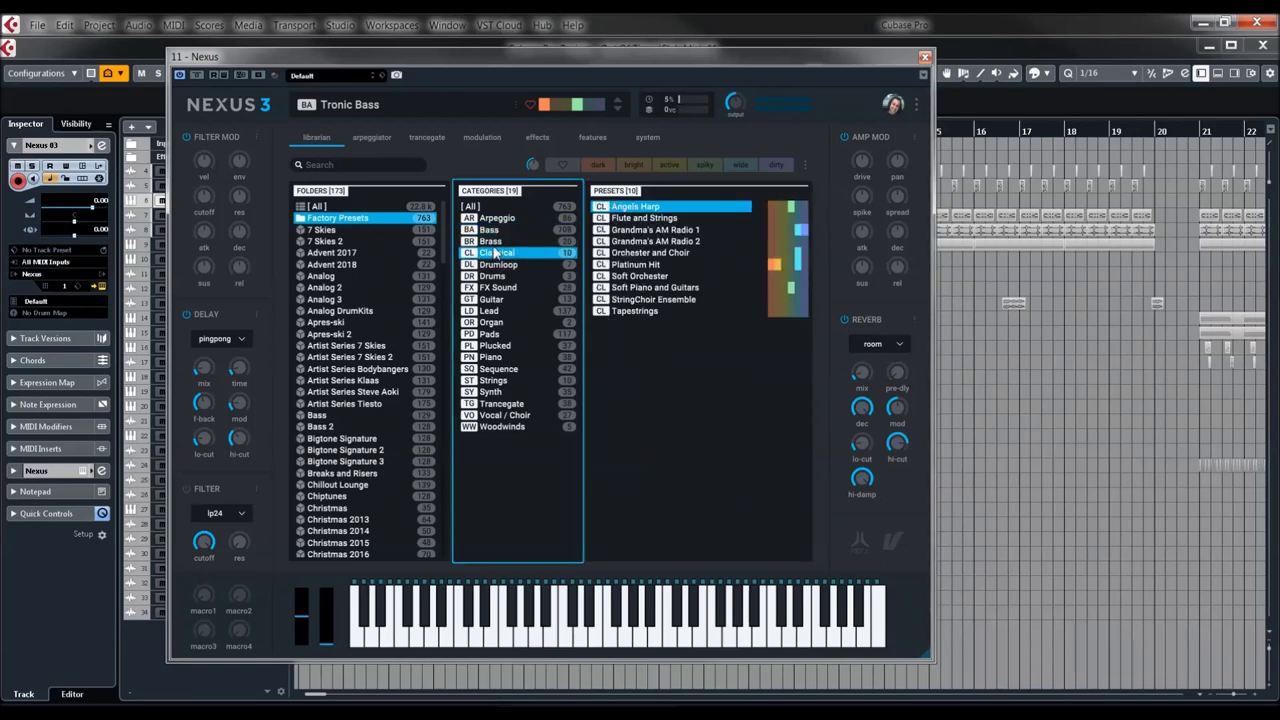
left_click(491, 242)
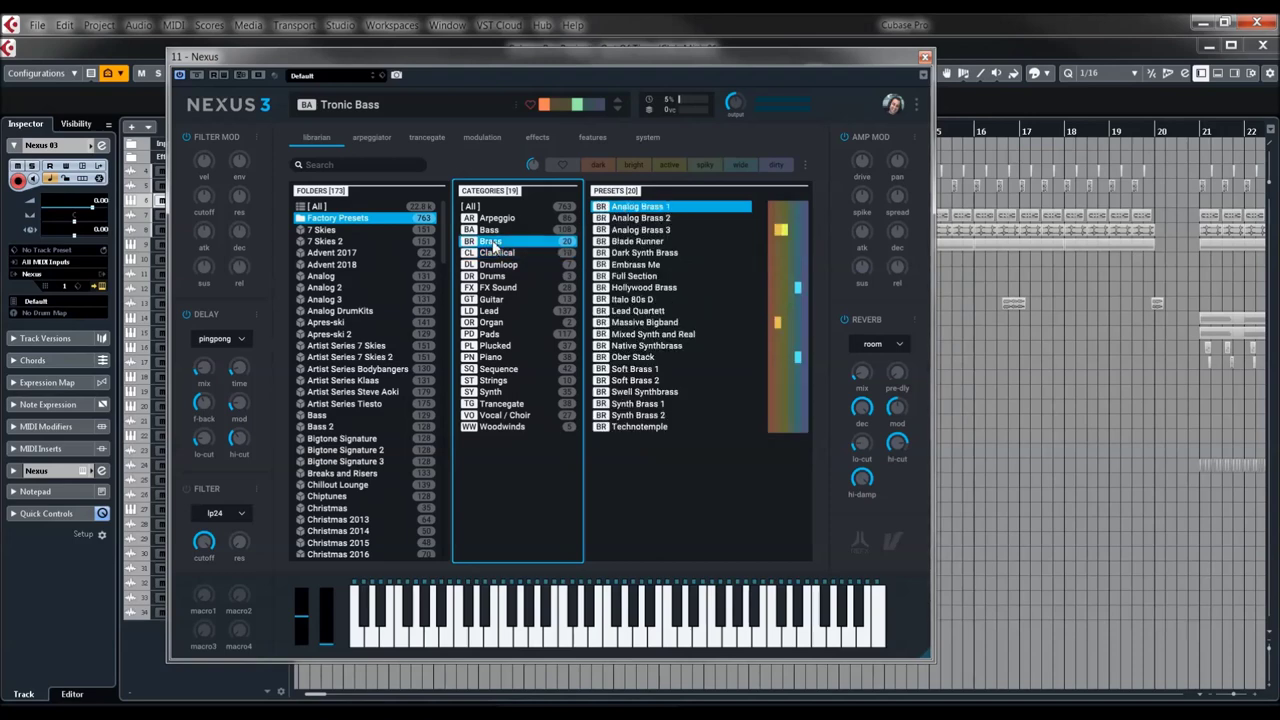
left_click(625, 359)
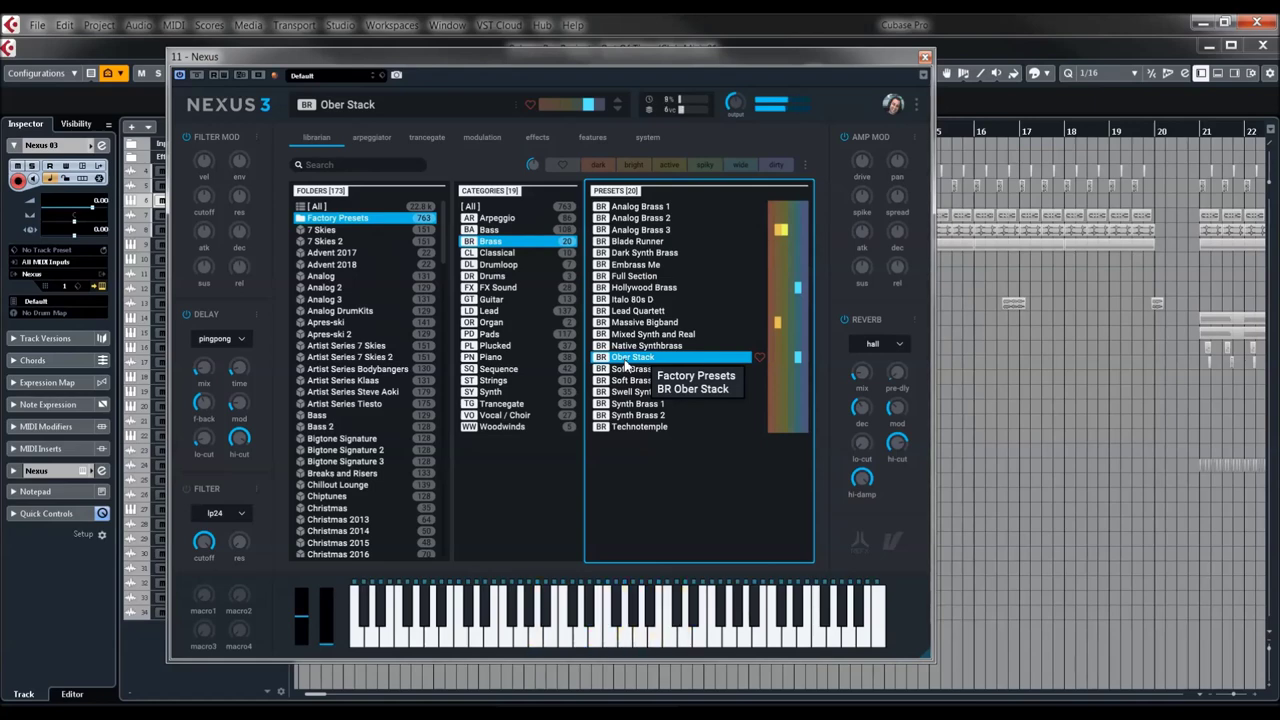
left_click(634, 428)
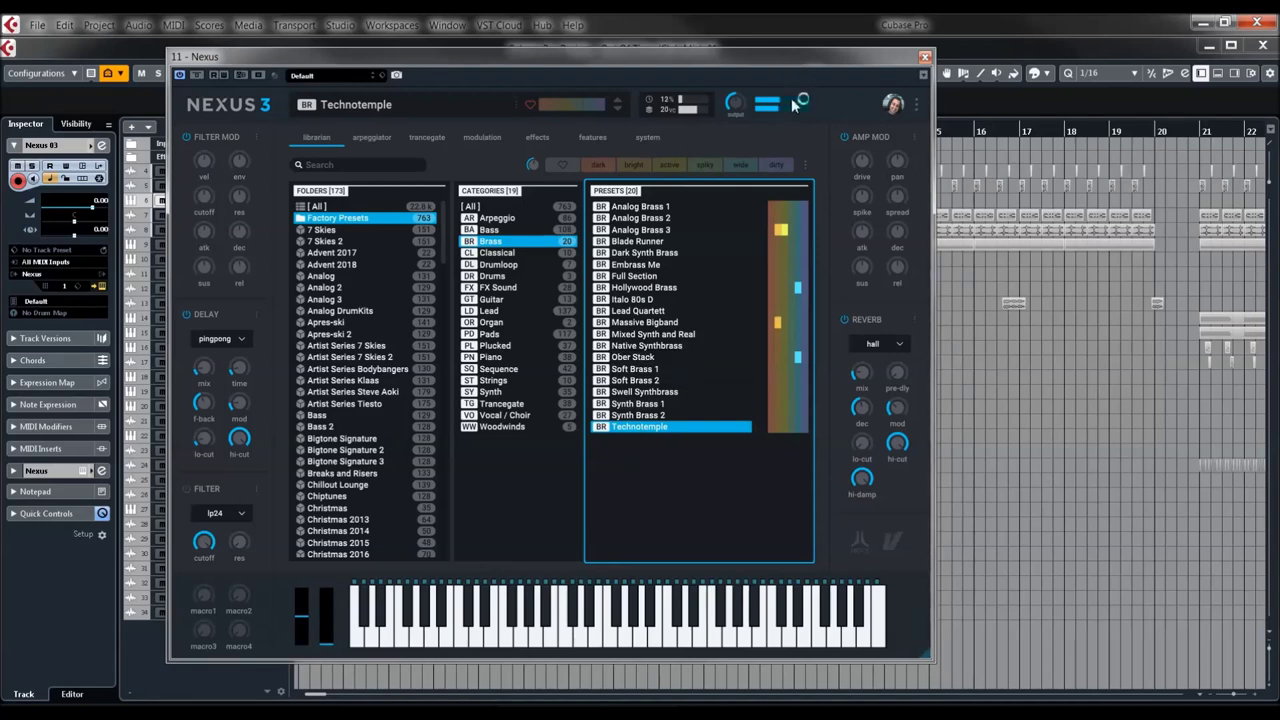
- Look at the Drums category and load the Deep Space Spectres preset from FX Sound
left_click(496, 276)
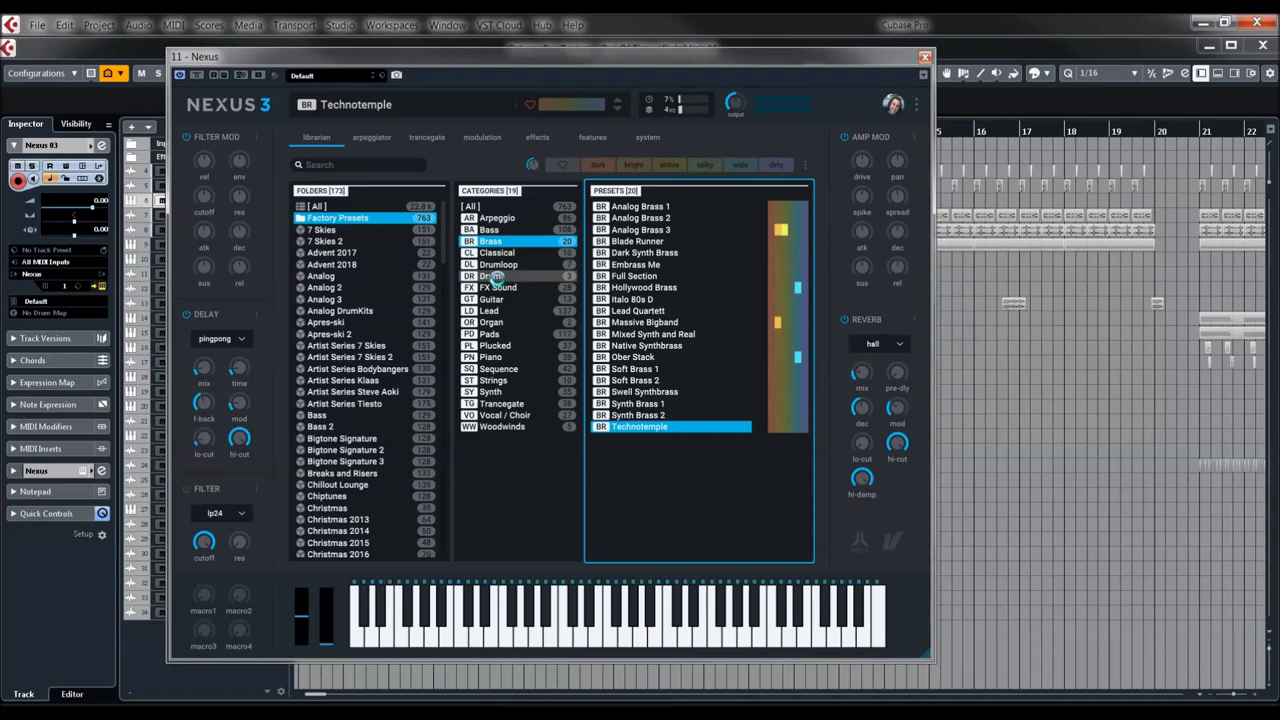
left_click(496, 276)
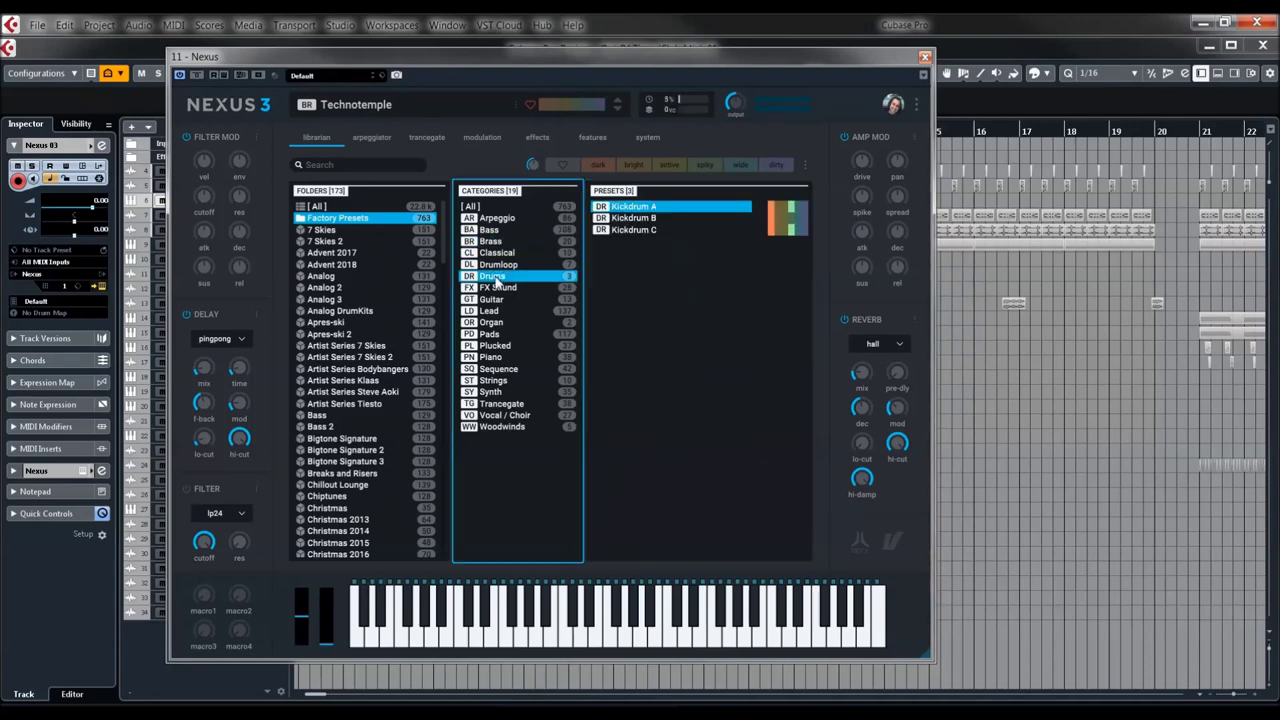
left_click(497, 287)
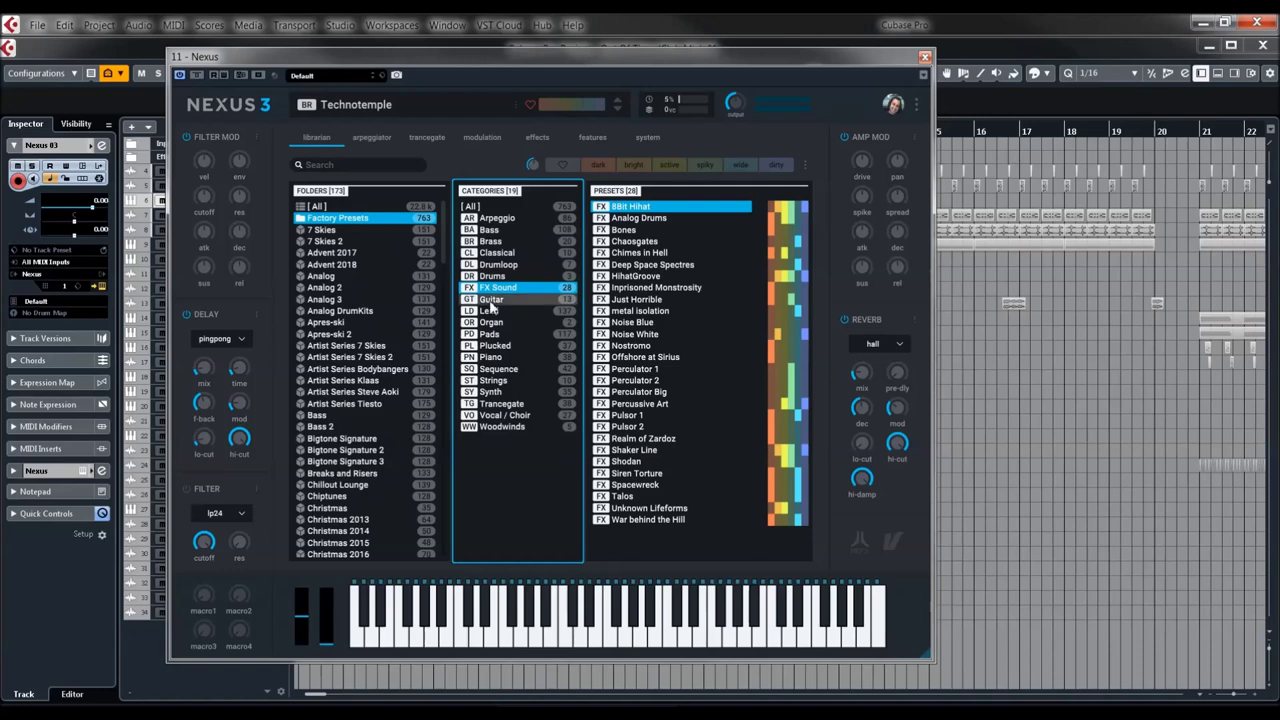
left_click(643, 266)
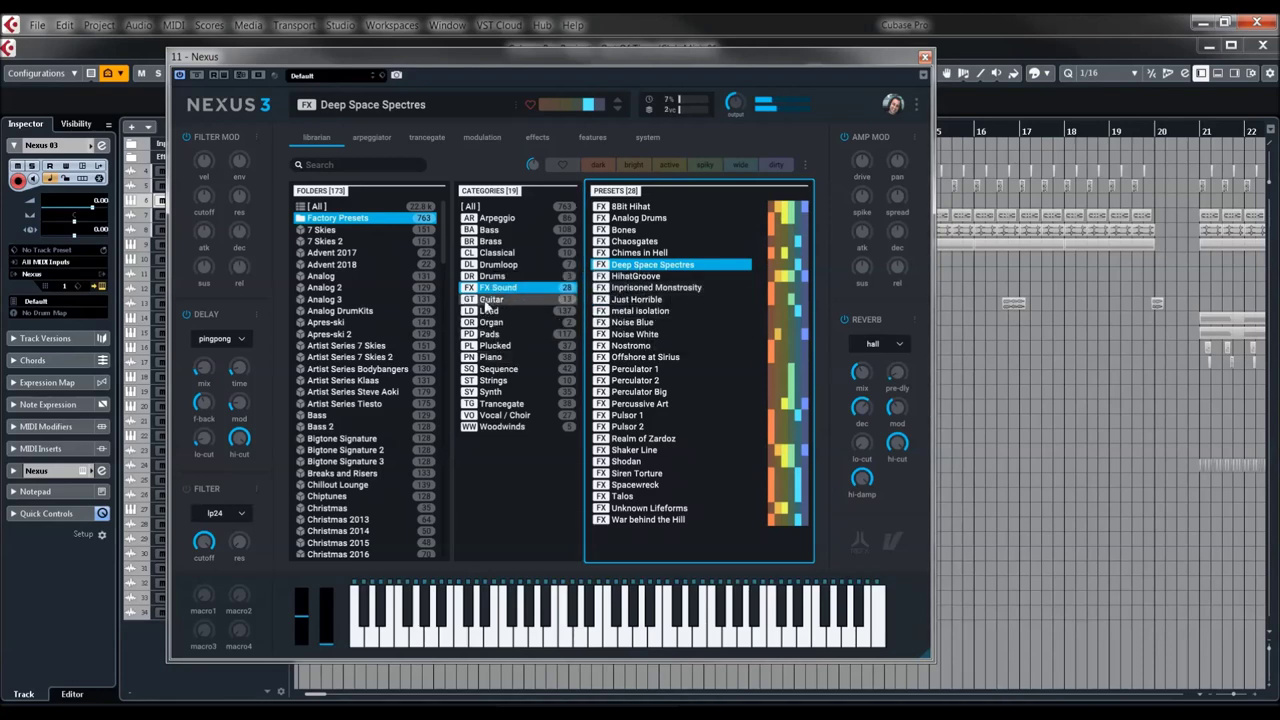
- Look at the Guitar category and load the Cheesy Madness preset from the factory Lead category
left_click(488, 300)
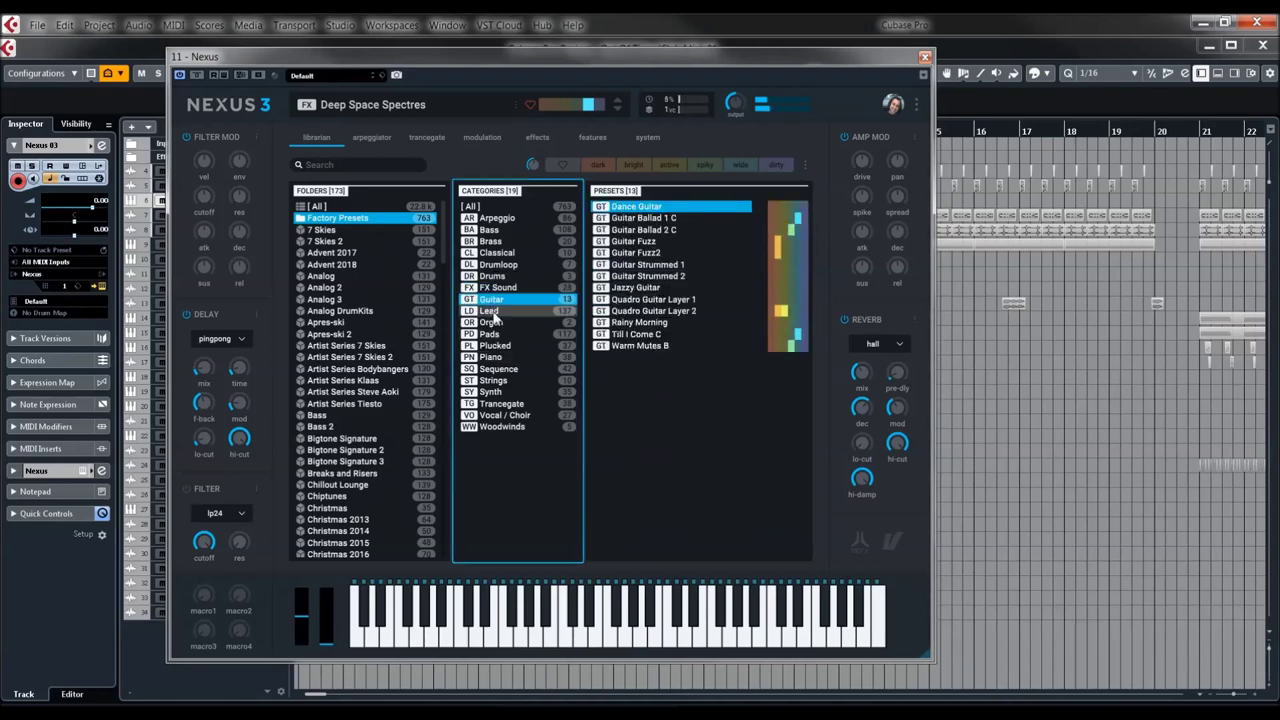
left_click(490, 311)
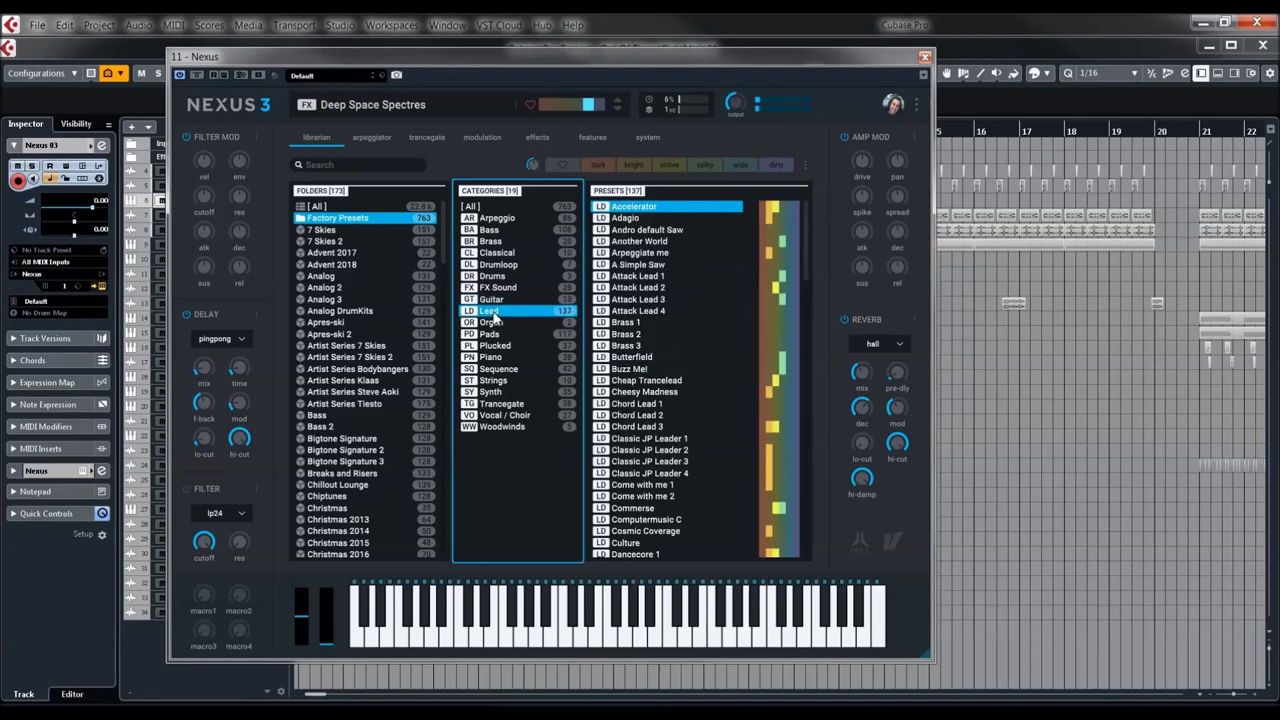
left_click(662, 394)
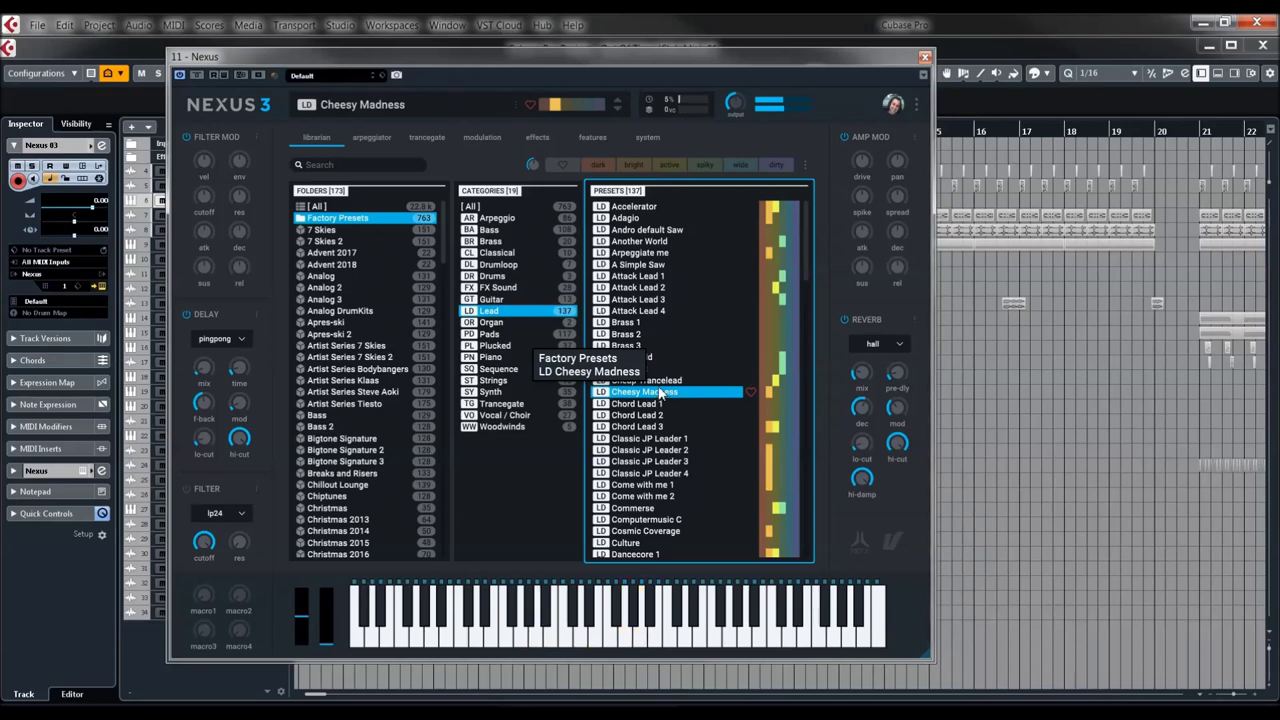
- Load the Chord Lead 3 preset from the Lead list, followed by Culture
scroll(635, 328, "down", 3)
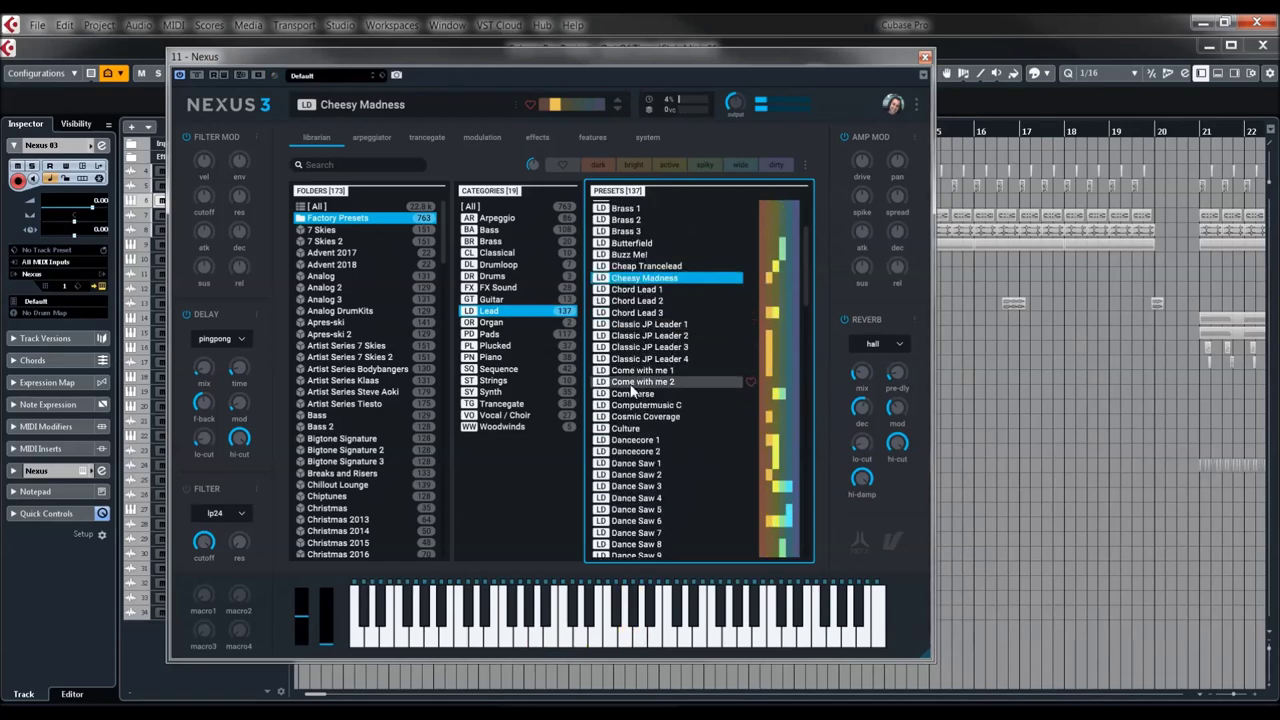
left_click(650, 314)
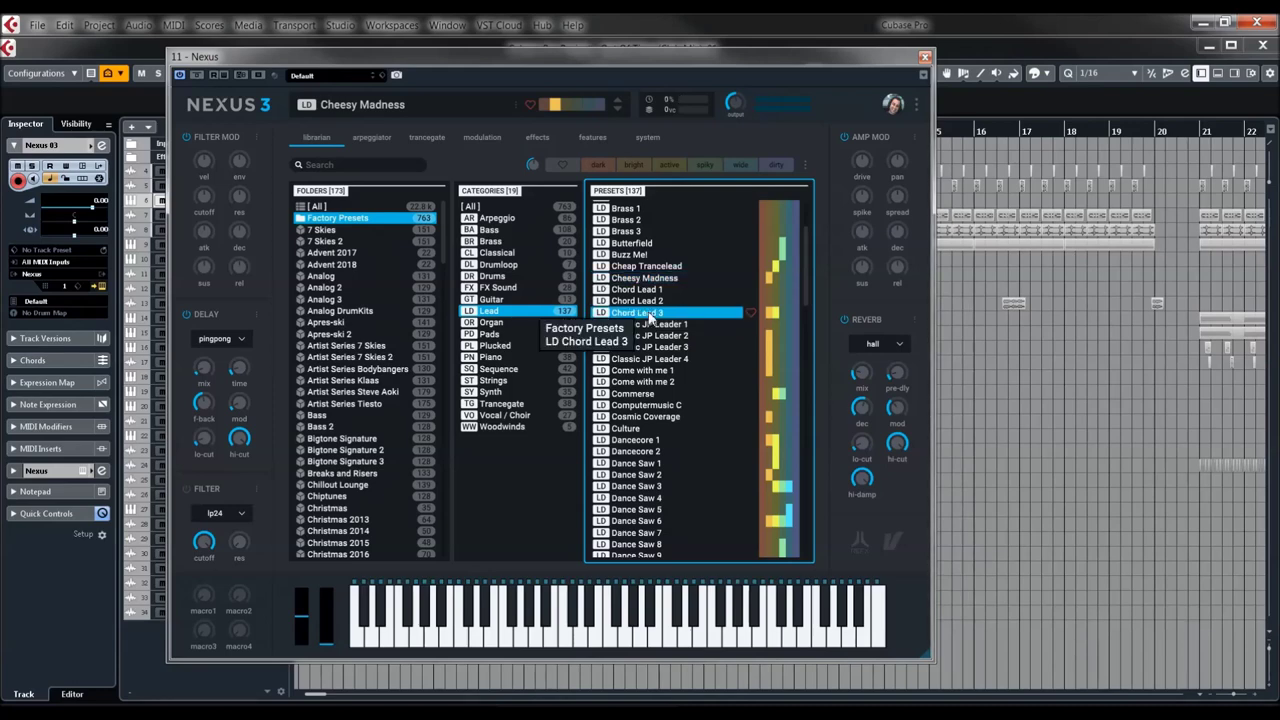
double_click(650, 316)
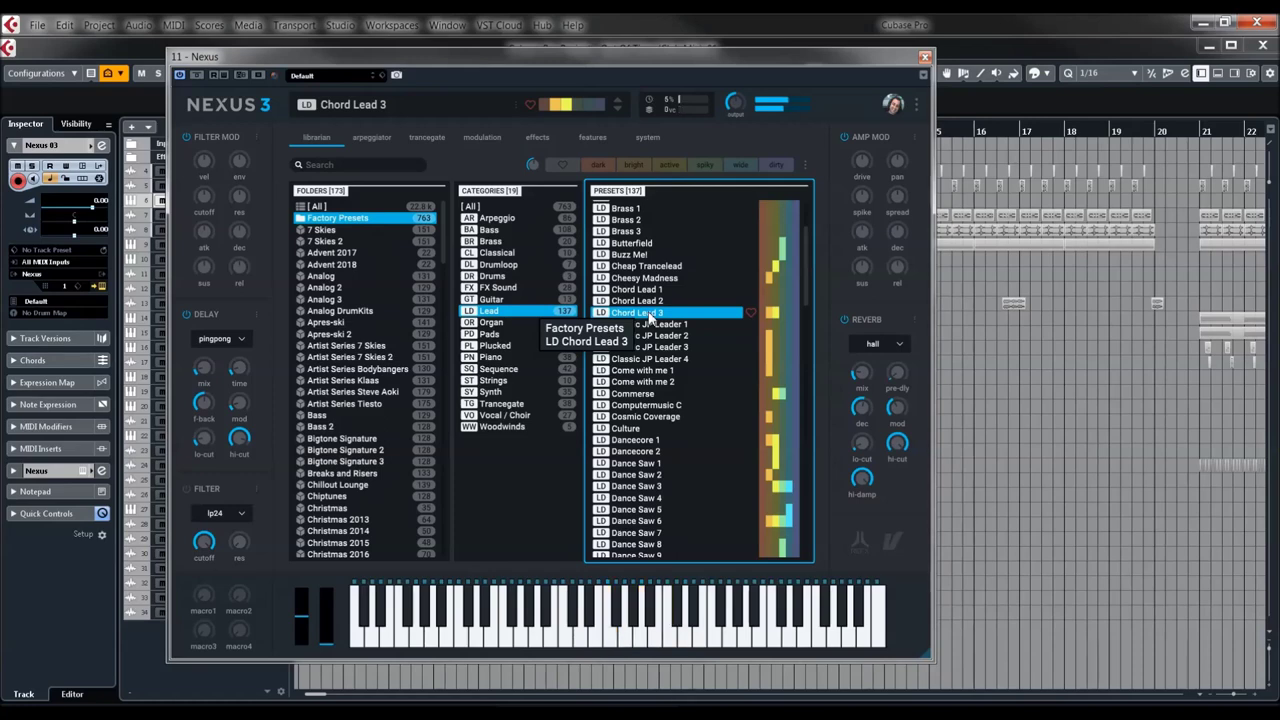
left_click(640, 430)
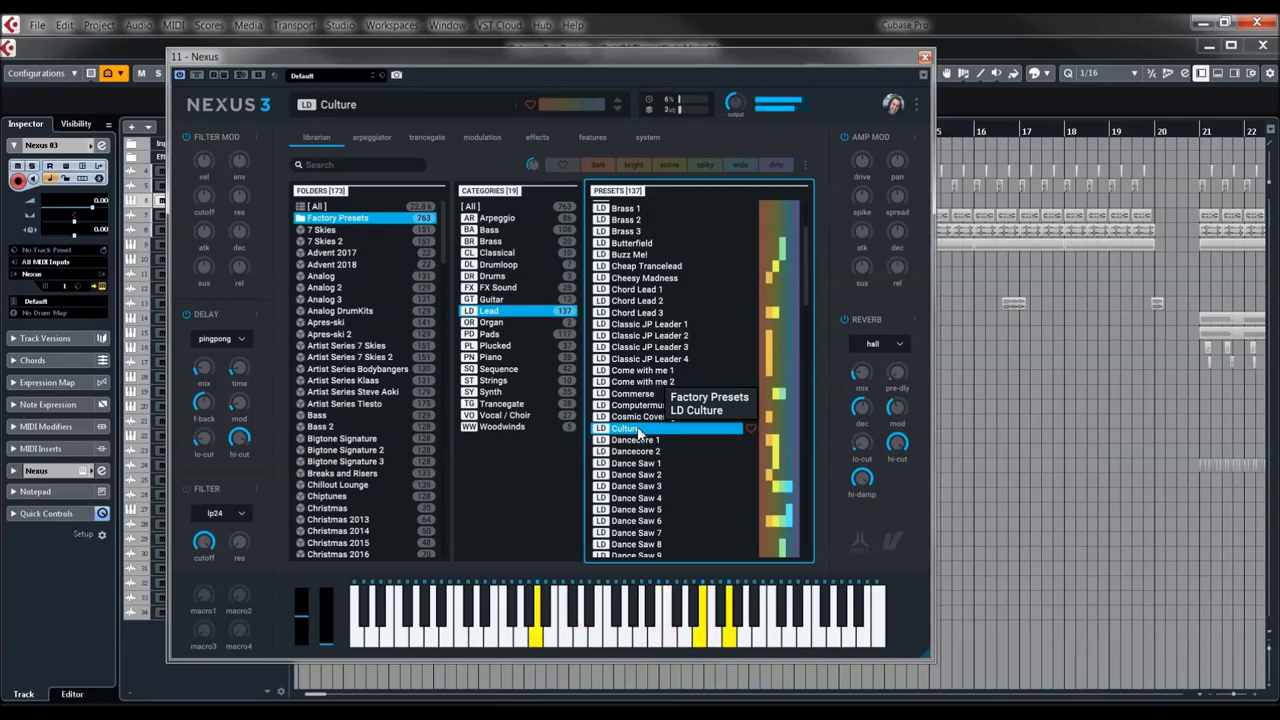
- Audition the Lead presets Egopunk, Exploration of Space and Flying Saucers 2 by loading them in turn
scroll(645, 430, "down", 8)
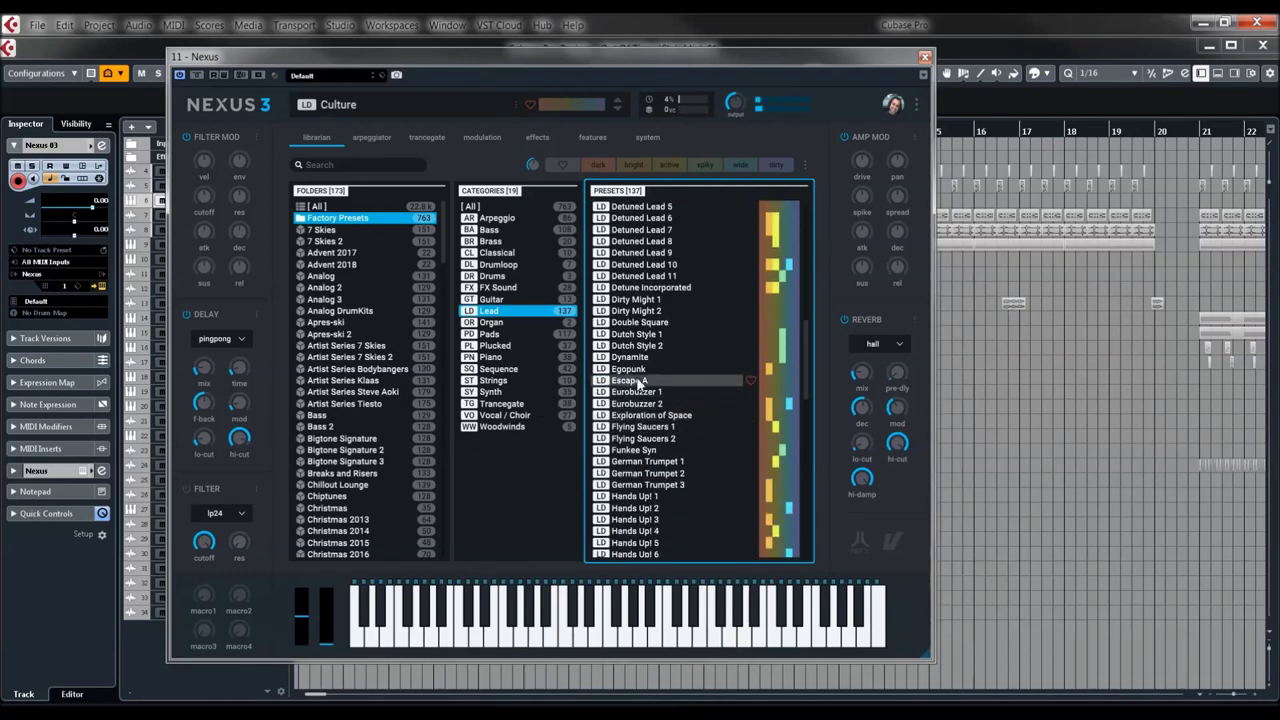
left_click(638, 369)
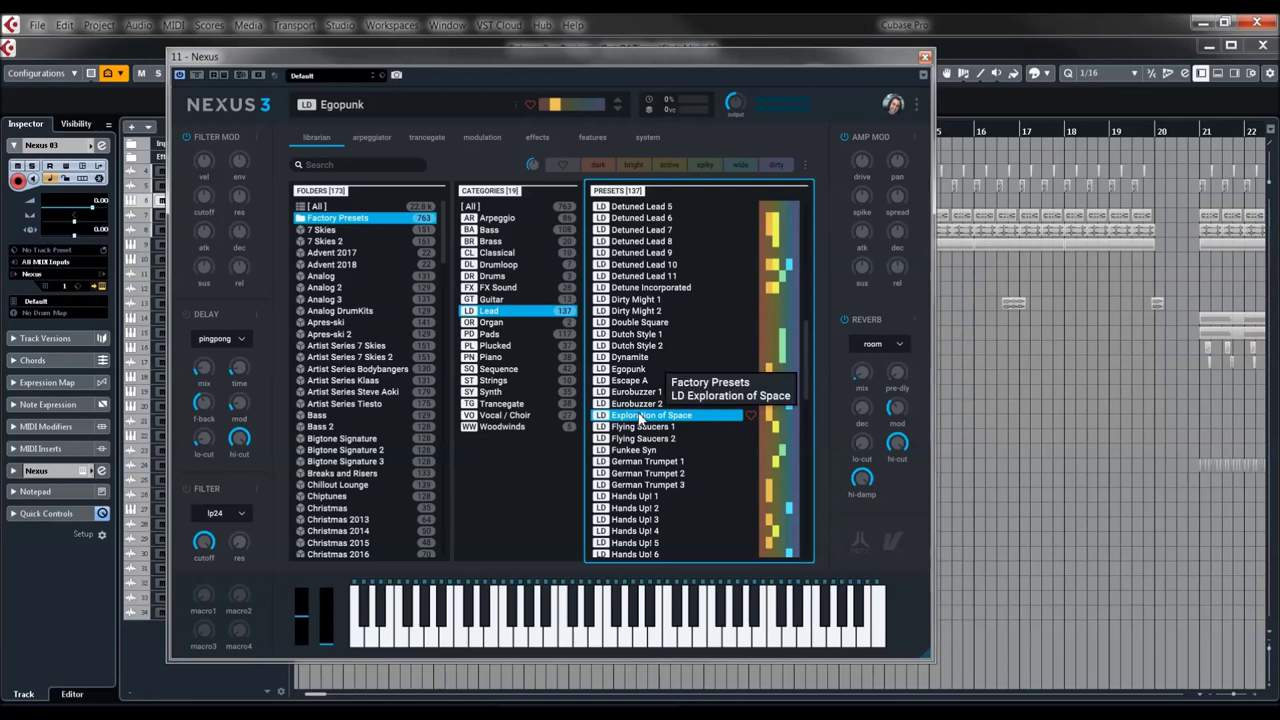
left_click(640, 416)
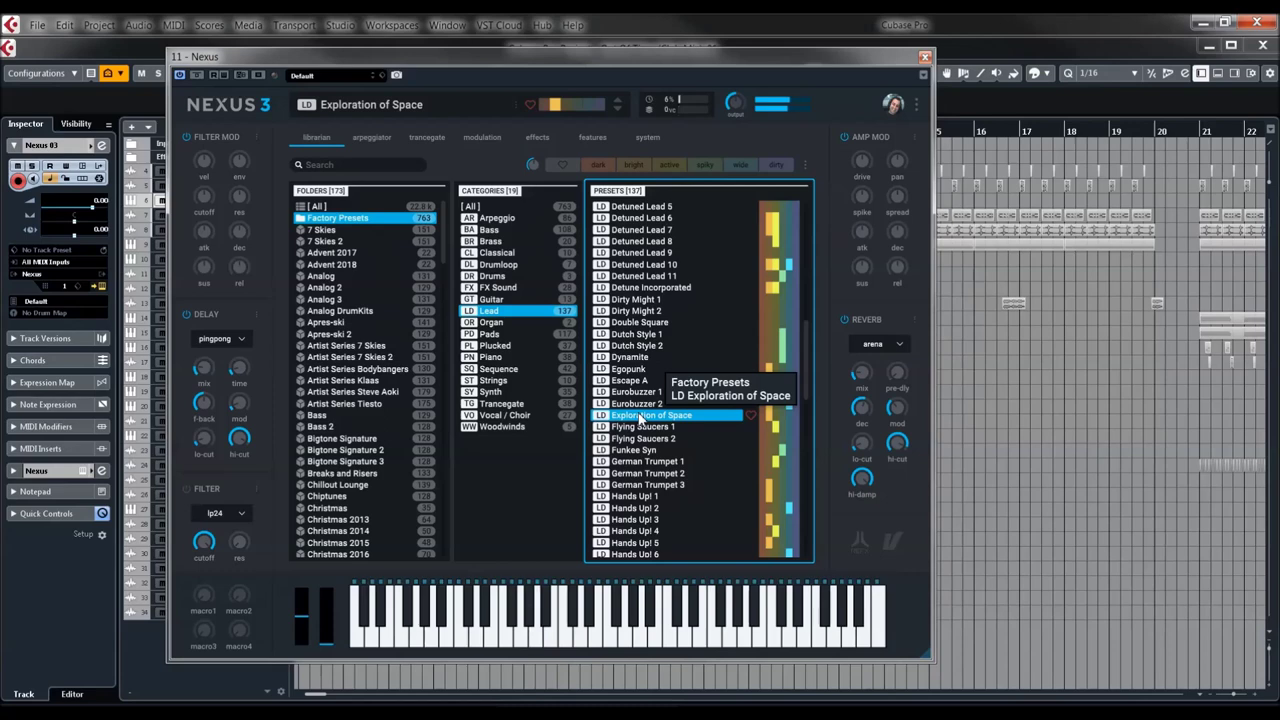
left_click(641, 438)
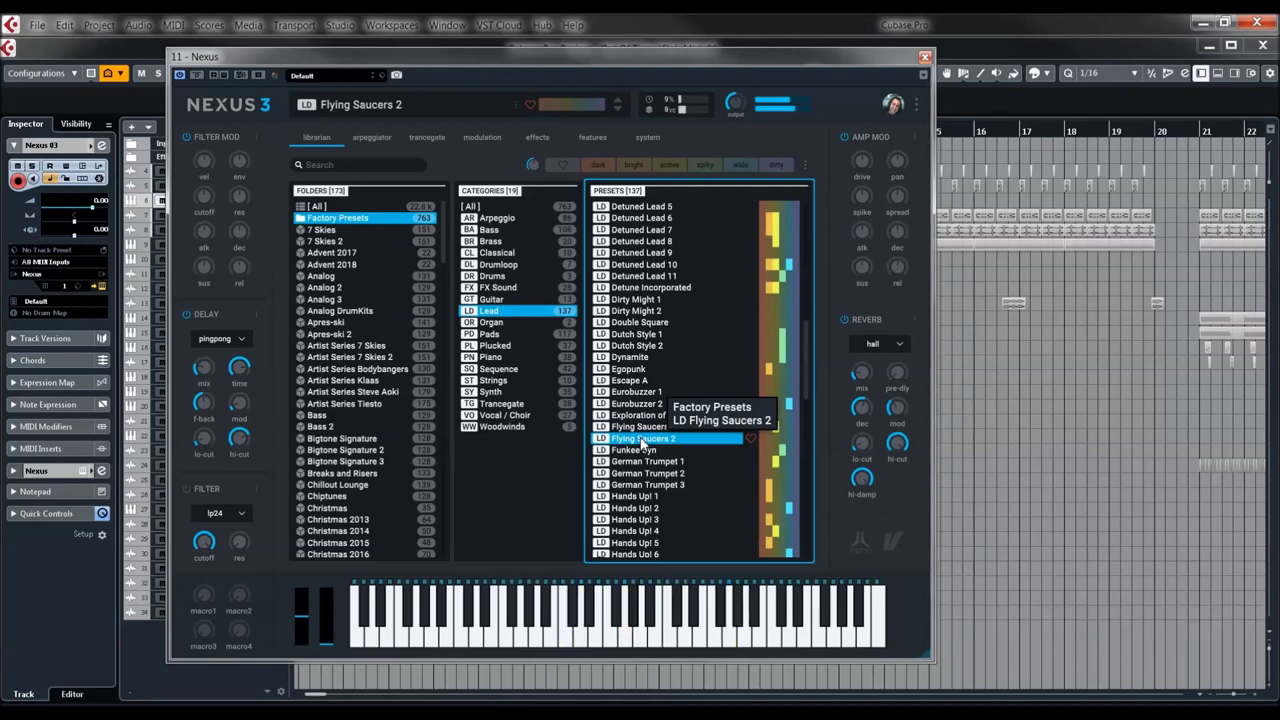
- Load the James B lives preset from further down the Lead list
scroll(641, 443, "down", 5)
scroll(639, 437, "down", 2)
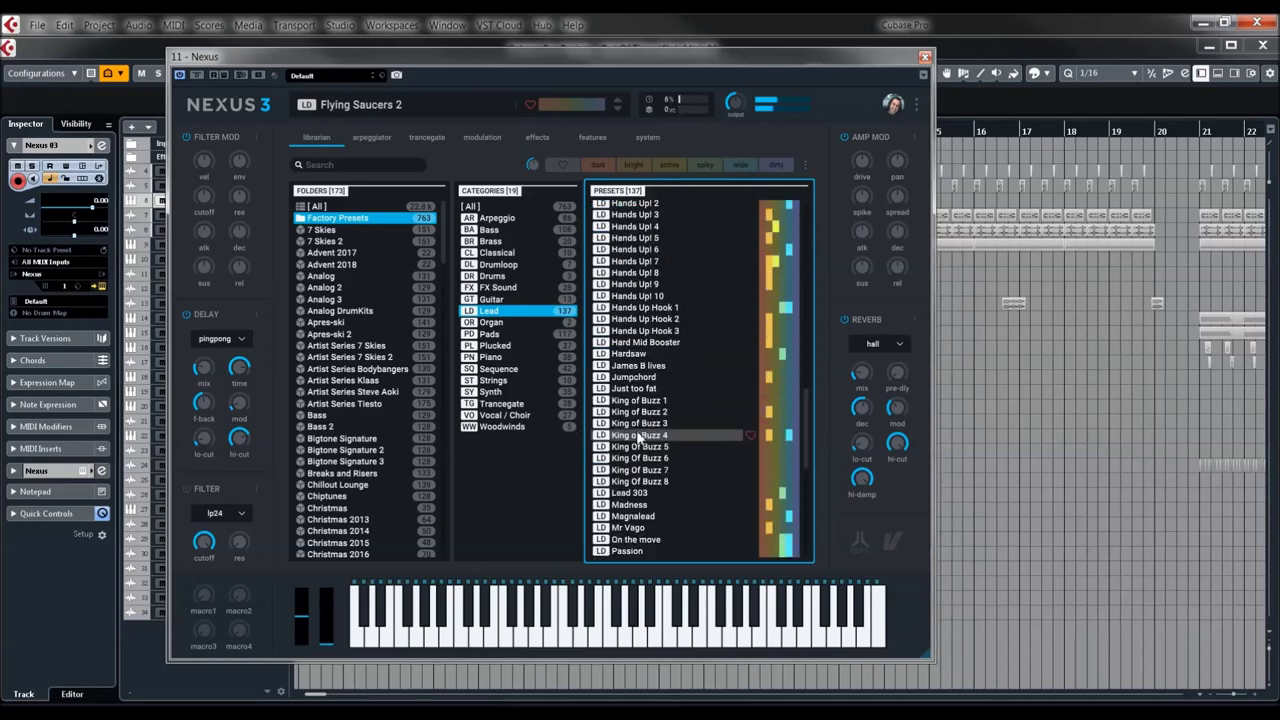
left_click(636, 368)
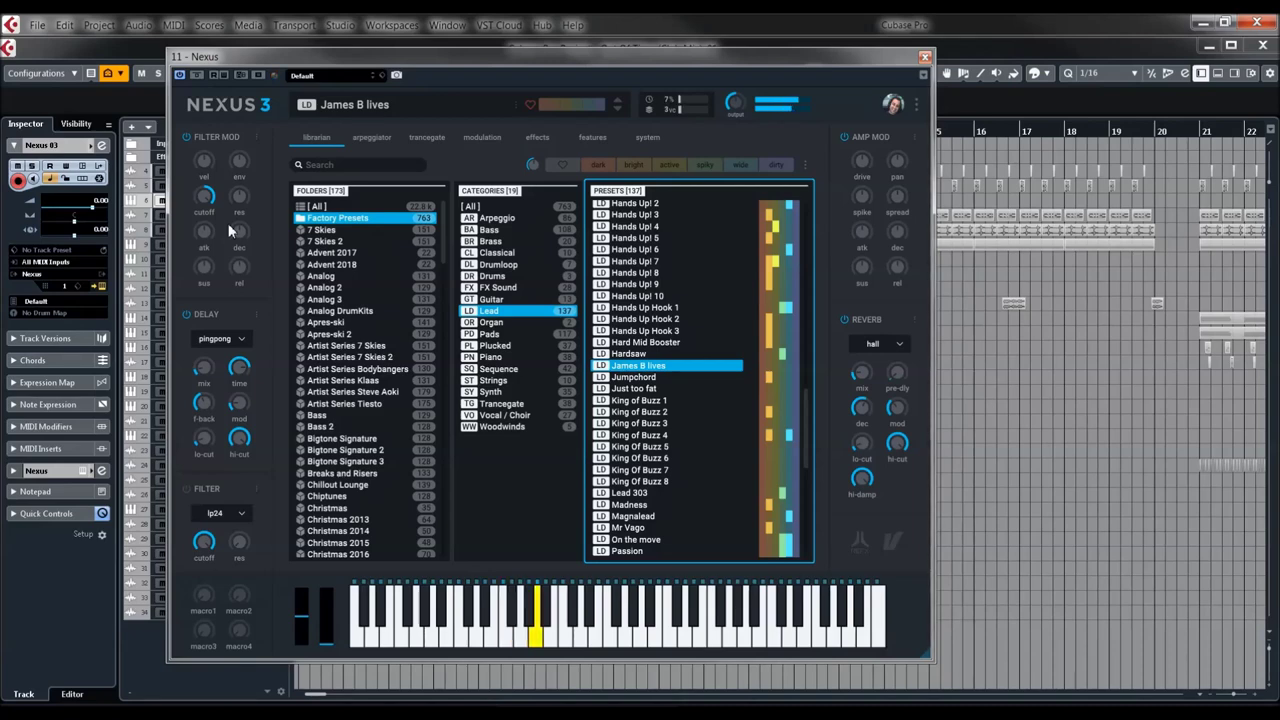
- Show the factory Pads category and load its Calm down preset
mouse_move(205, 237)
left_click(490, 324)
left_click(492, 335)
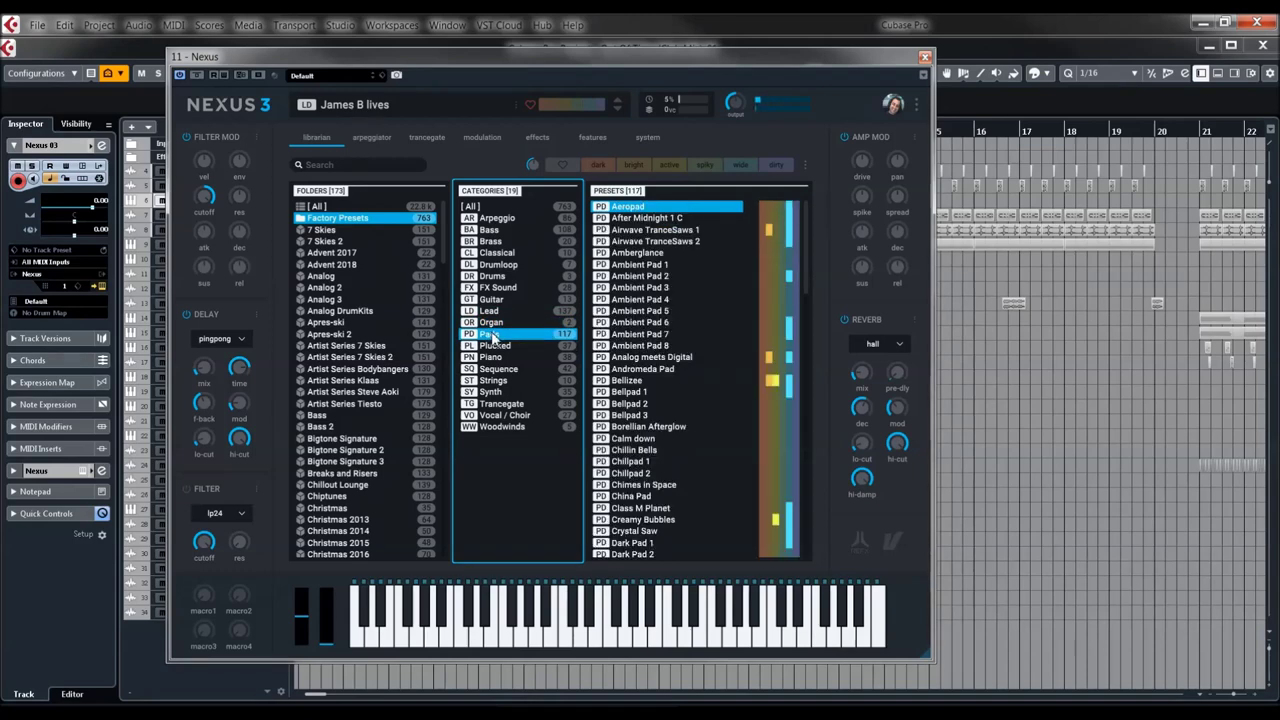
left_click(651, 440)
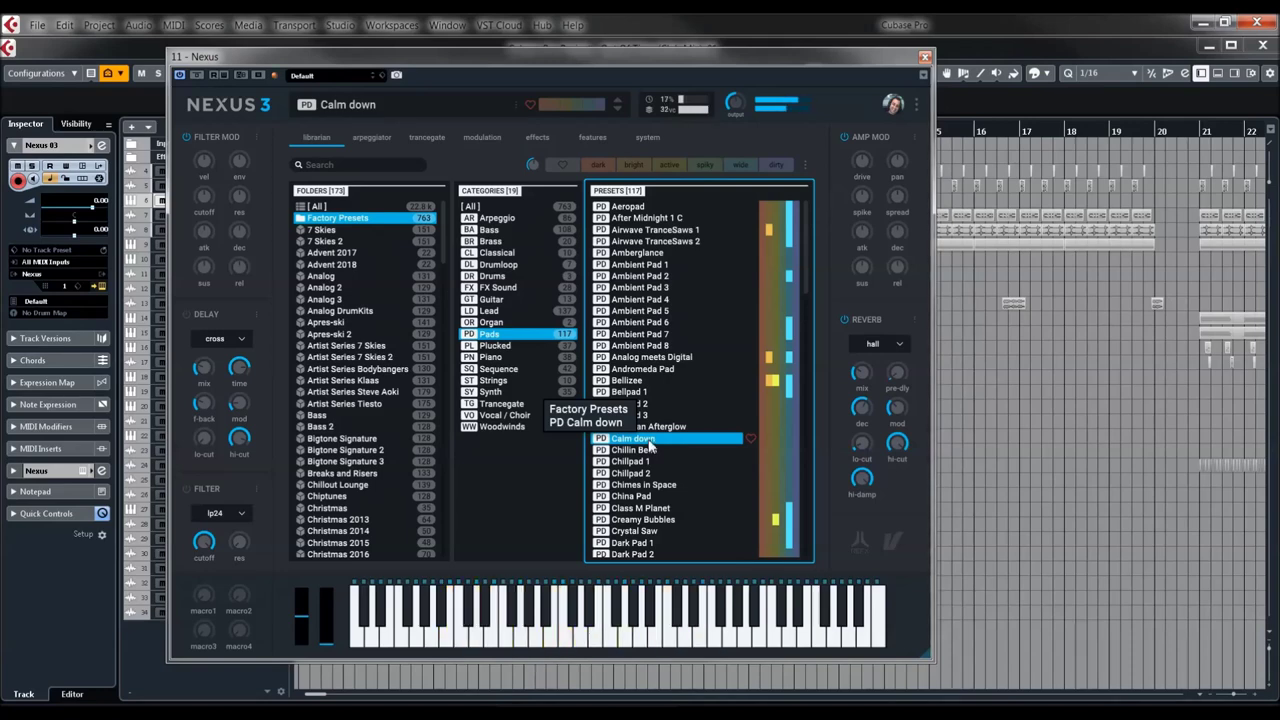
- Load the Escape B preset from the Pads list and raise its filter modifier cutoff
scroll(667, 413, "down", 3)
scroll(665, 413, "down", 1)
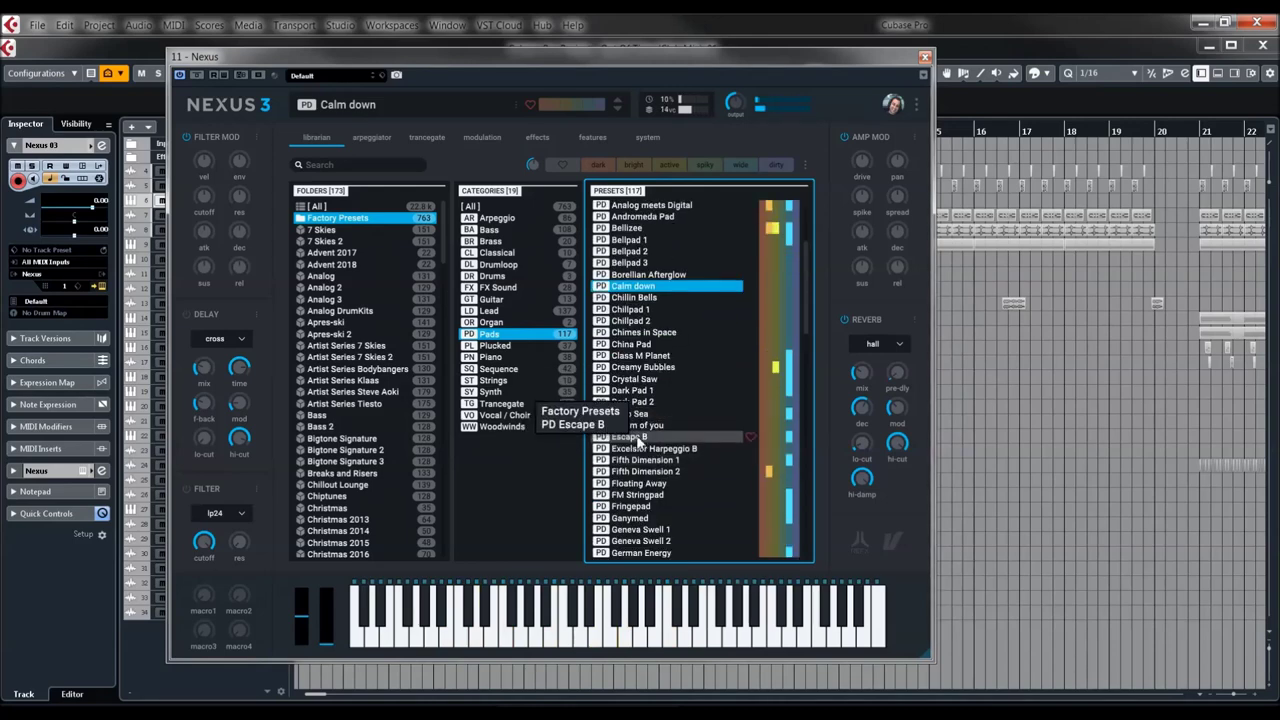
left_click(629, 438)
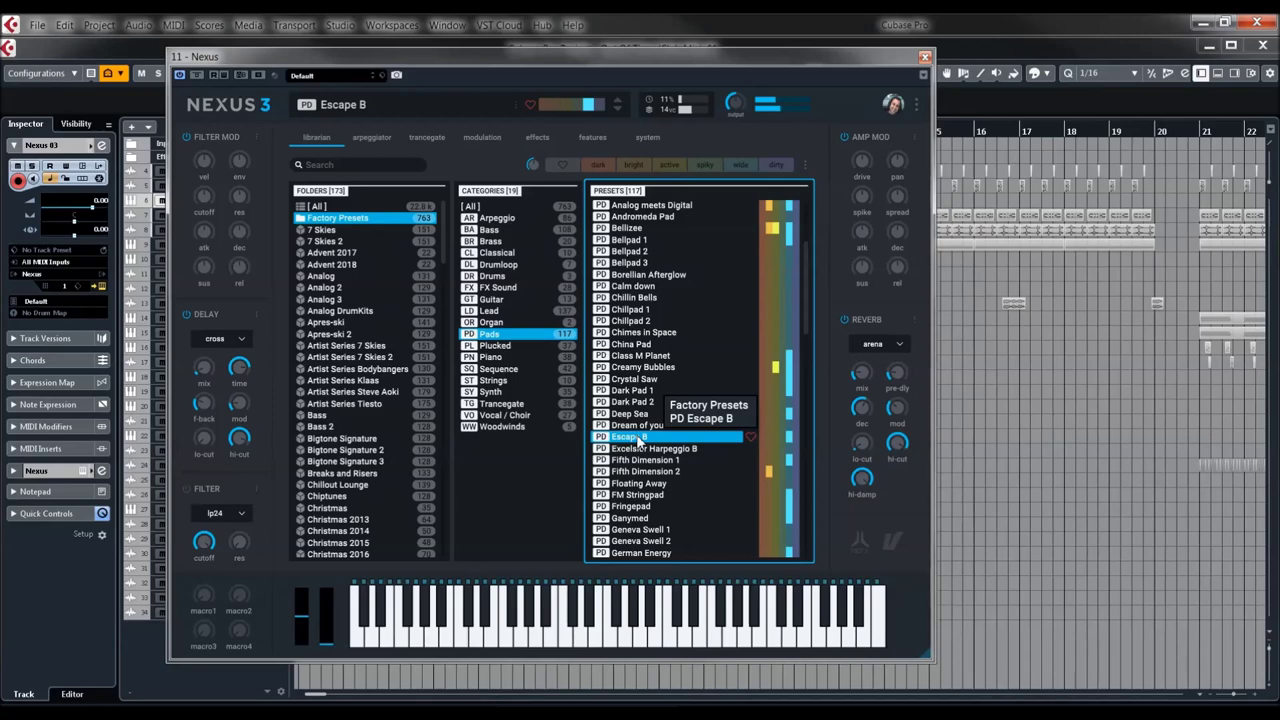
left_click_drag(200, 196, 205, 137)
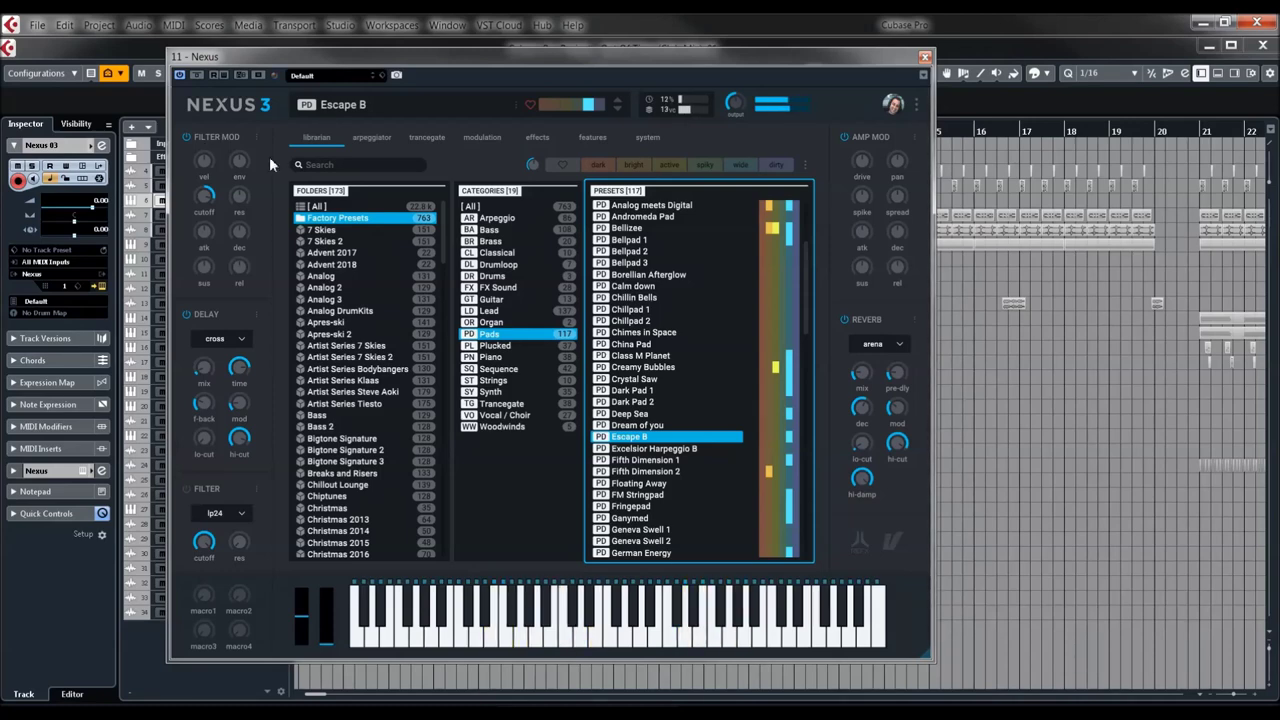
- Audition the Pads presets FM Stringpad and Ganymed by loading them in turn
left_click(650, 494)
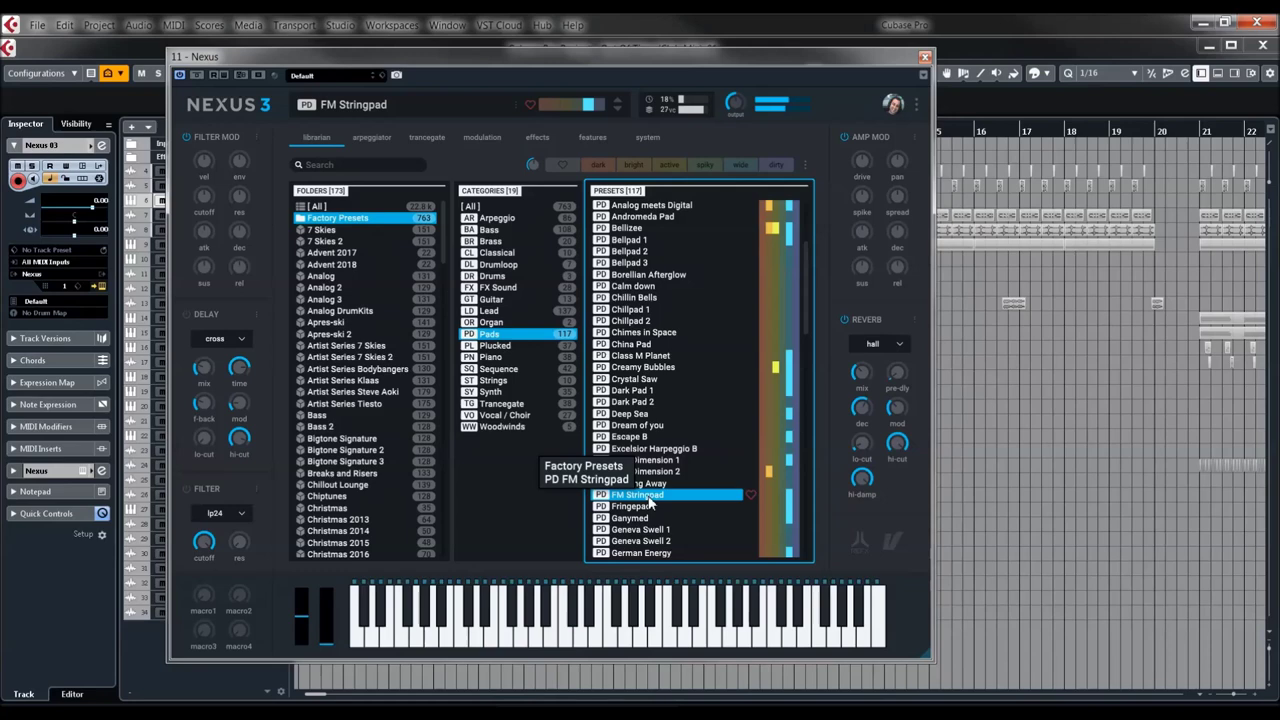
scroll(645, 470, "down", 3)
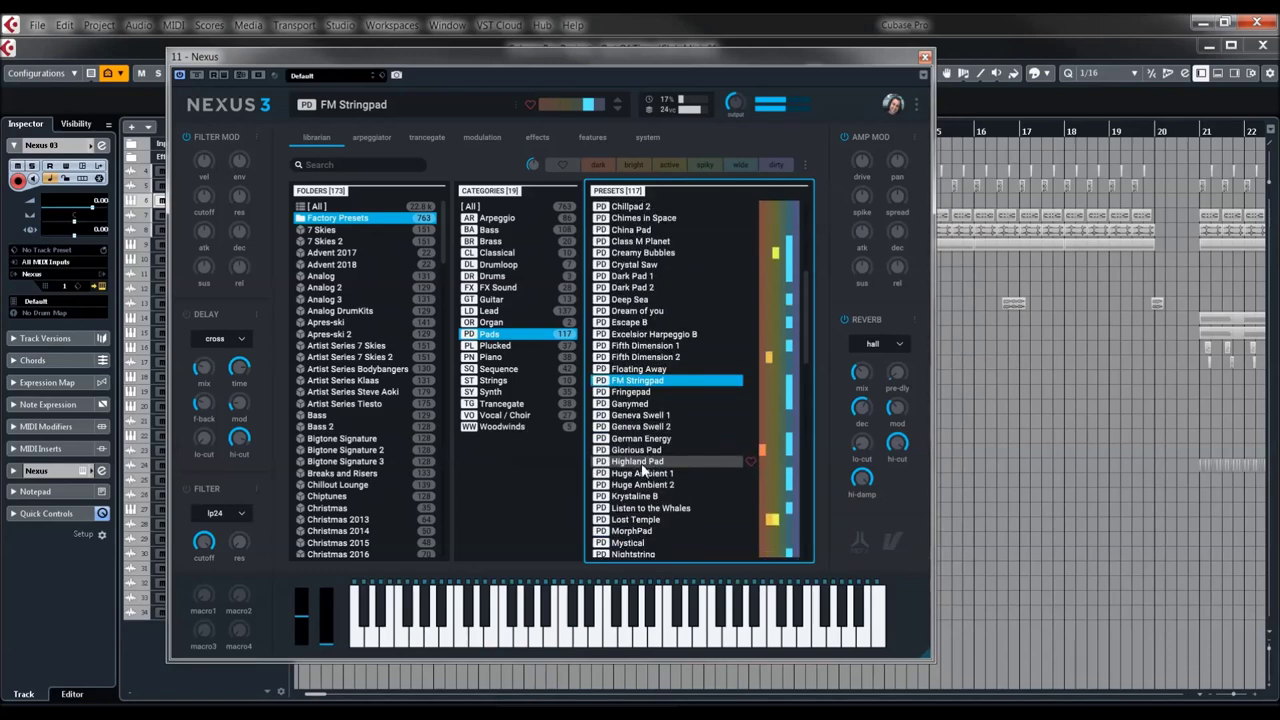
left_click(639, 404)
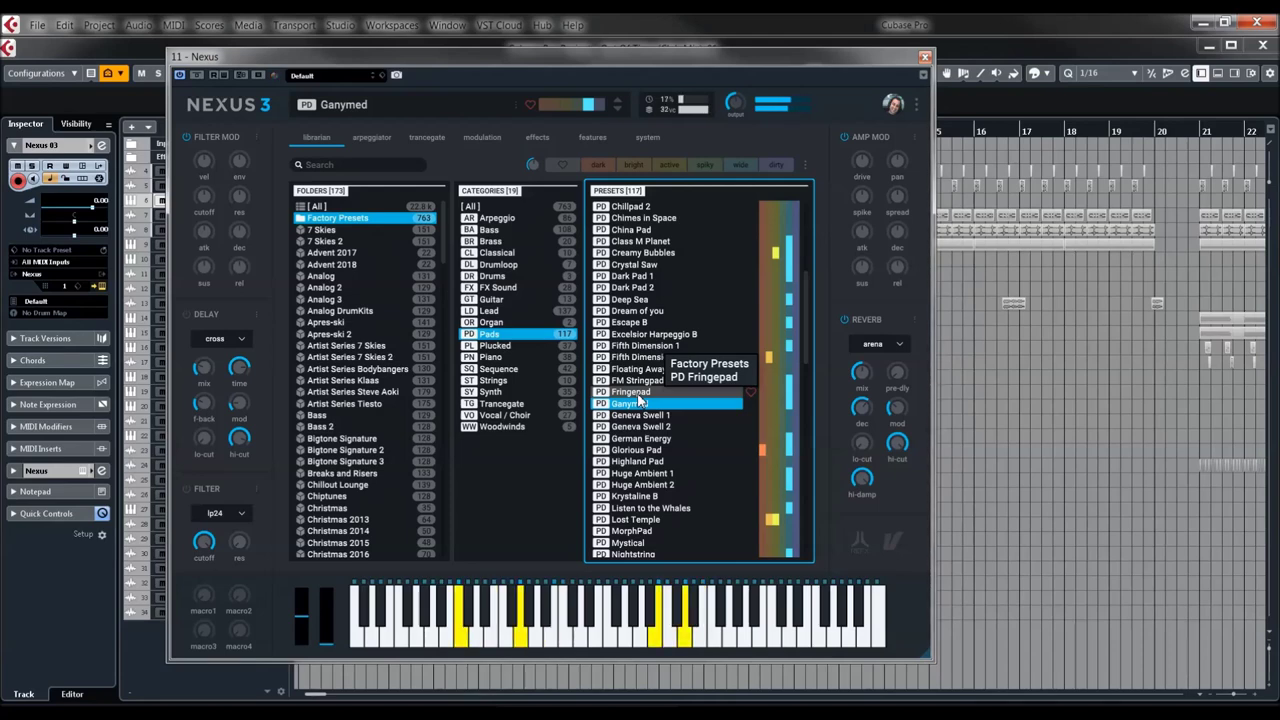
- Audition the Plucked presets Pizza Smack, Poppy Bells and TriMorph by loading them in turn
left_click(490, 346)
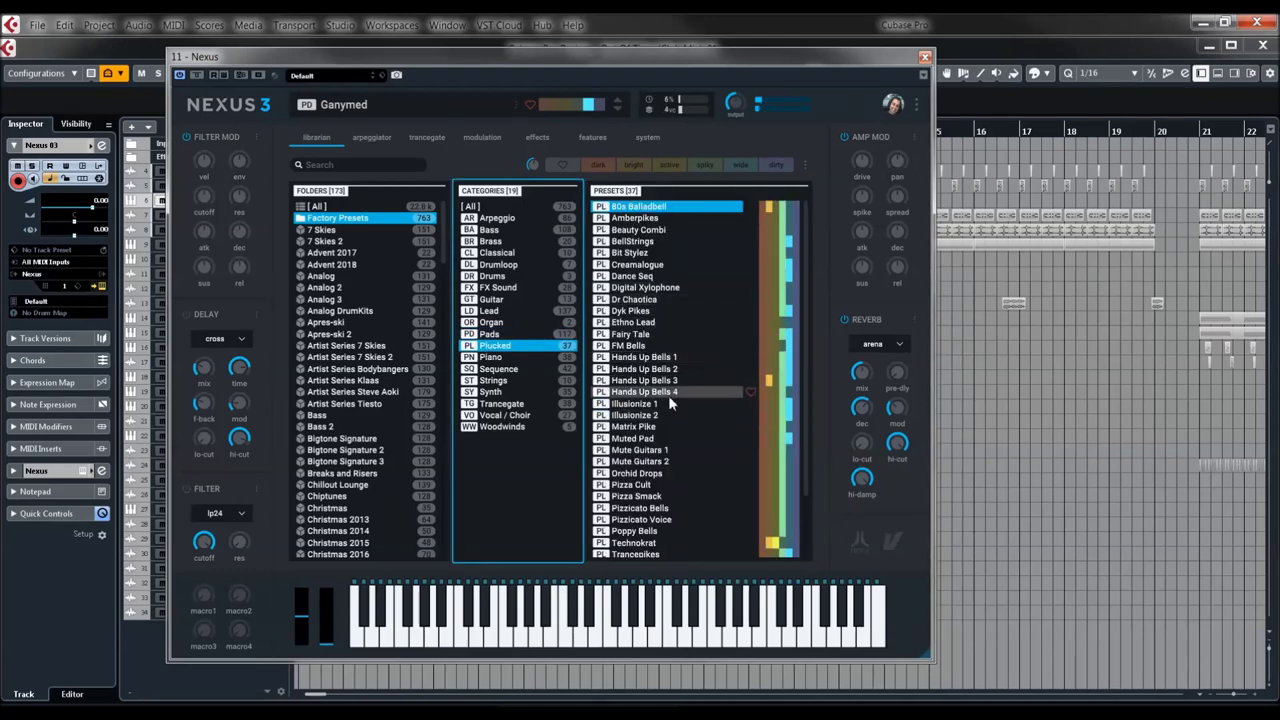
scroll(668, 395, "down", 1)
left_click(651, 459)
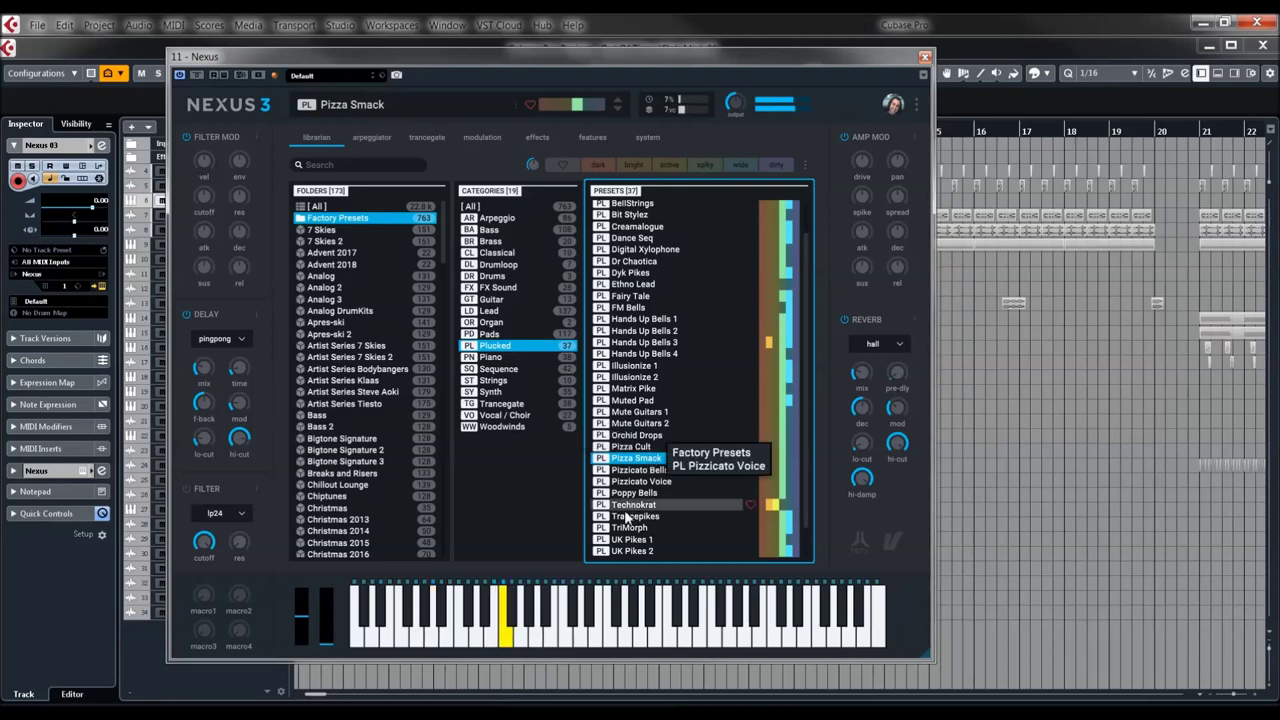
left_click(624, 495)
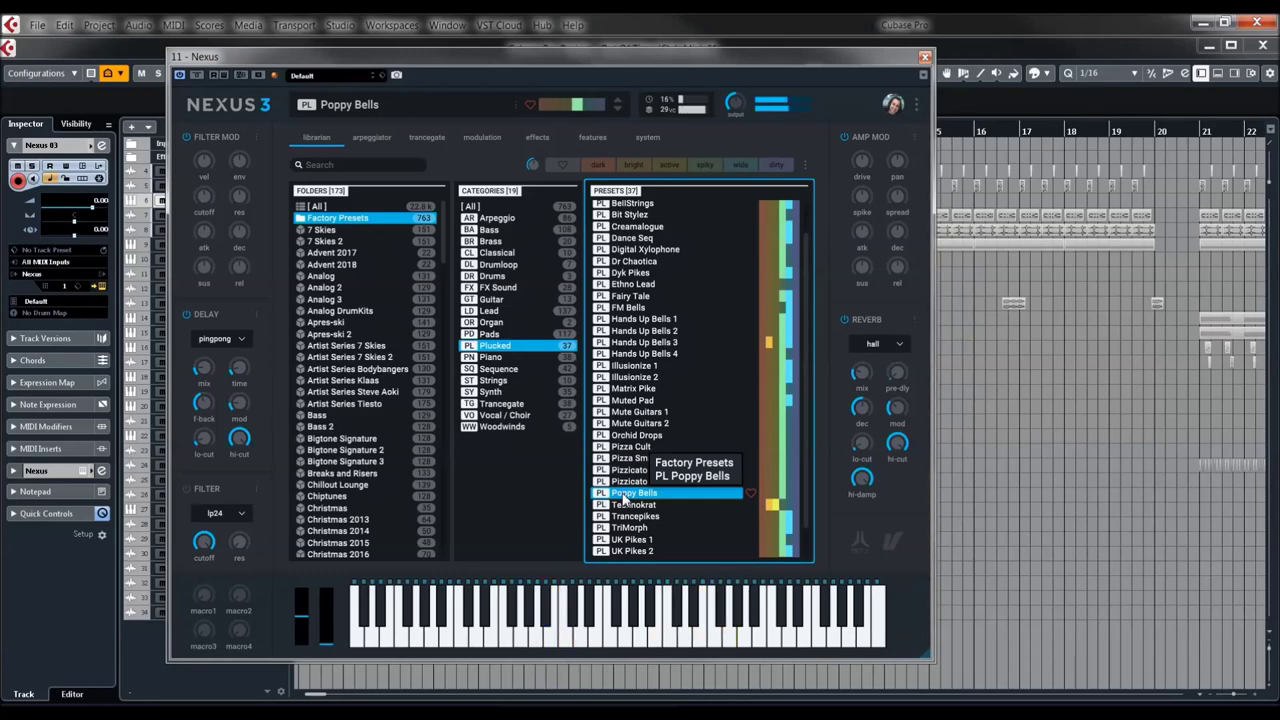
left_click(623, 528)
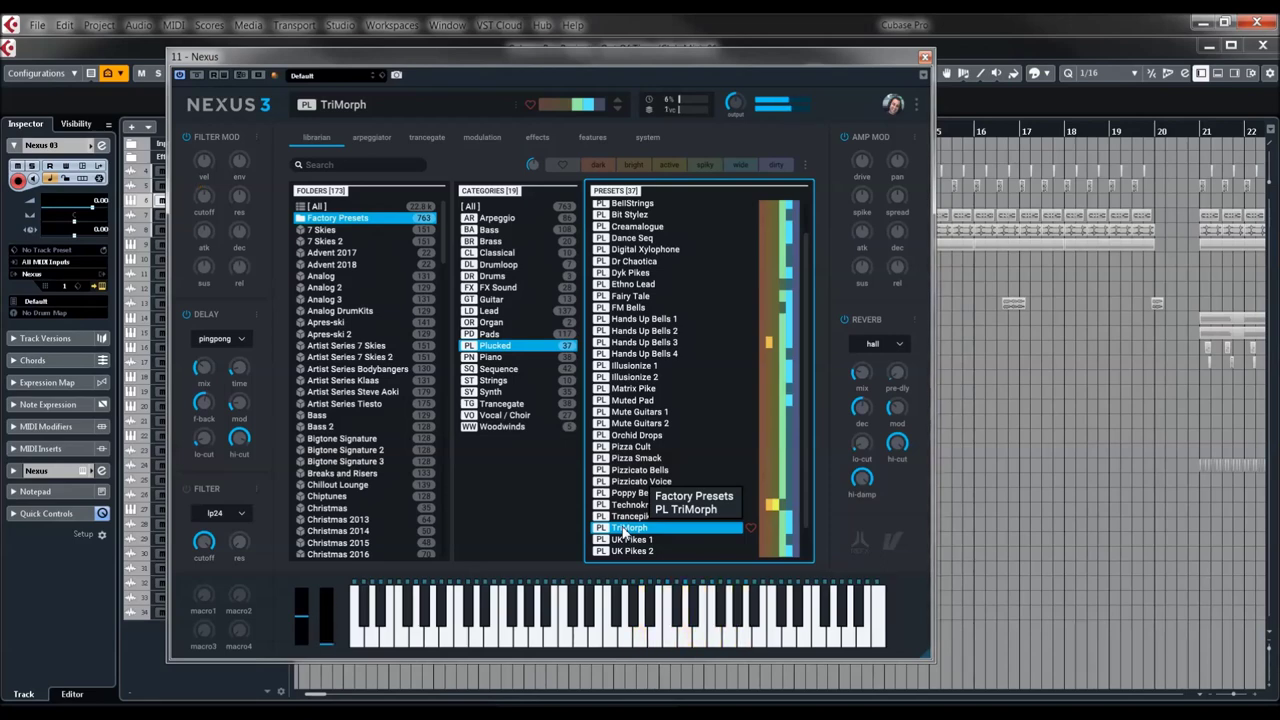
- Show the factory Piano category and load the Tribal Gee C preset near the end of its list
left_click(493, 360)
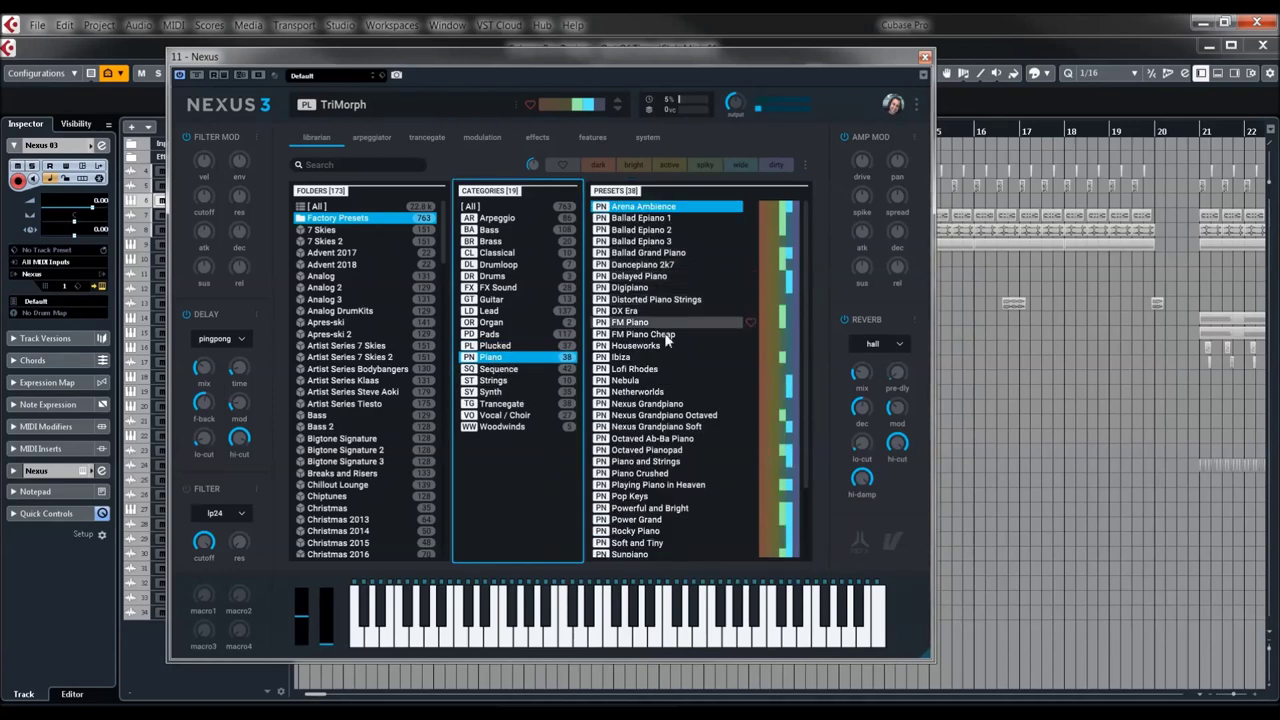
scroll(681, 424, "down", 3)
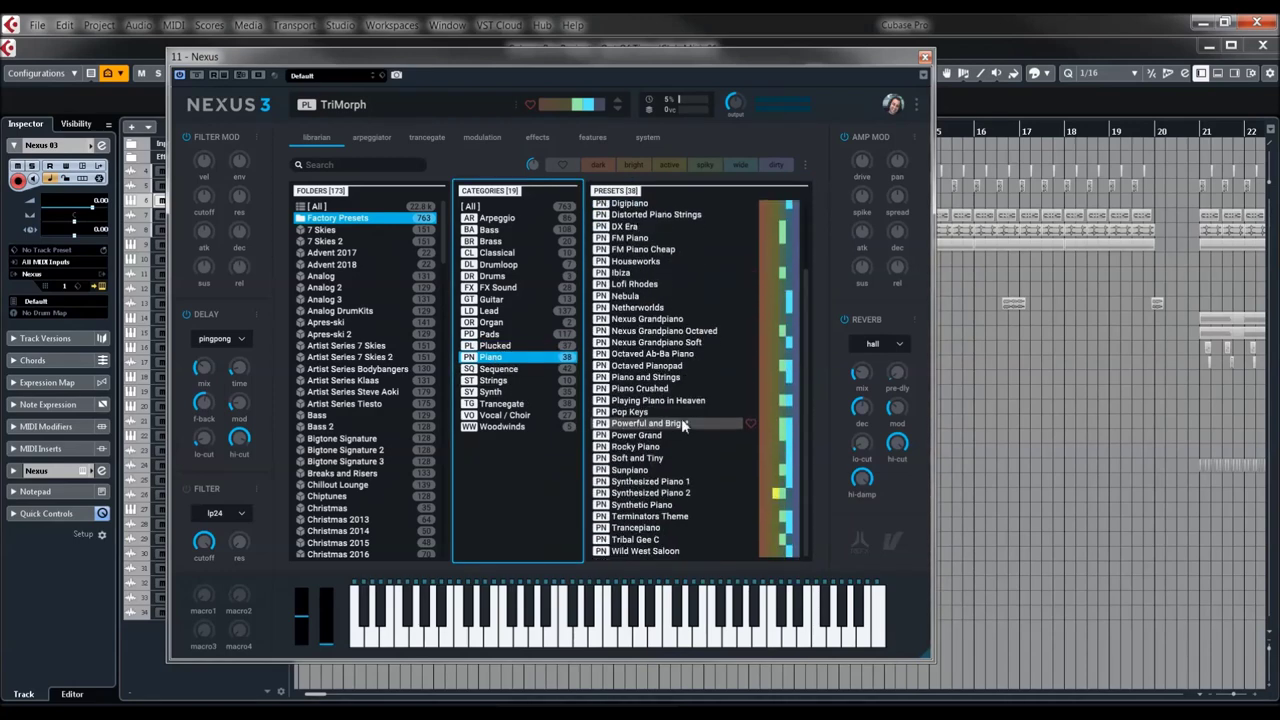
left_click(650, 541)
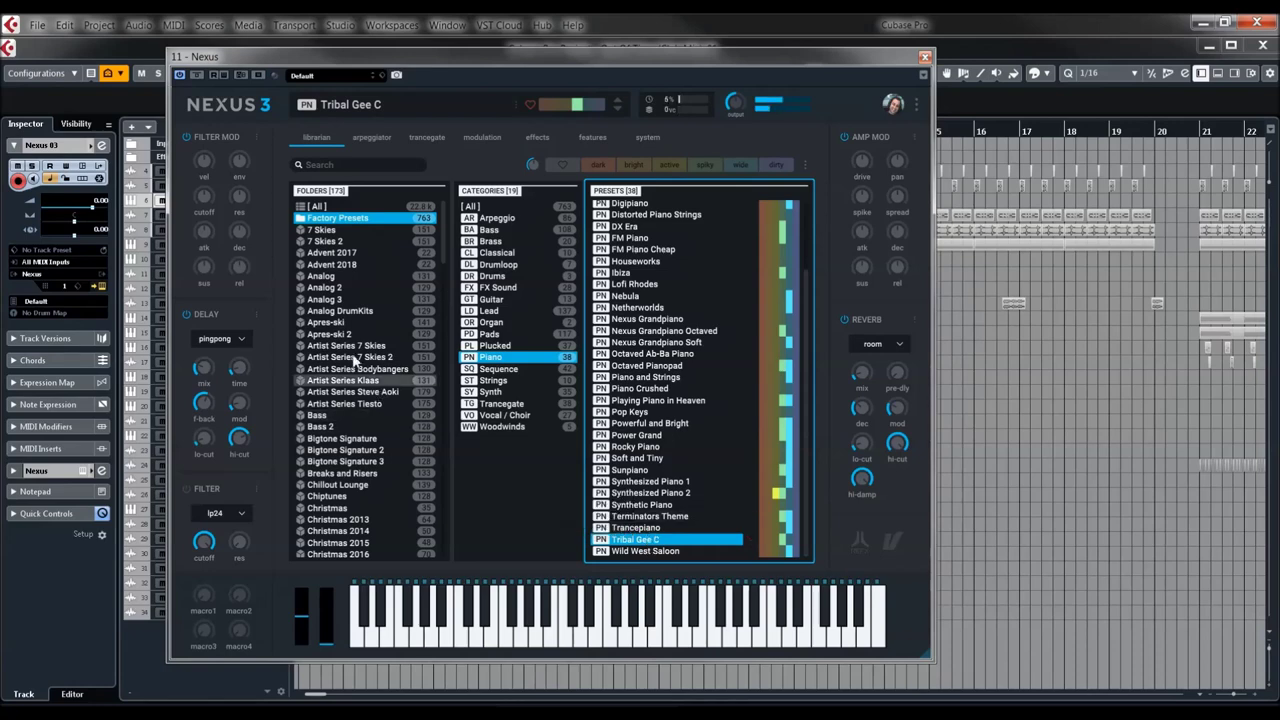
- Show the factory Synth category and audition its Arpotron and FM Phantasies presets in turn
left_click(492, 392)
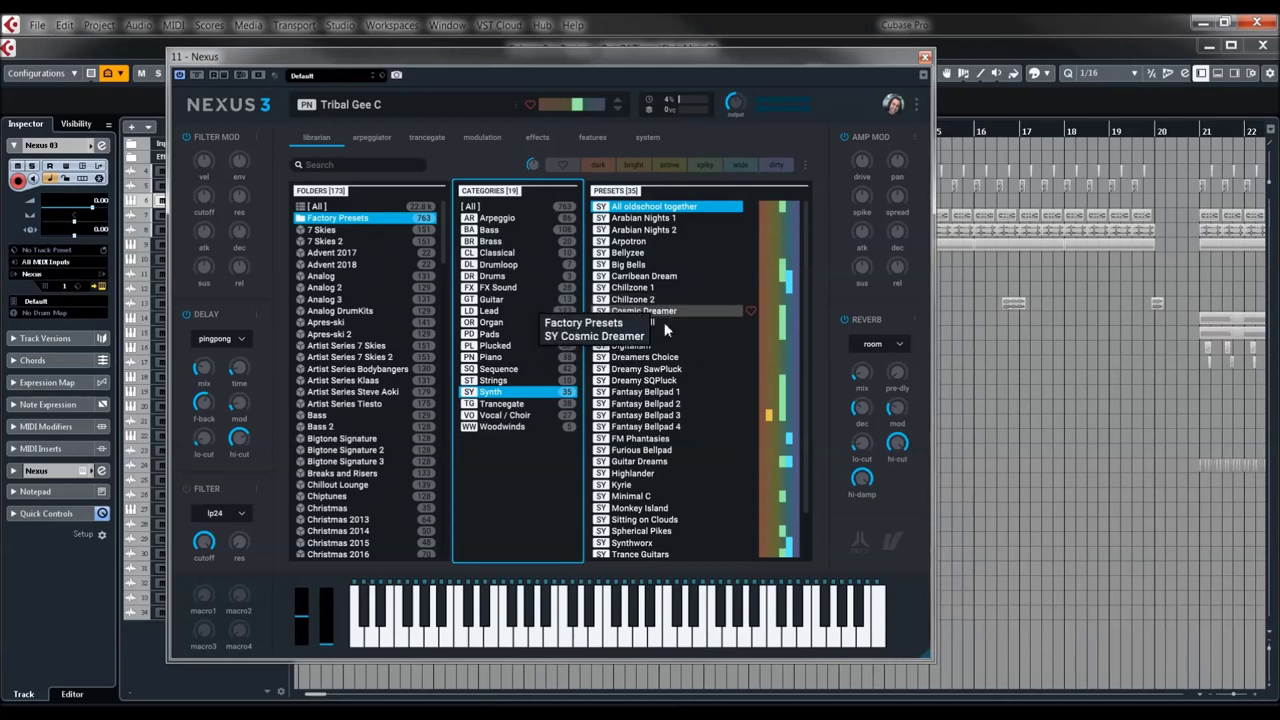
left_click(634, 242)
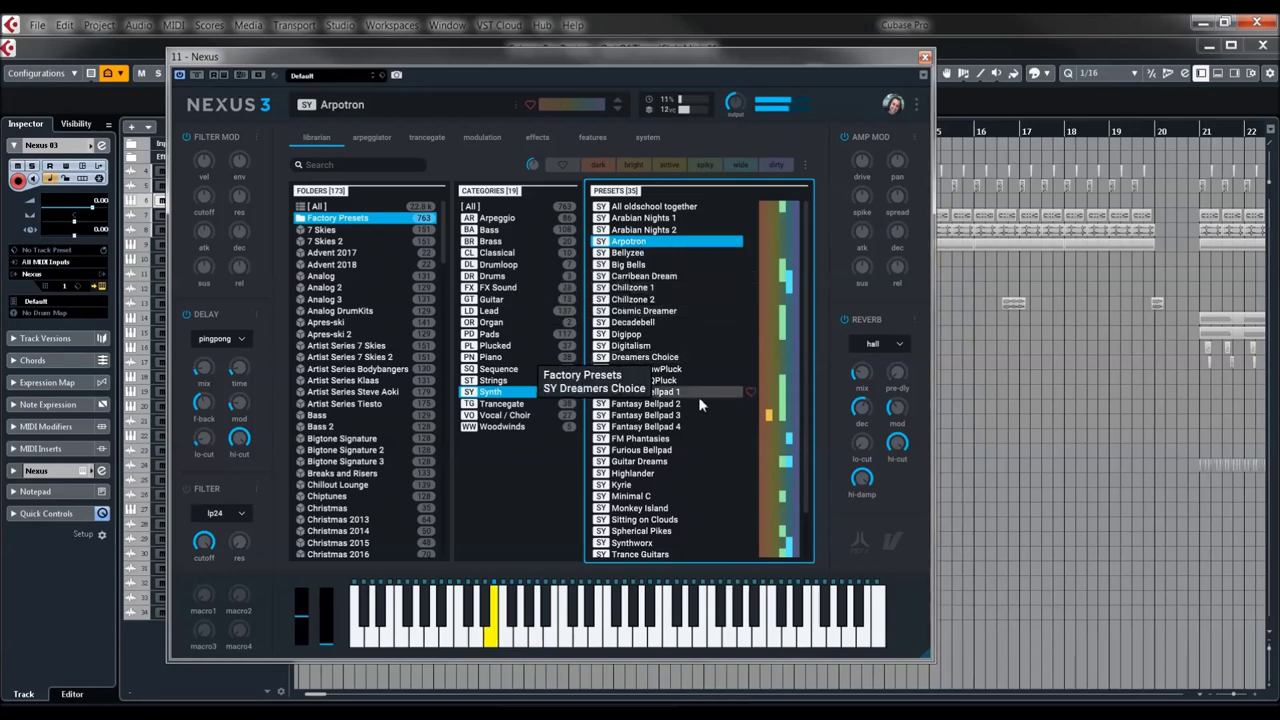
left_click(667, 440)
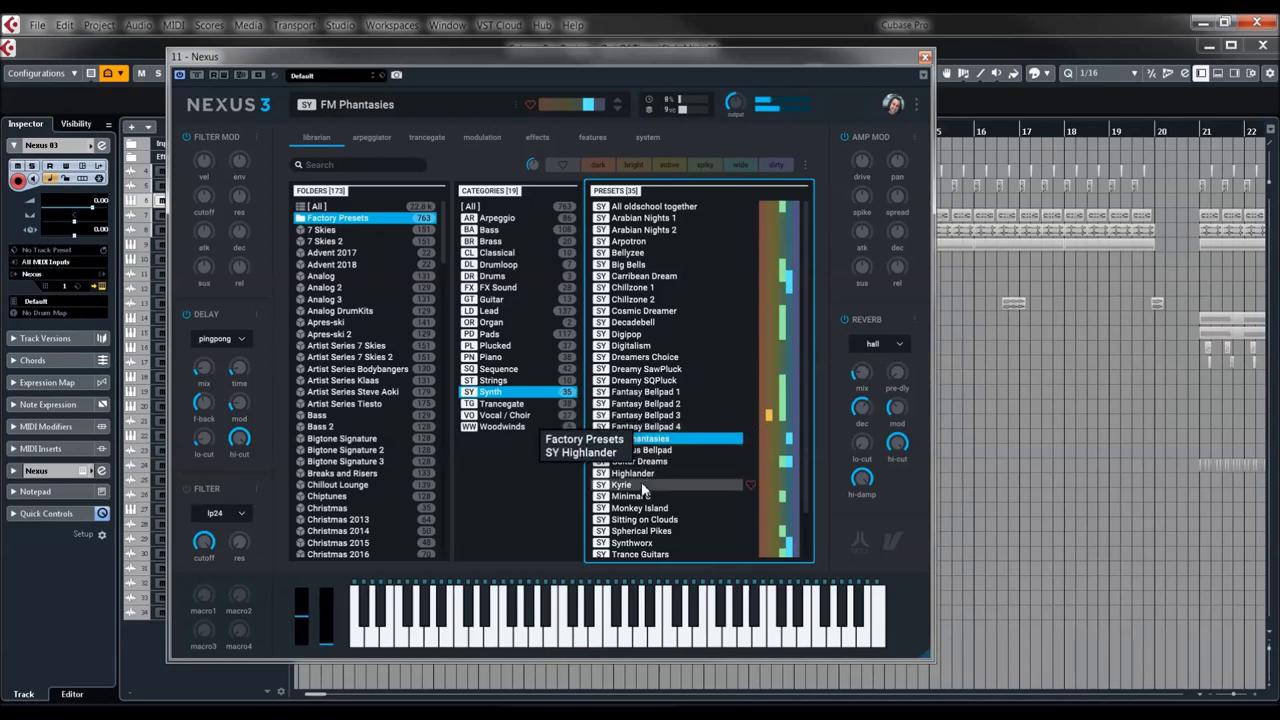
- Load the Water Rings preset from the end of the Synth list, followed by Sitting on Clouds
scroll(640, 481, "down", 2)
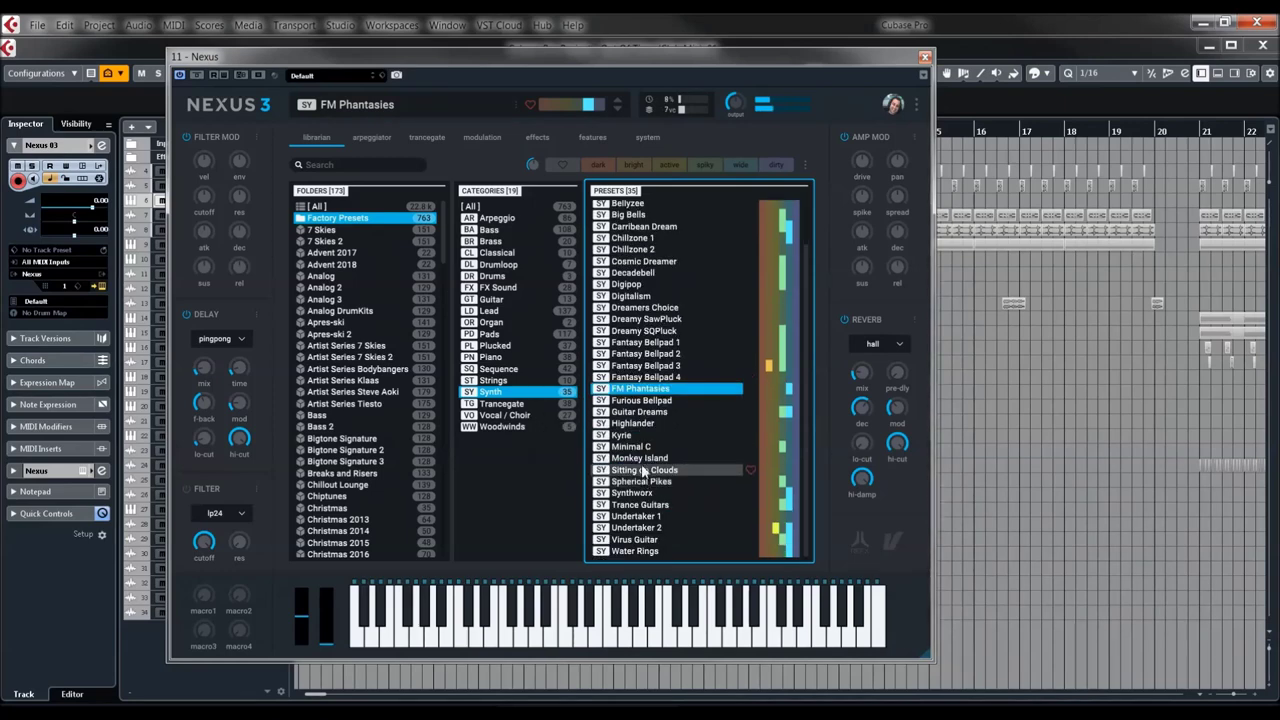
left_click(637, 552)
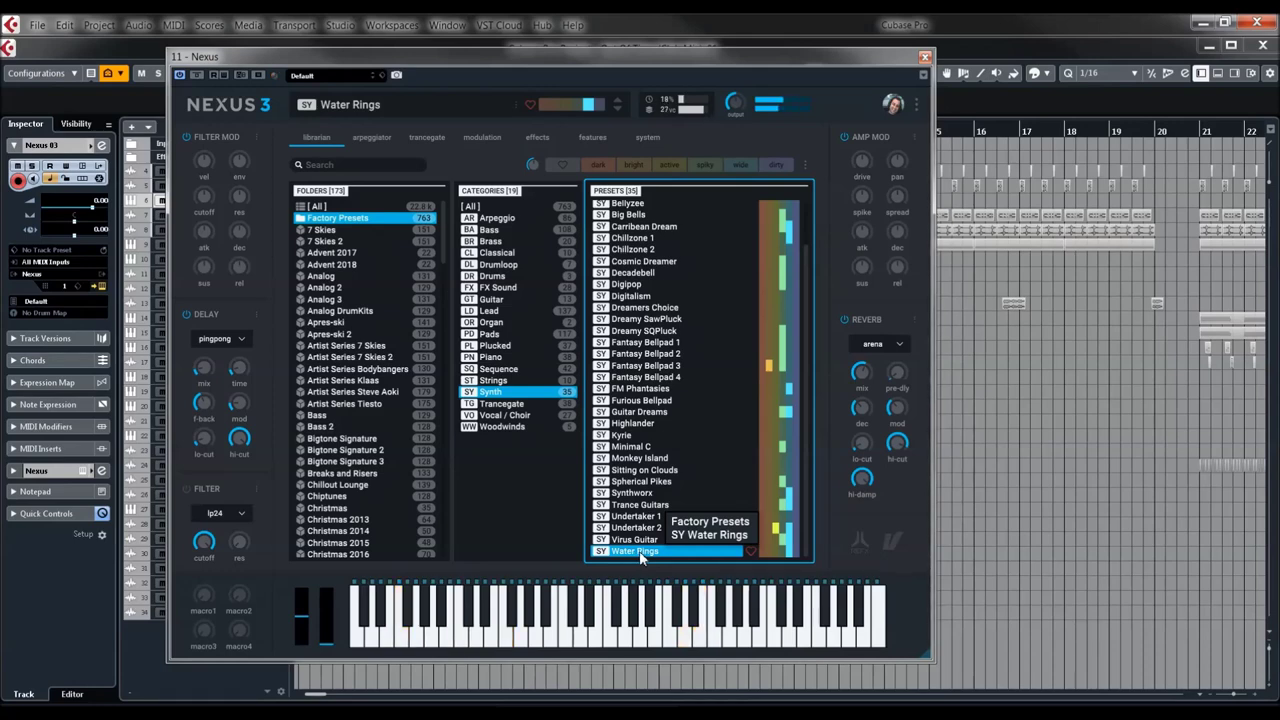
left_click(620, 474)
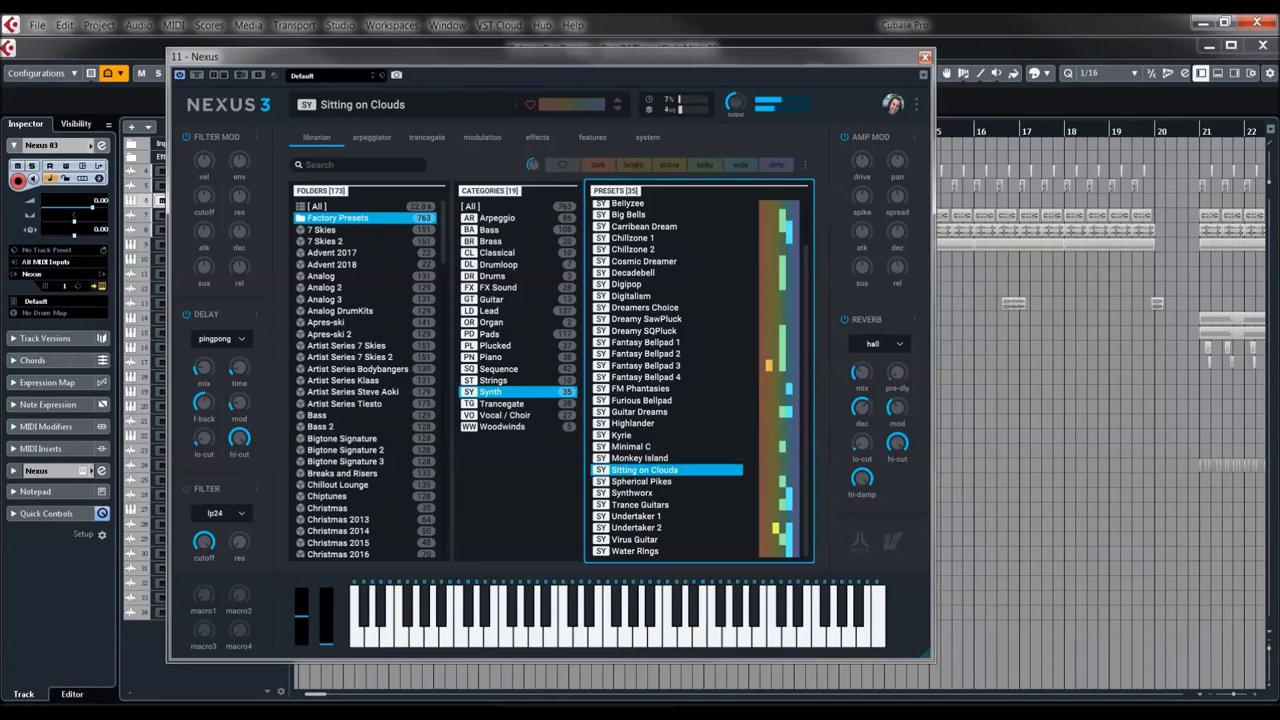
- Close and reopen the Nexus plugin window, and reposition it over the project's arrangement
key("alt+F4")
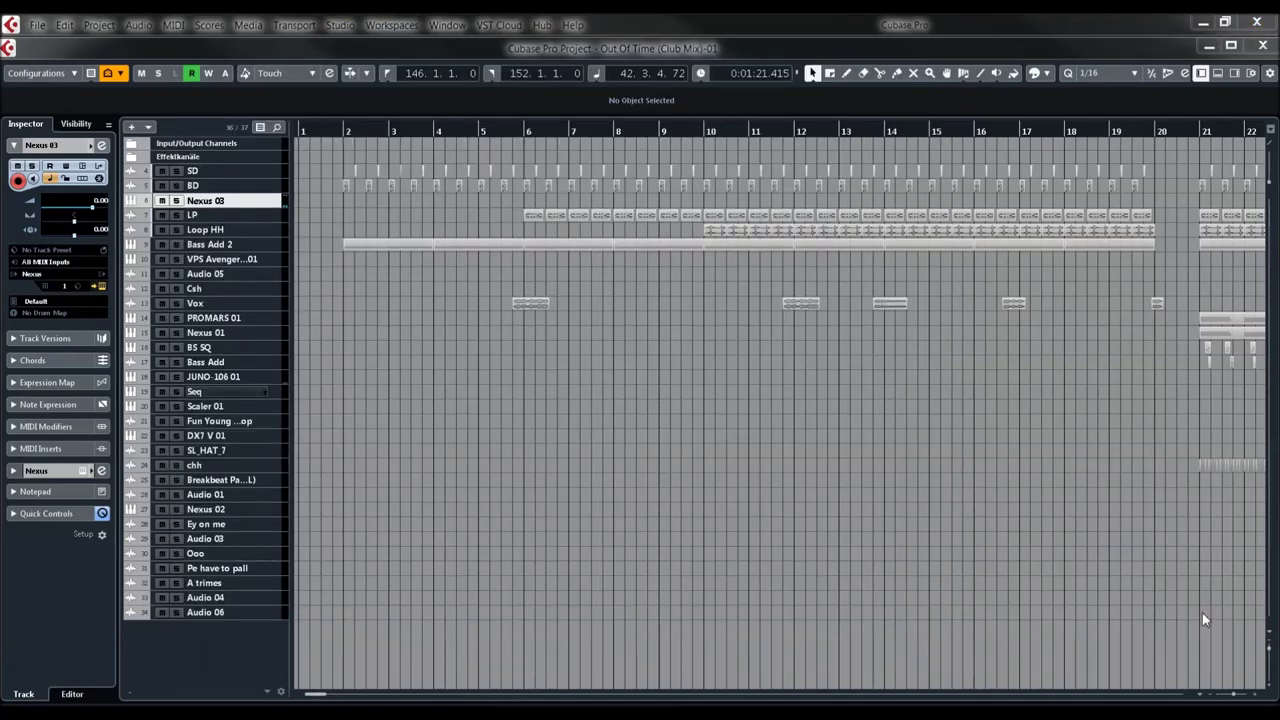
key("Return")
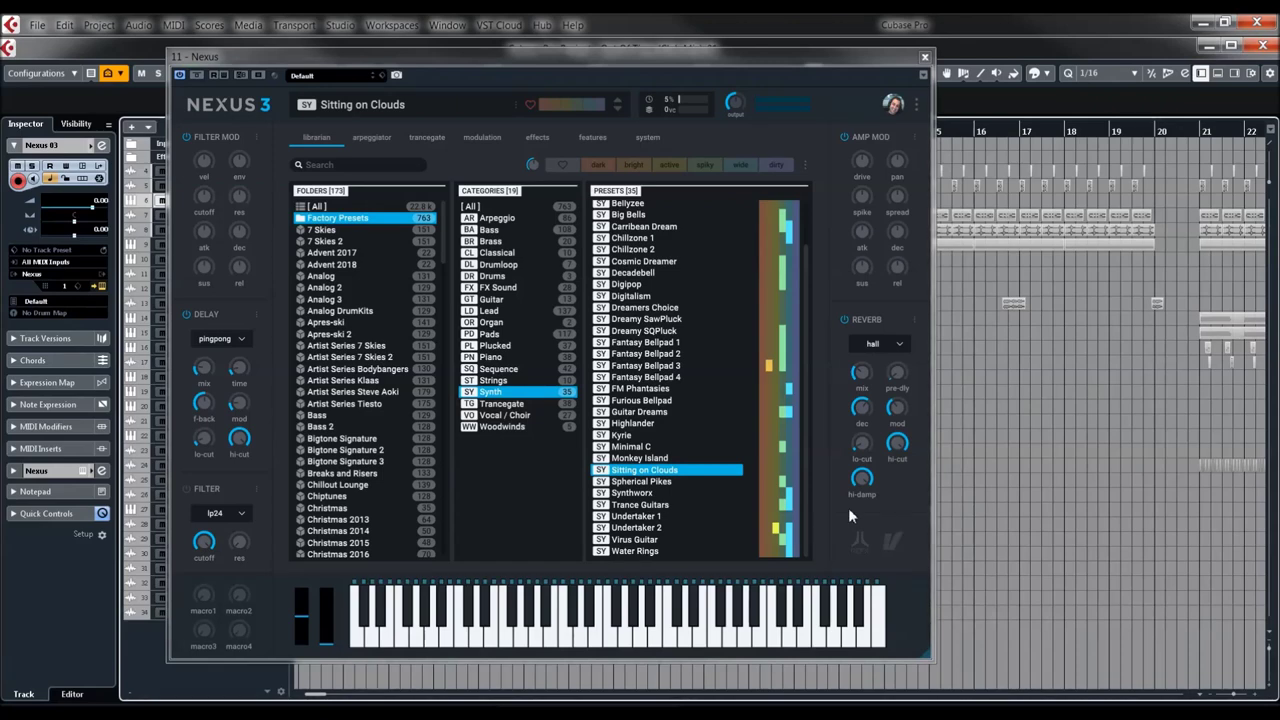
left_click_drag(562, 56, 656, 47)
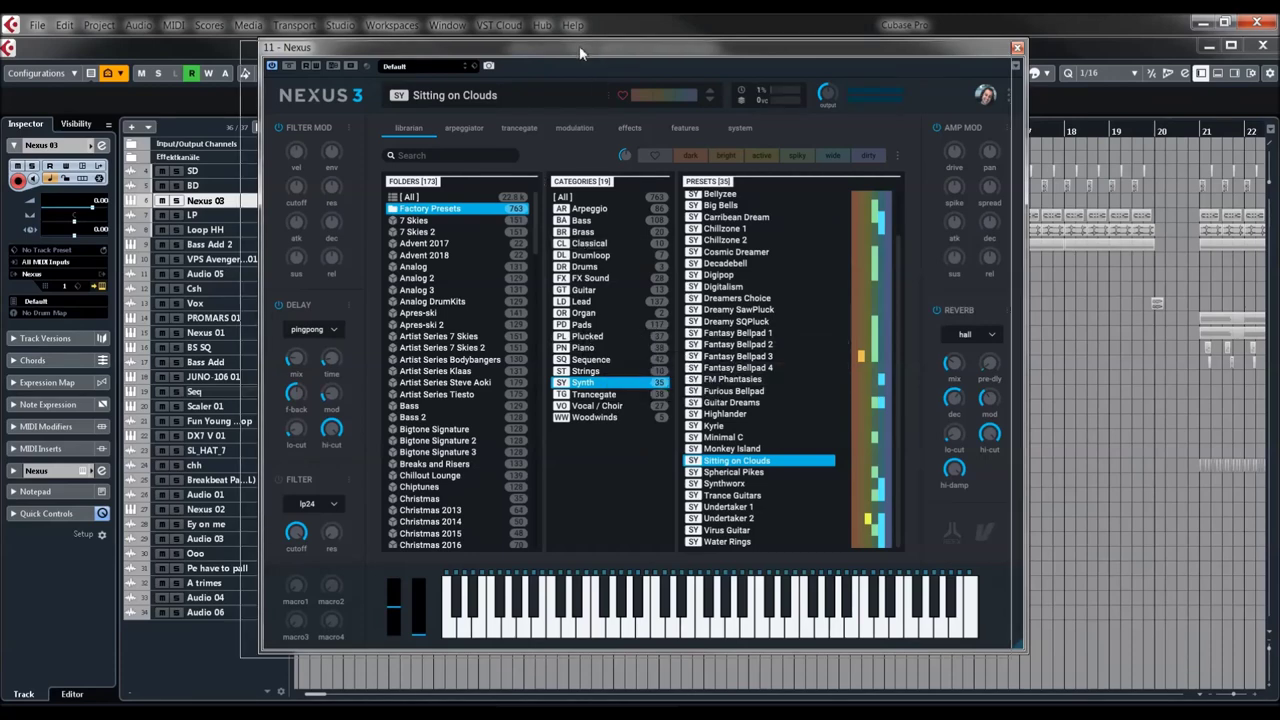
left_click_drag(604, 48, 562, 55)
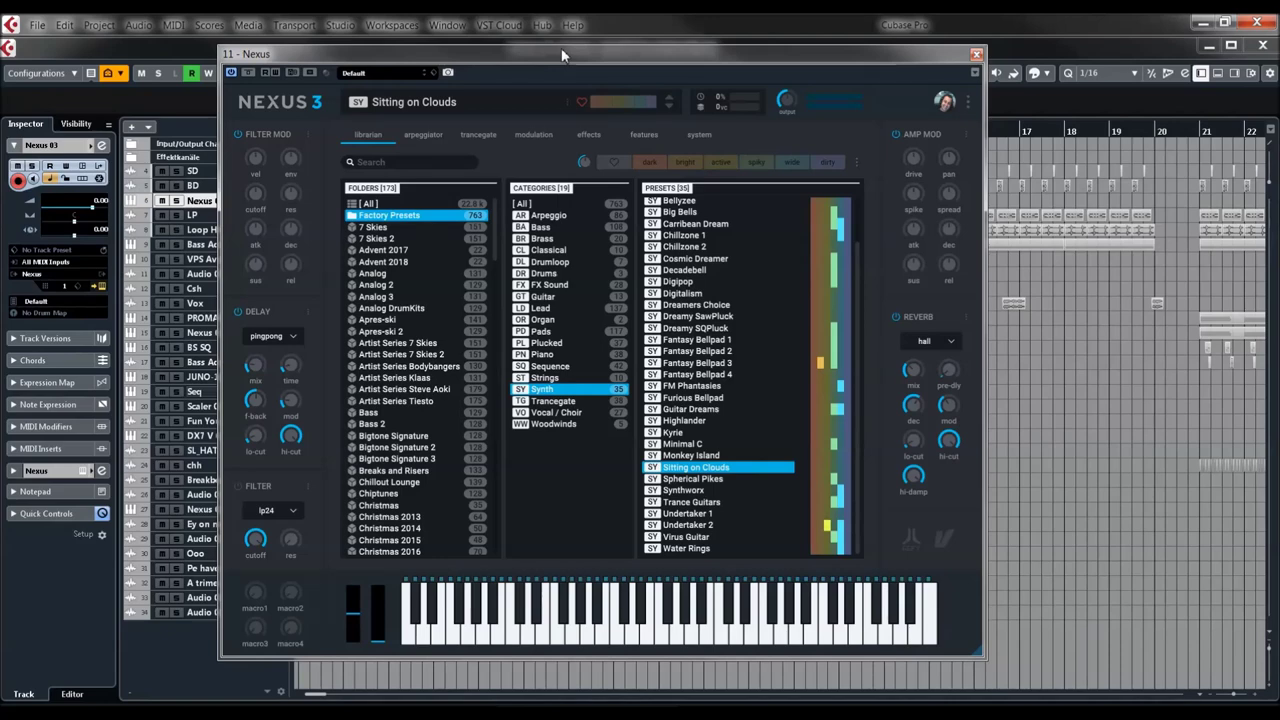